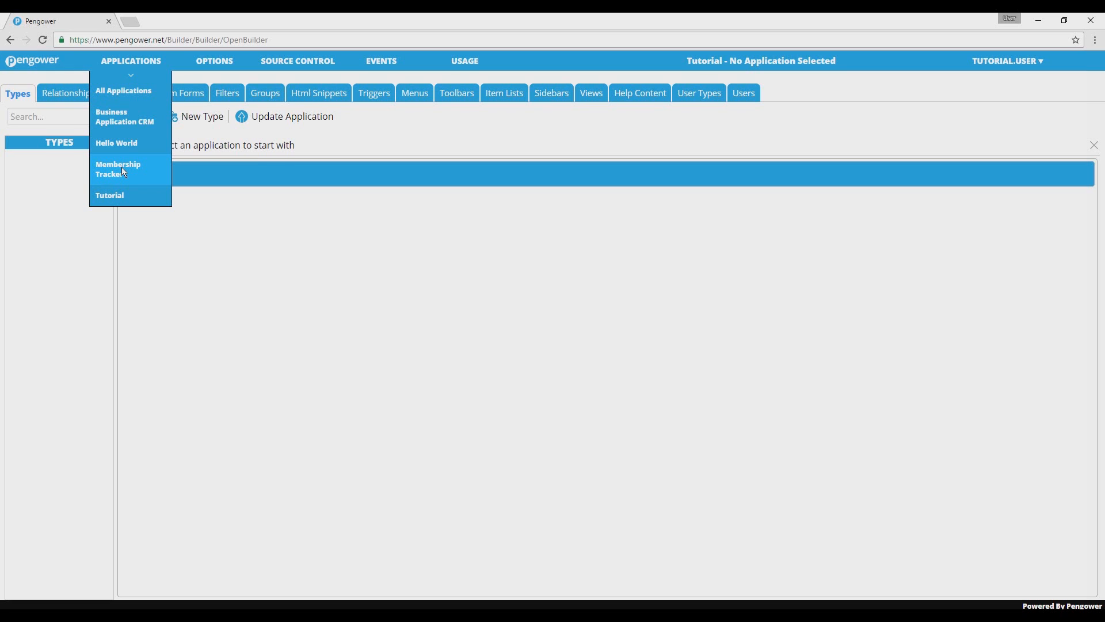
Open the Basic Member Details section of the Member type in the Membership Tracker application.
click(123, 171)
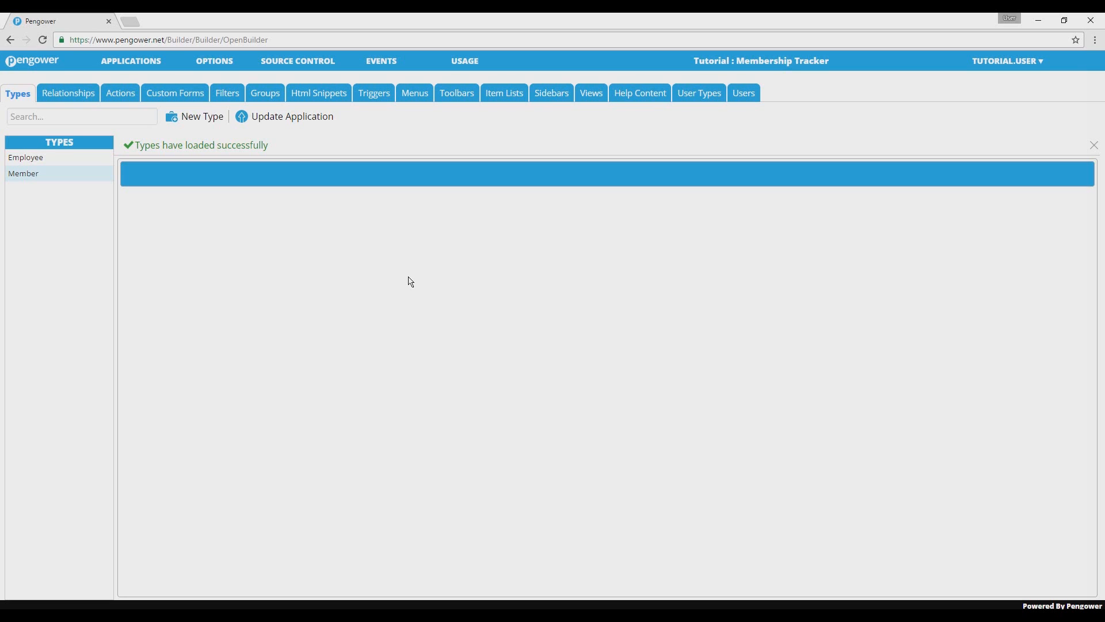
click(75, 178)
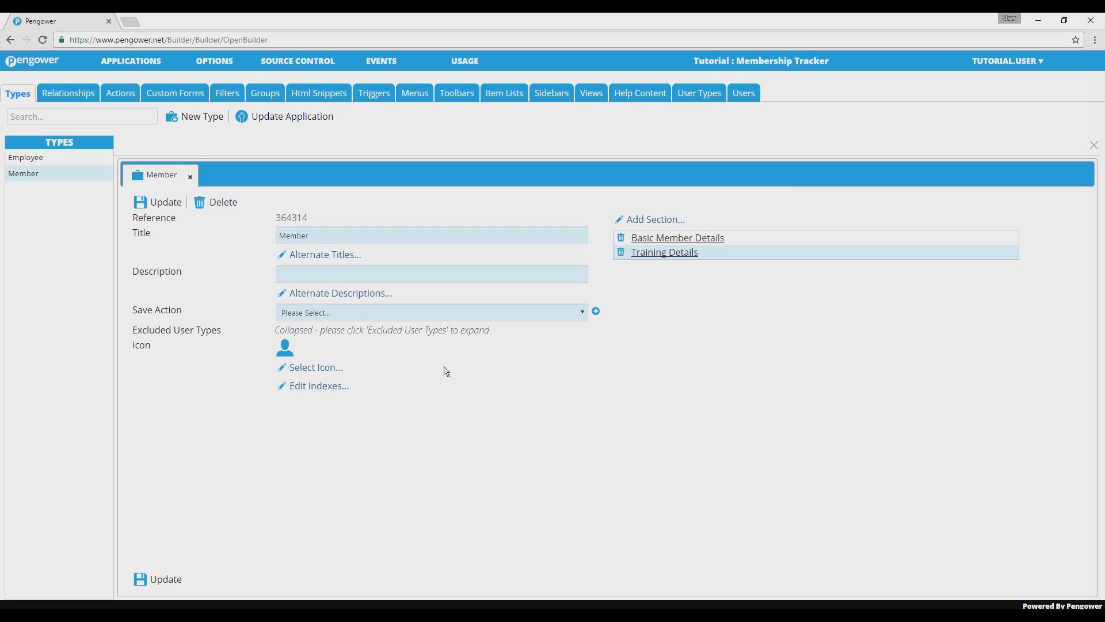
click(683, 243)
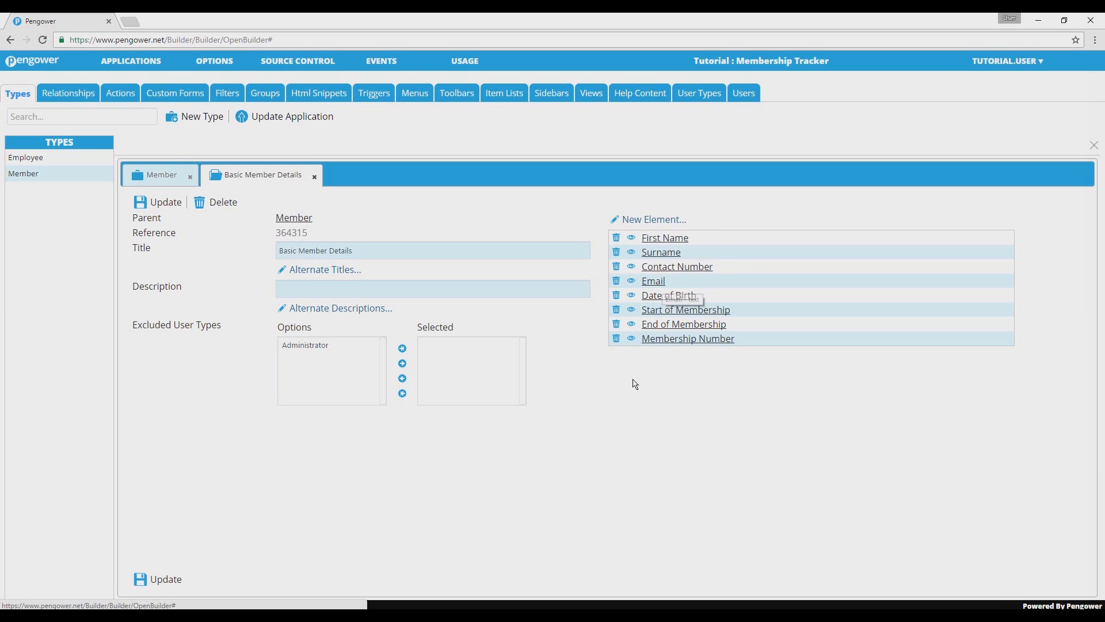
Create and save an essential element titled Membership Status with the type SELECTABLE in the Basic Member Details section.
click(642, 223)
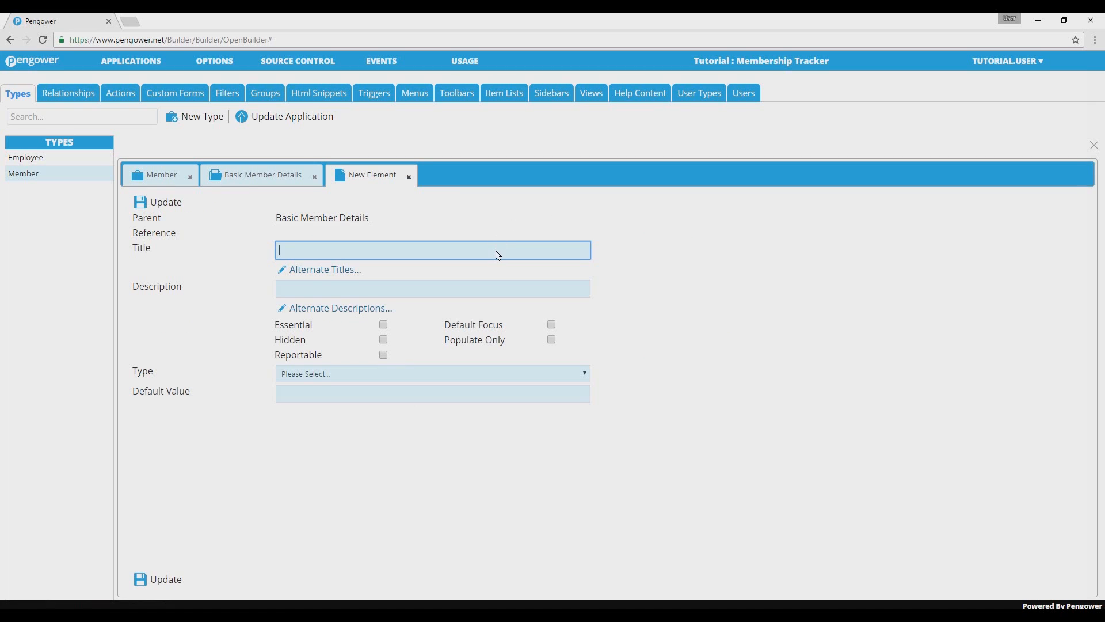
text(Membership Status)
click(427, 374)
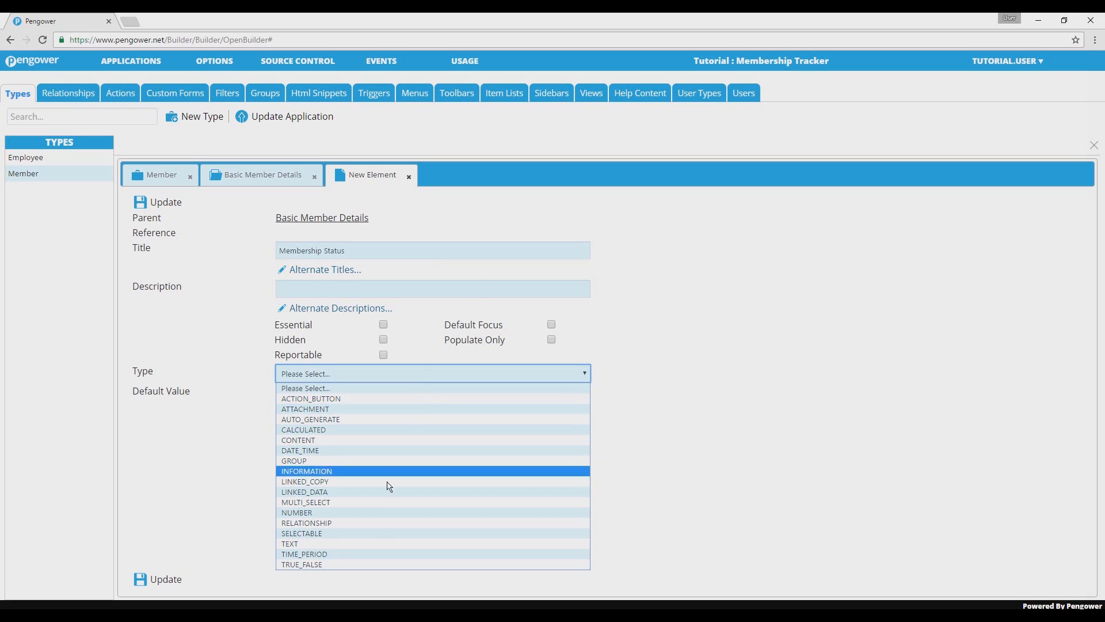
click(375, 533)
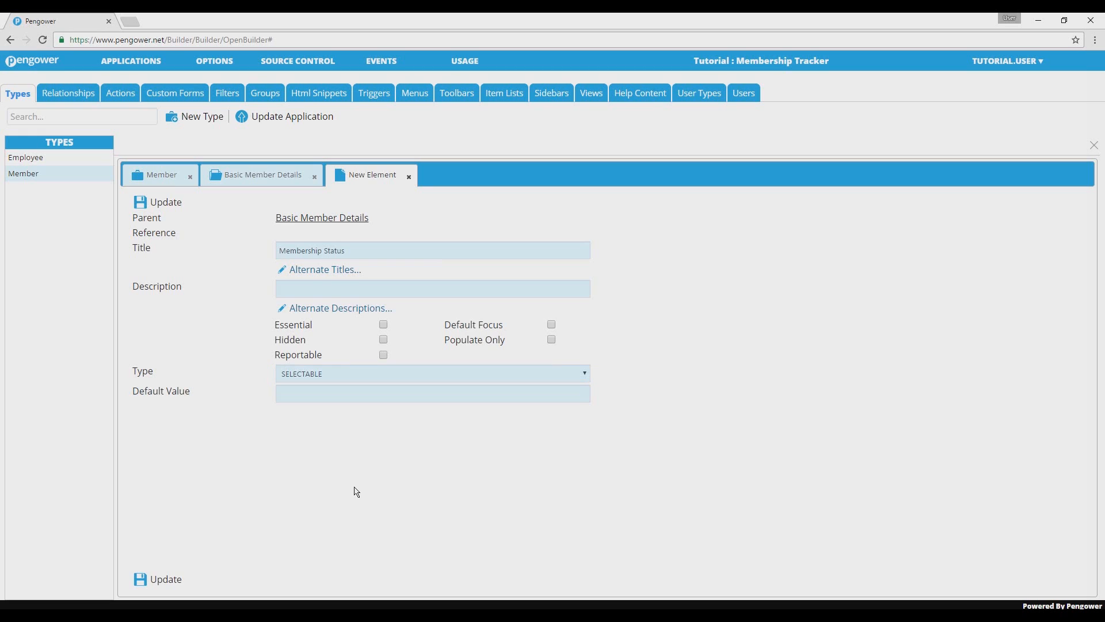
click(384, 324)
click(165, 585)
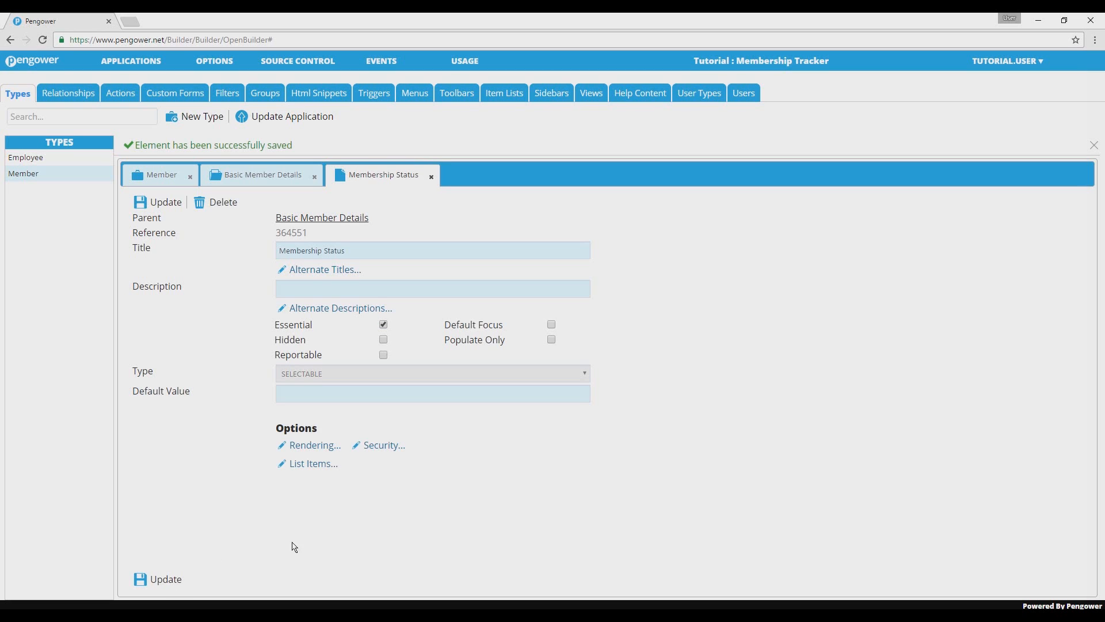
Set the rendering of the Membership Status element to Radio.
click(323, 454)
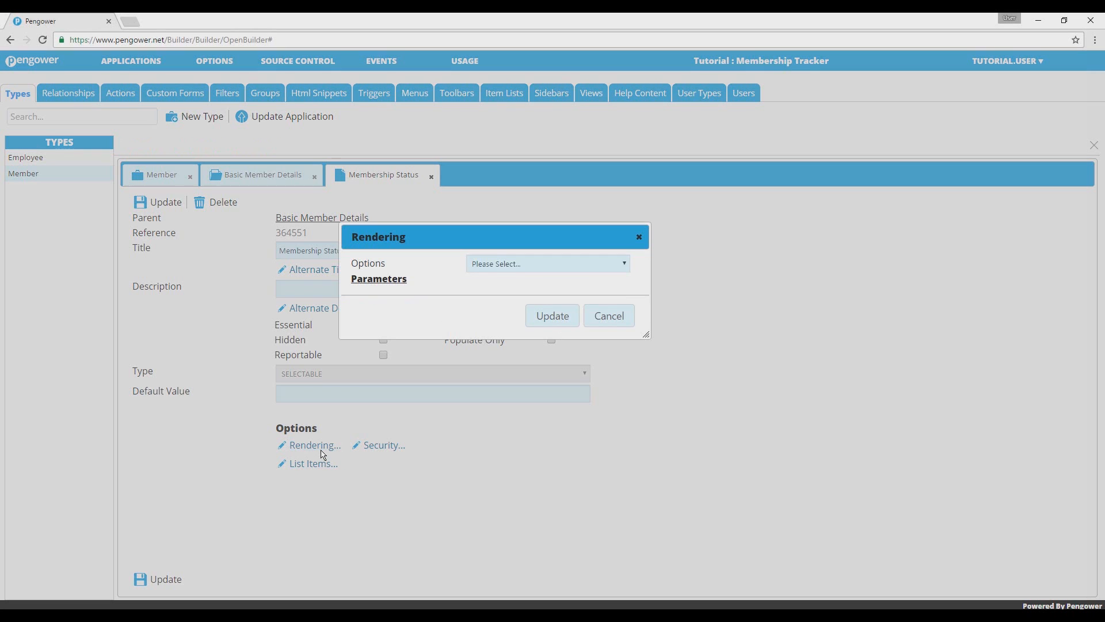
click(494, 266)
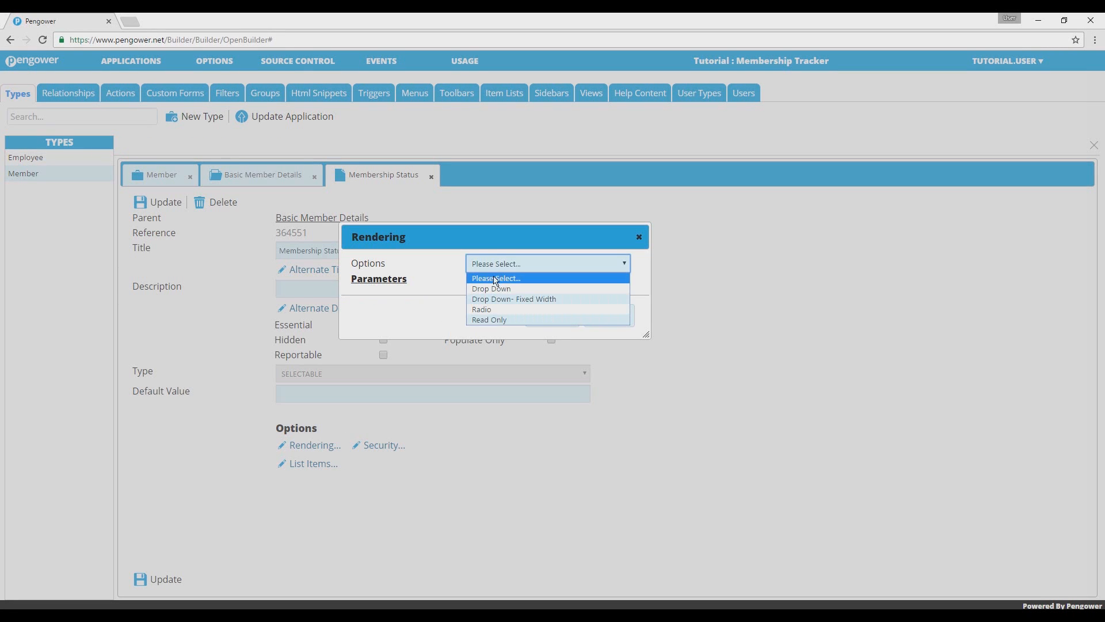
click(496, 311)
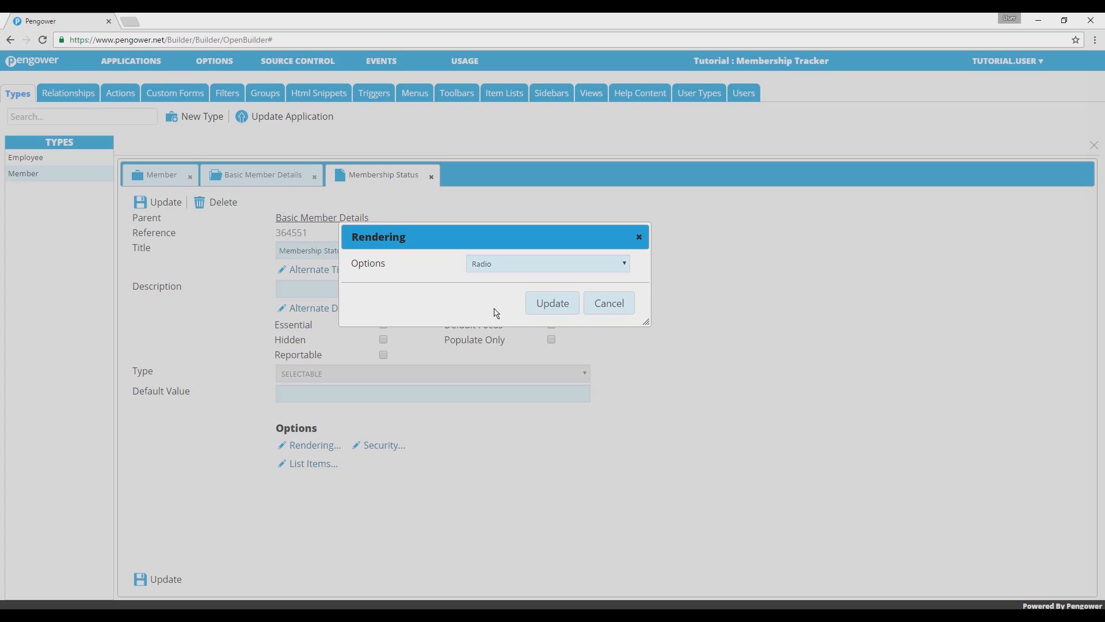
click(547, 303)
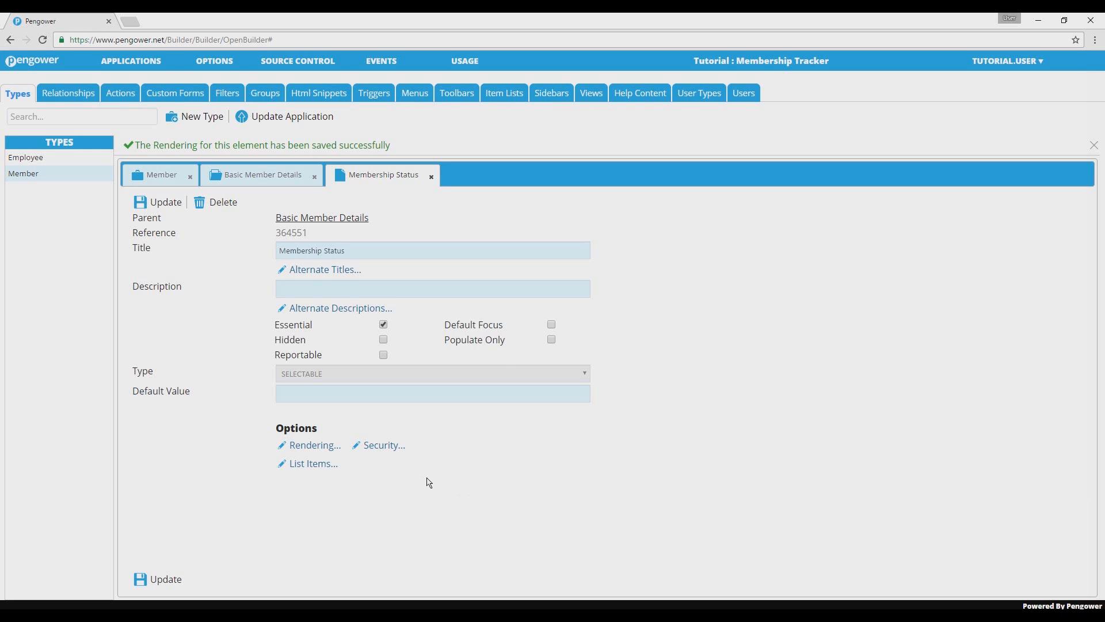
Add the list items Active, Closed and Prospect to the Membership Status element and save it.
click(327, 471)
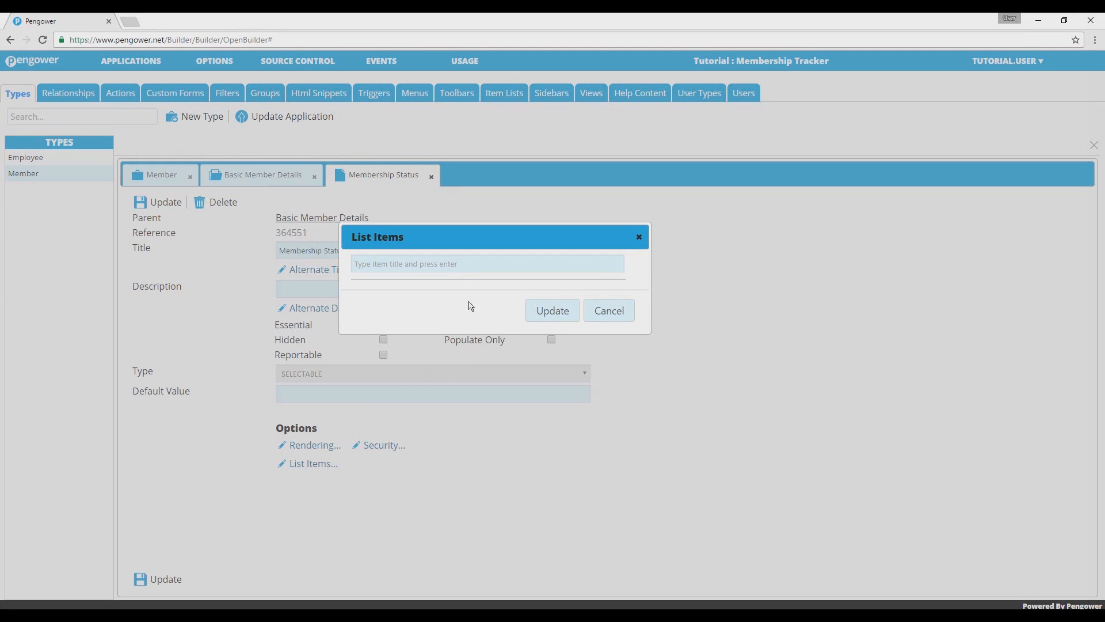
click(474, 270)
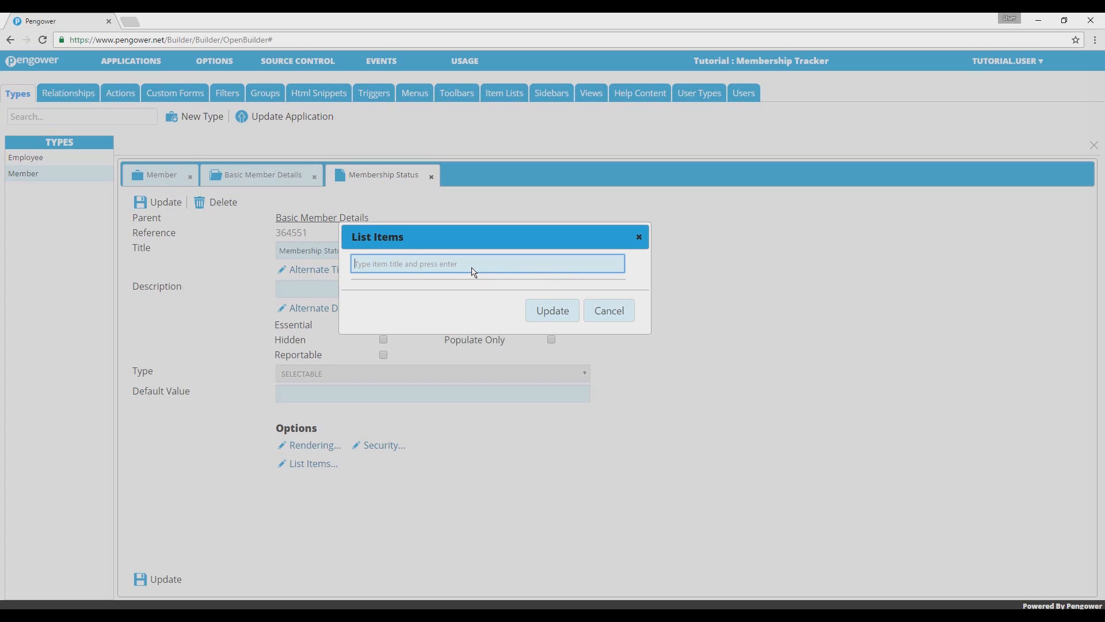
text(Active)
key(Return)
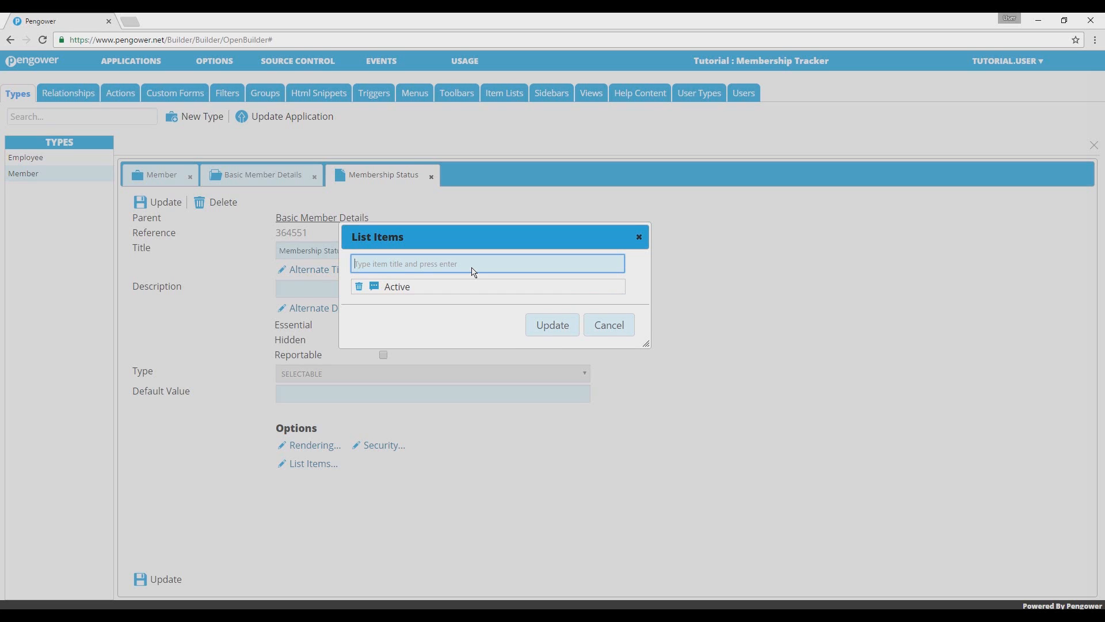
text(Closed)
key(Return)
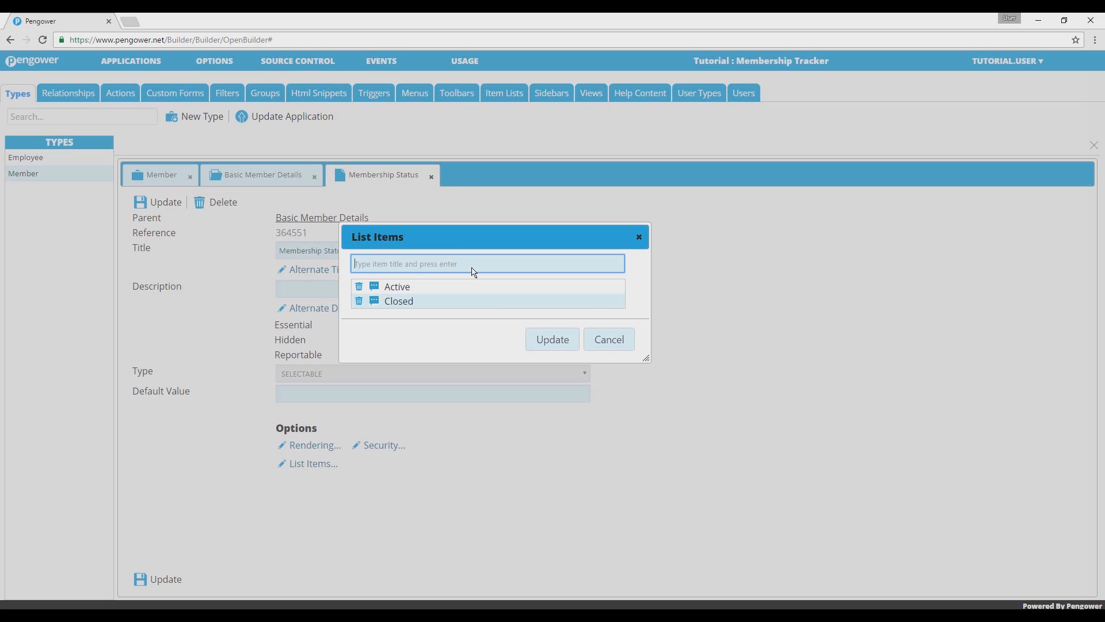
text(Prospect)
key(Return)
click(542, 358)
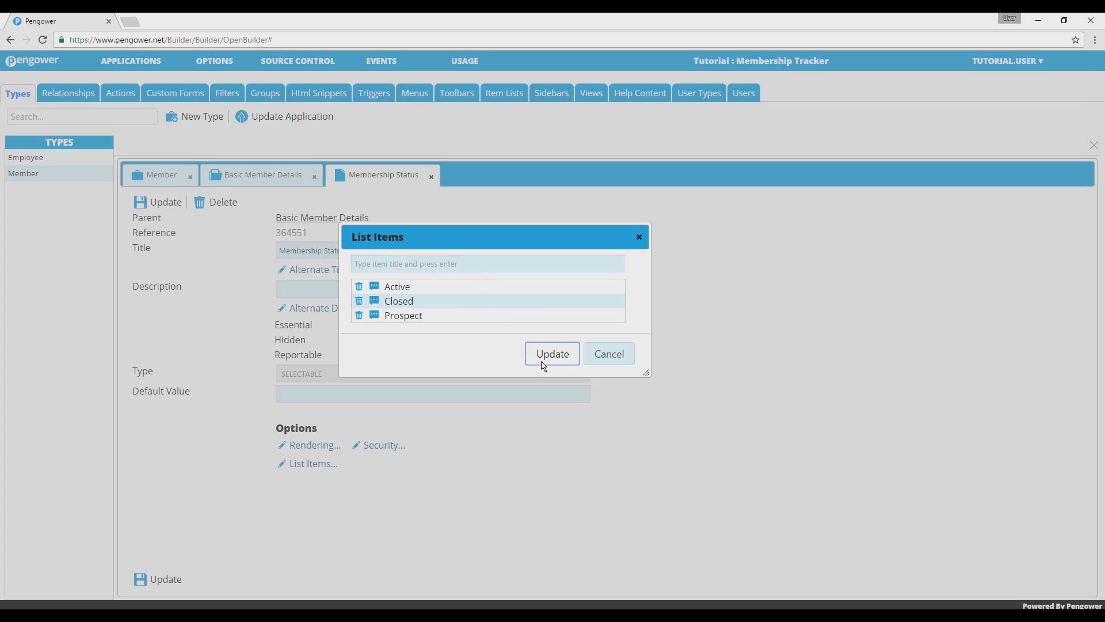
click(172, 580)
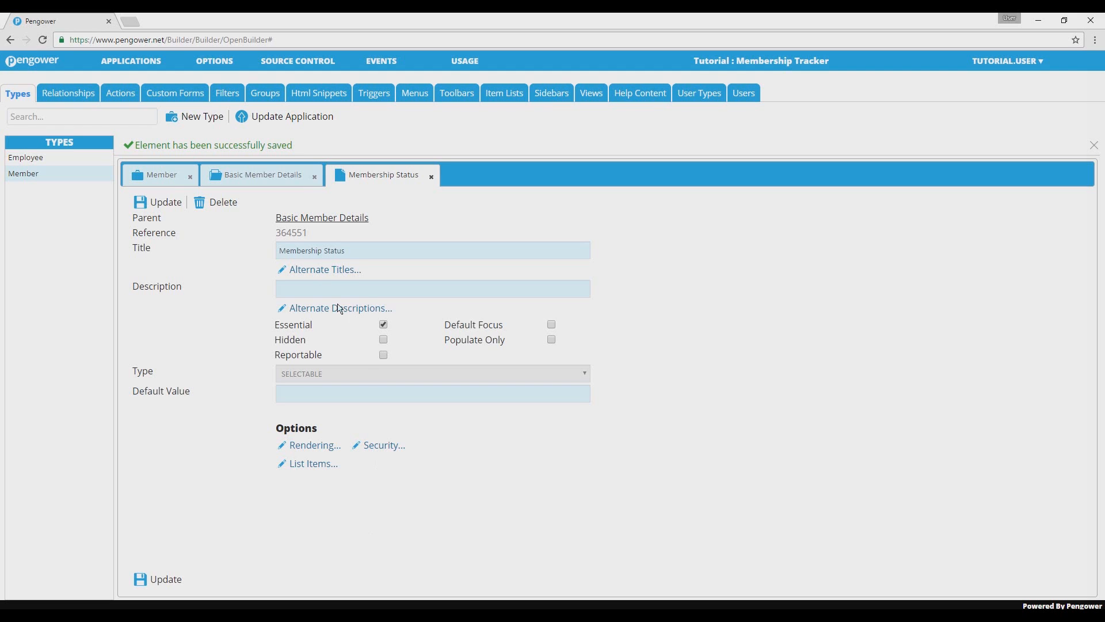
Move Membership Status above Membership Number in the Basic Member Details element list and save the section.
click(260, 176)
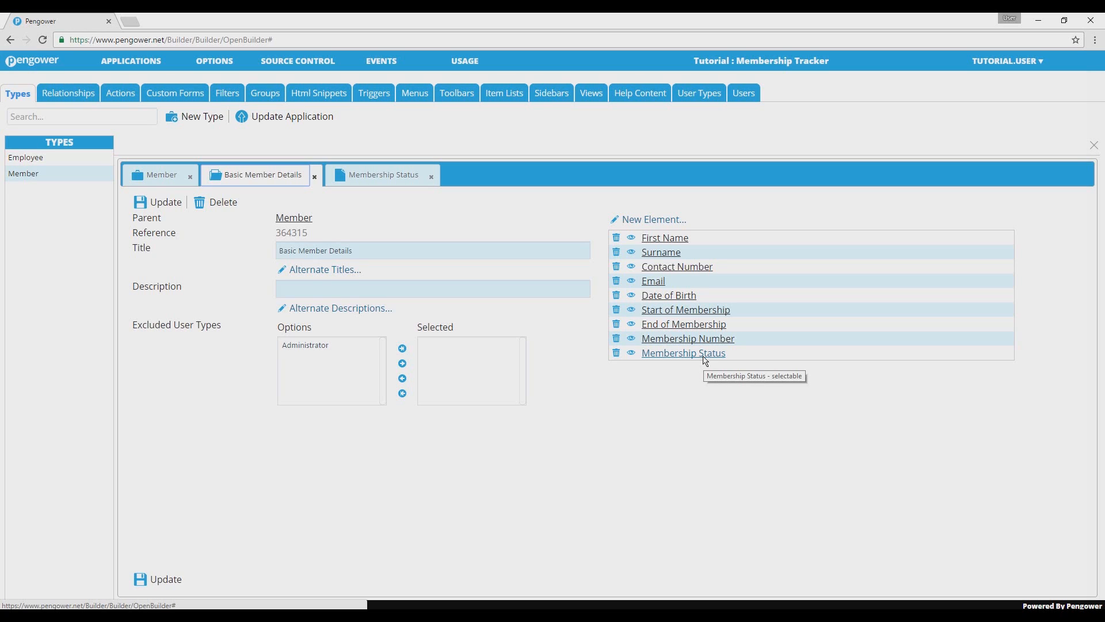
drag(706, 361, 706, 341)
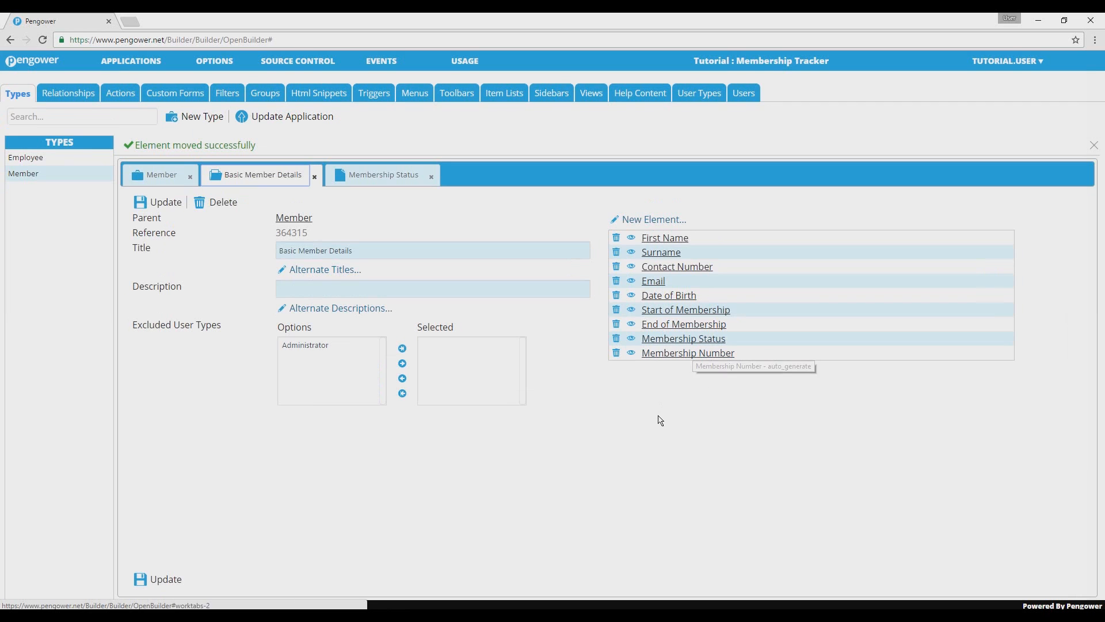
click(164, 584)
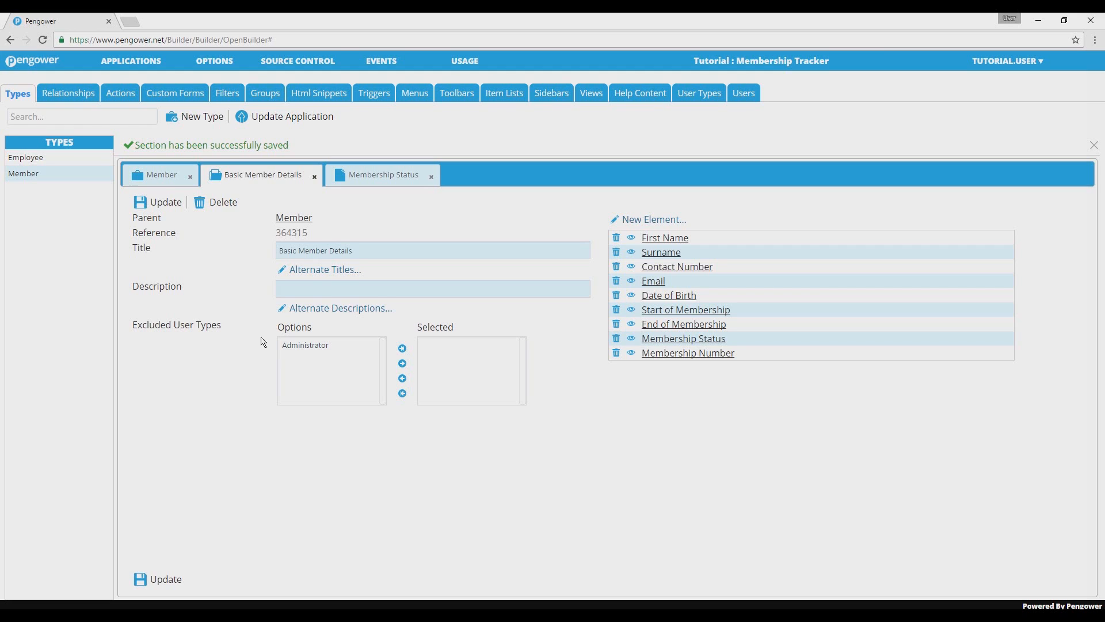
Add an index for the Membership Status element to the Member type.
click(163, 179)
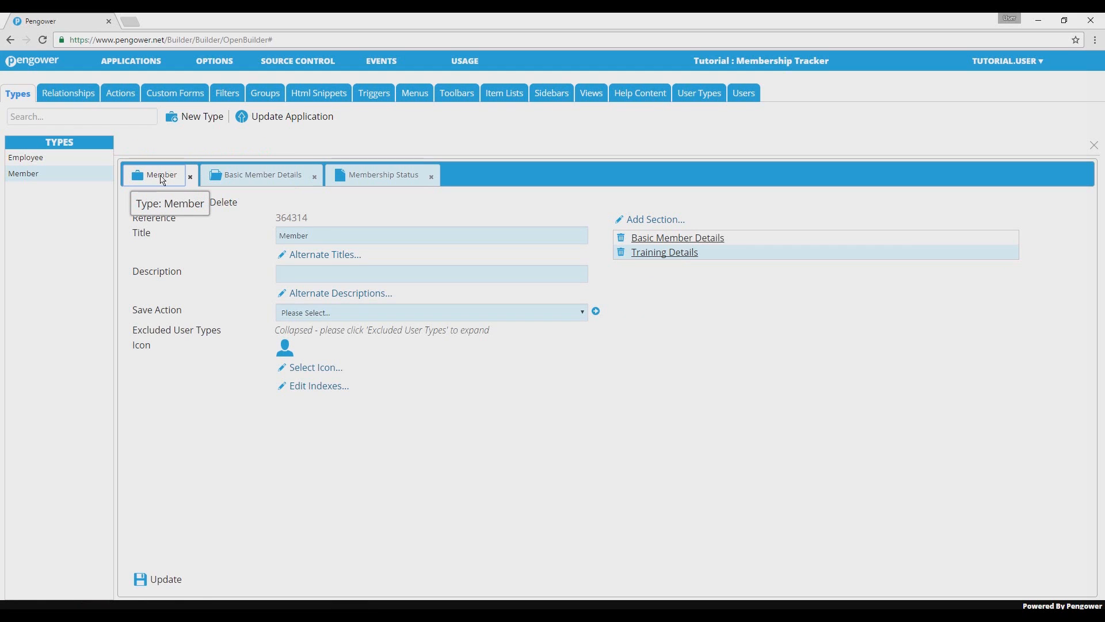
click(331, 391)
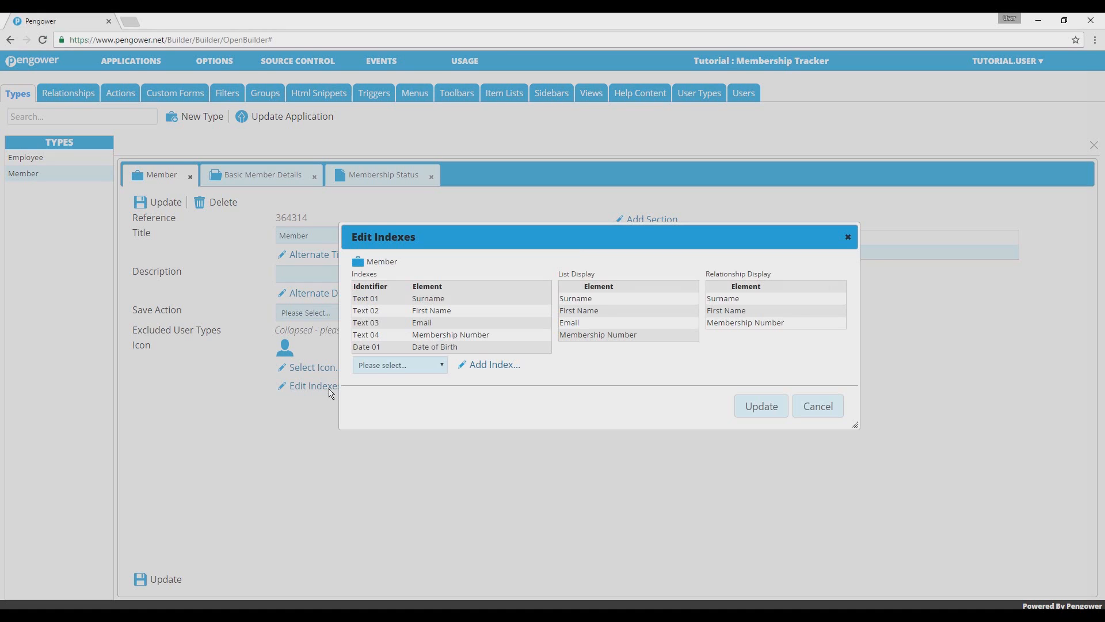
click(433, 368)
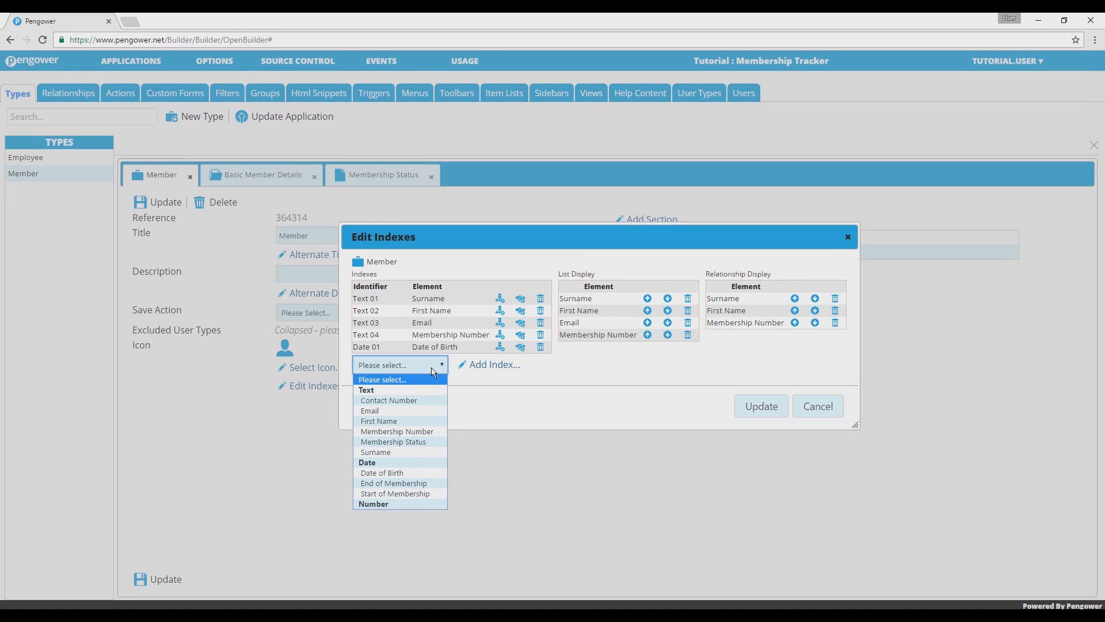
click(397, 441)
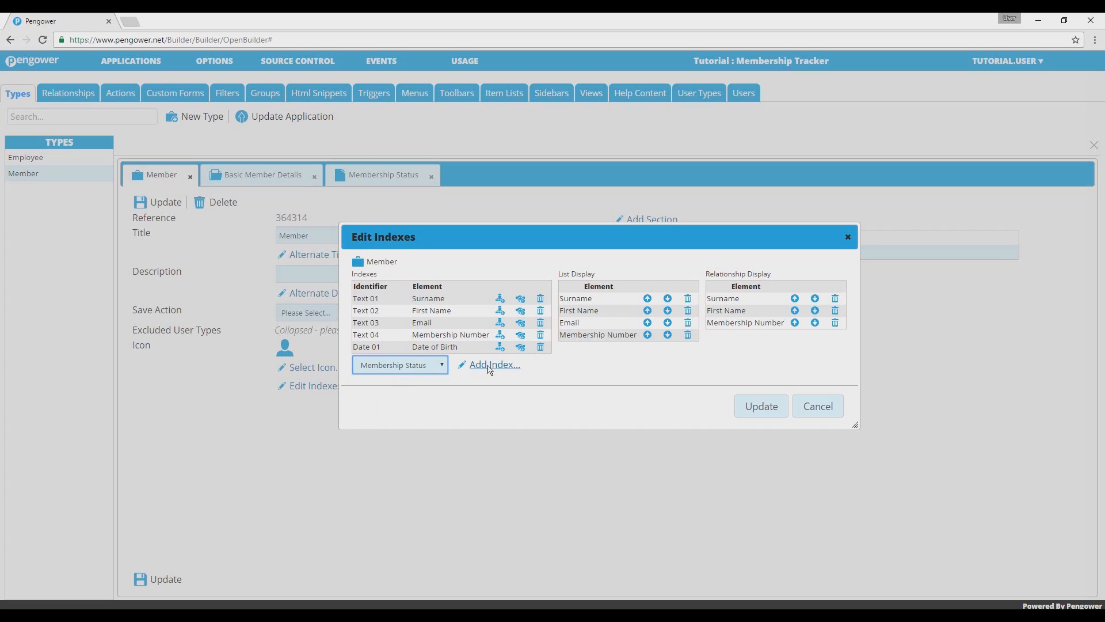
click(490, 366)
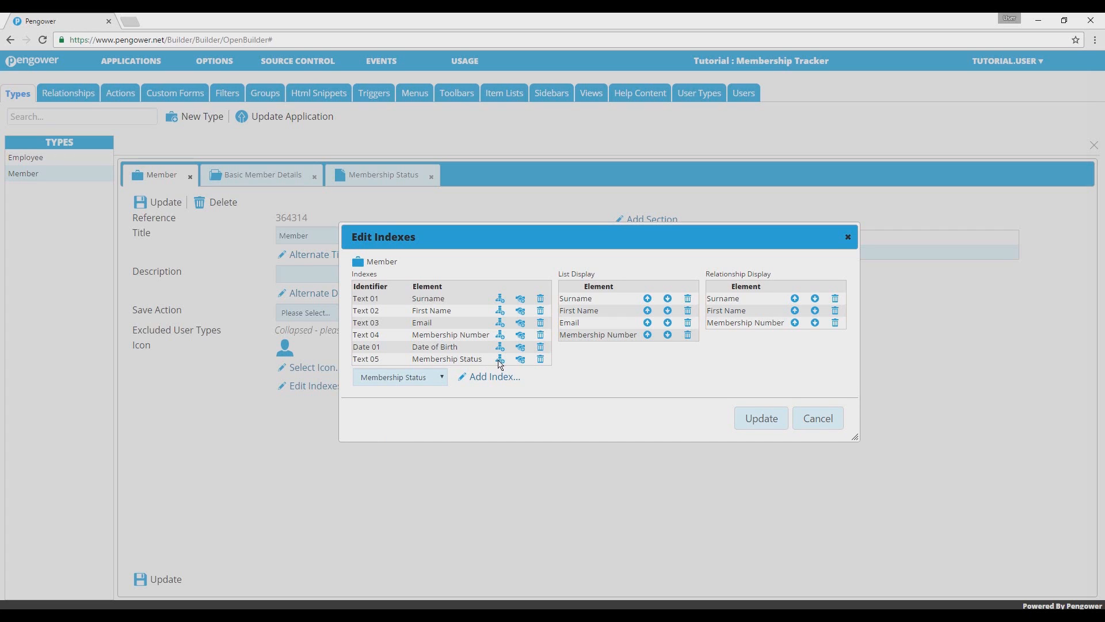
Add Membership Status to the list display above Membership Number, then save the indexes and the Member type.
click(500, 360)
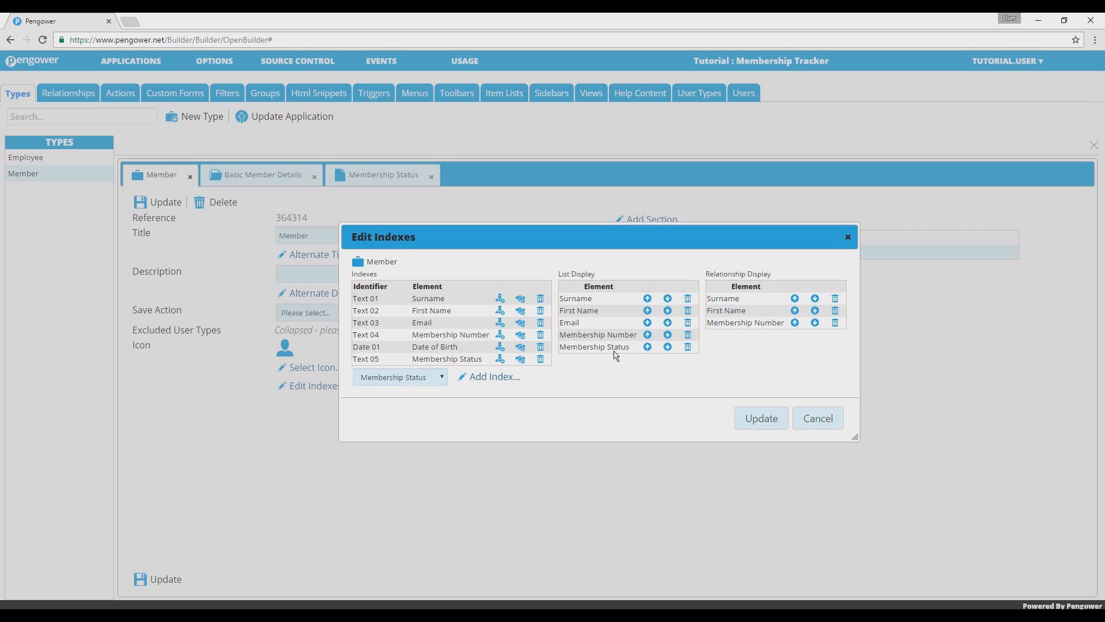
click(648, 348)
click(765, 416)
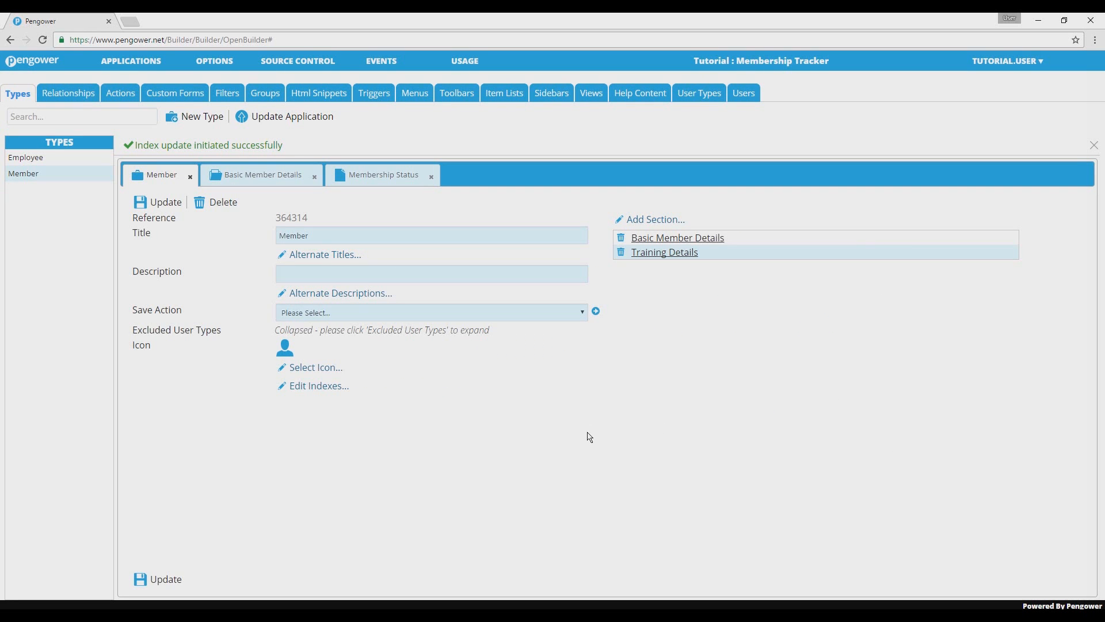
click(168, 581)
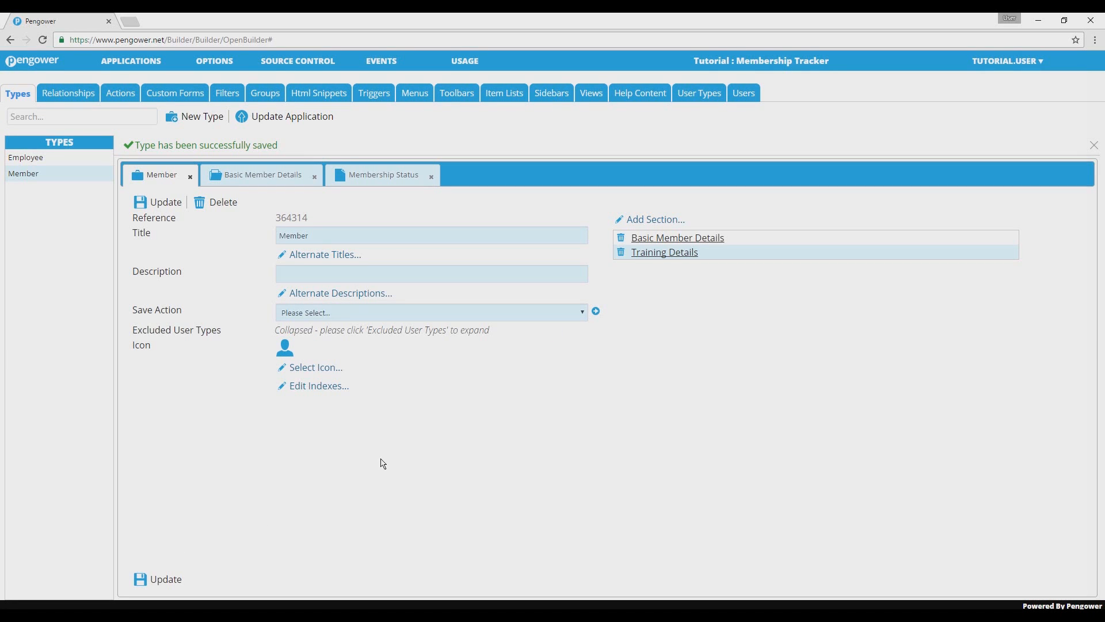
Start a new filter titled Prospective Members for the Member type.
click(228, 93)
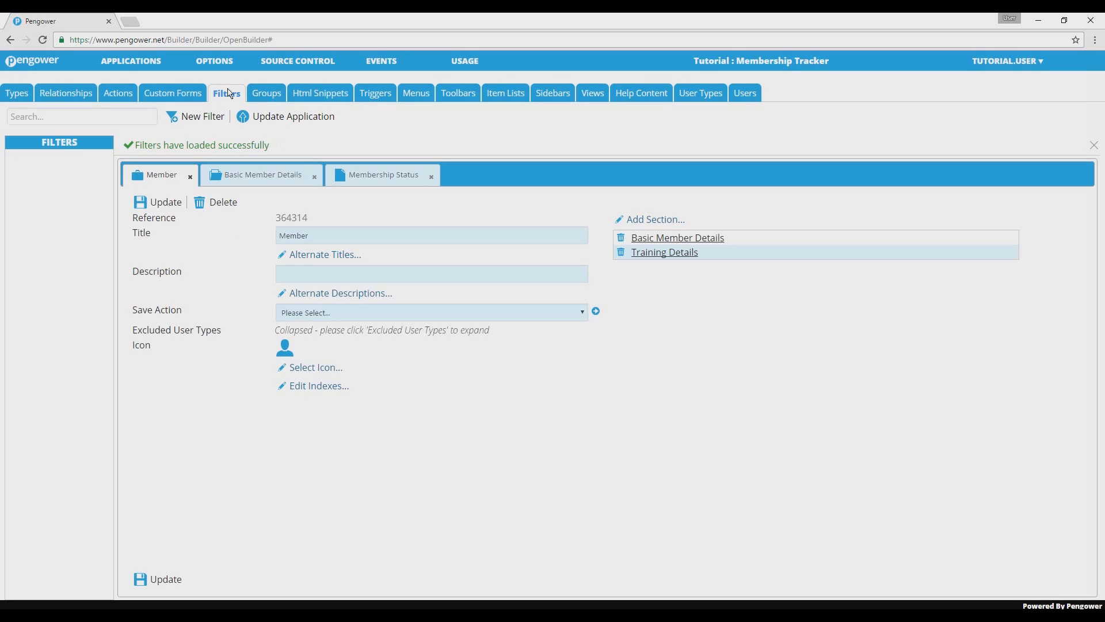
click(213, 117)
text(P)
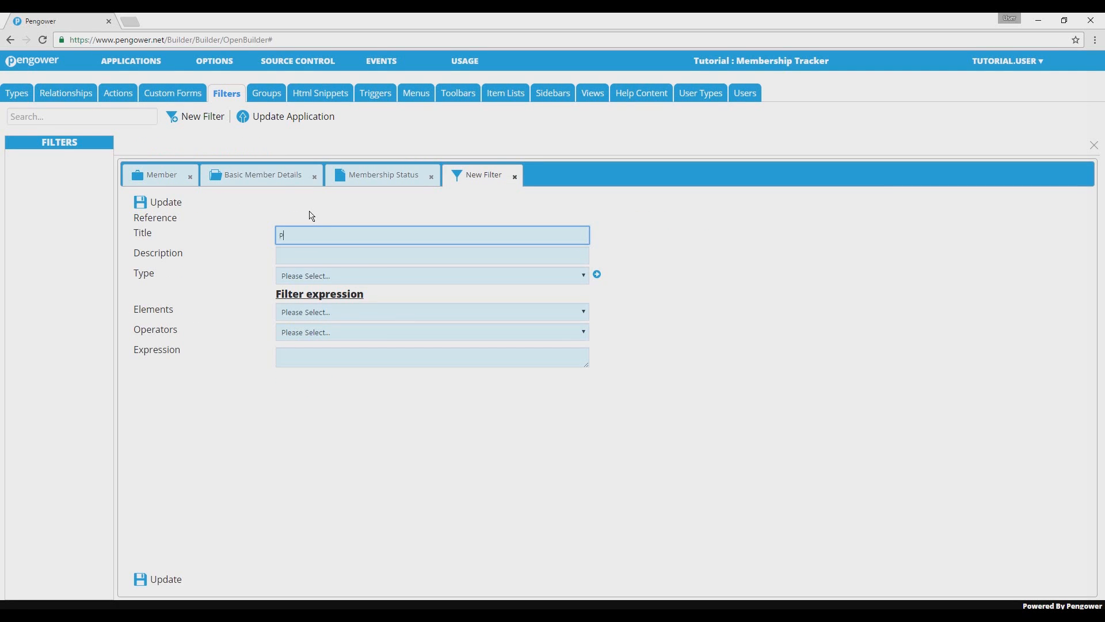
text(rosepective Members)
click(330, 281)
click(331, 311)
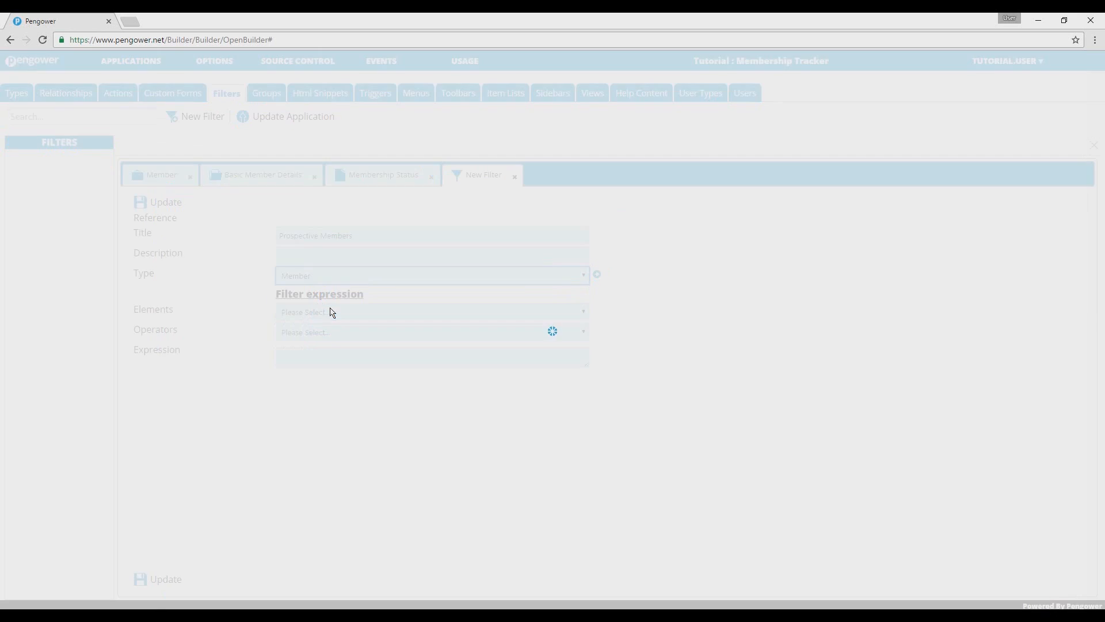
Start the filter expression with the Membership Status element and the = operator.
click(376, 294)
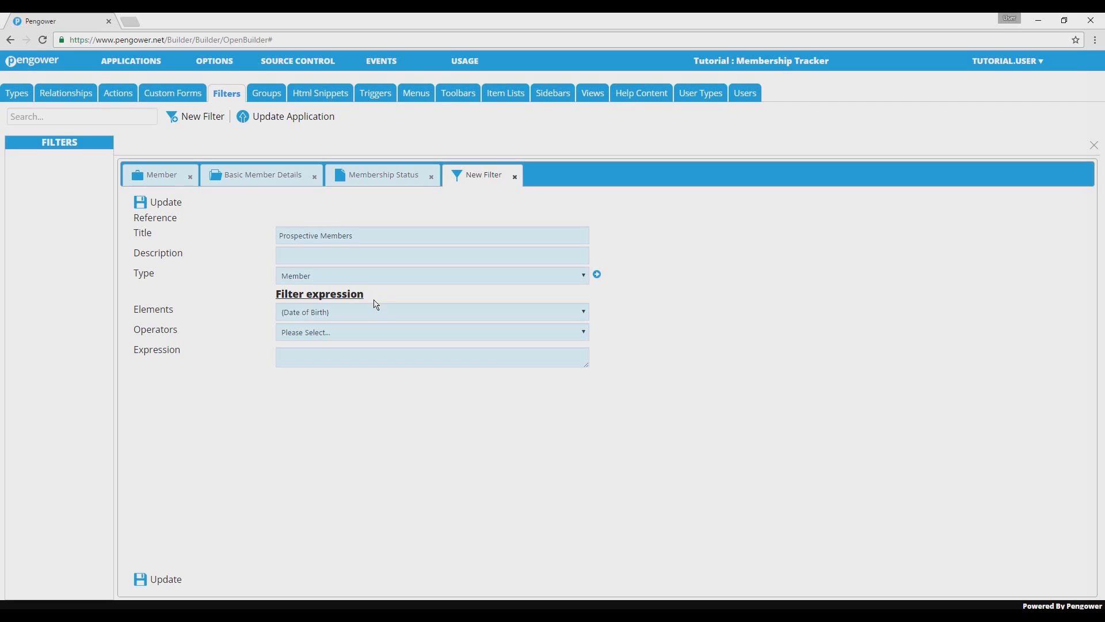
click(374, 317)
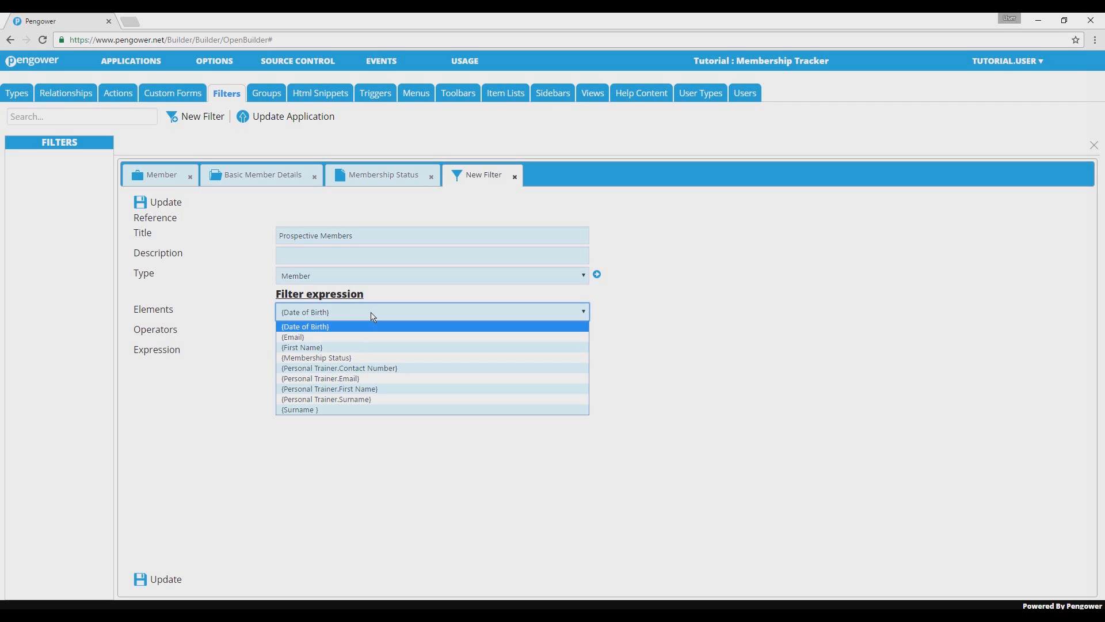
click(366, 358)
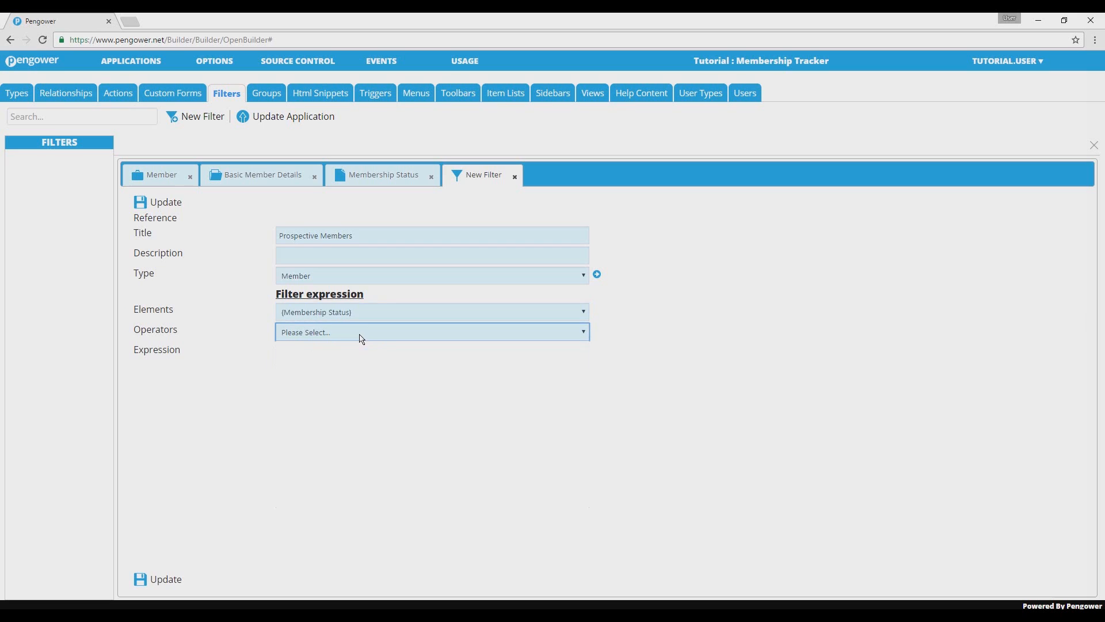
click(362, 339)
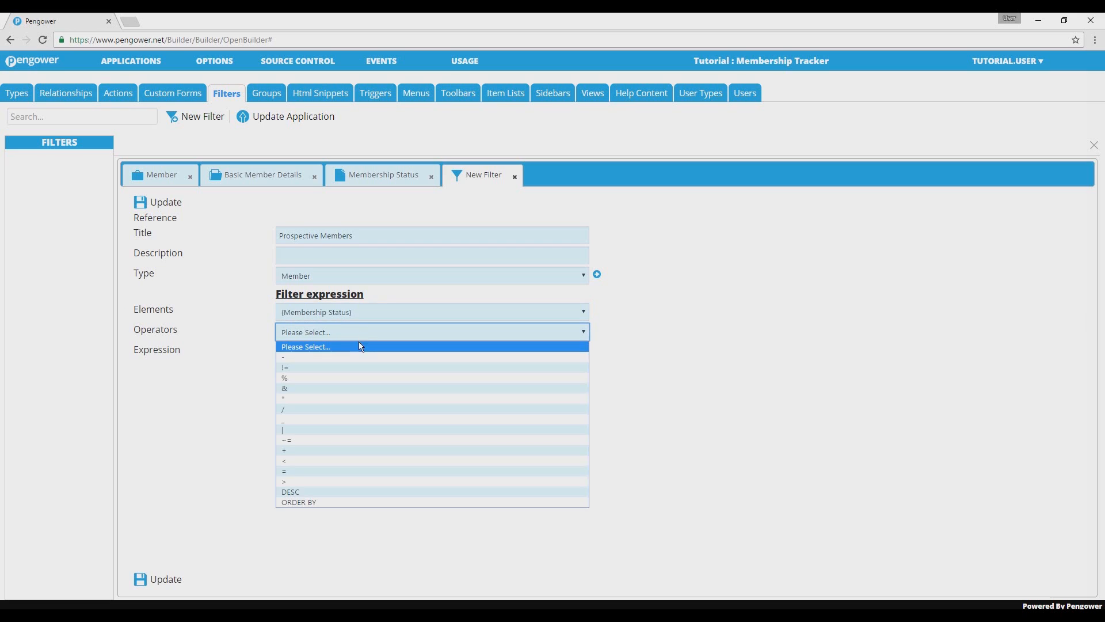
click(346, 472)
Complete the filter expression with the value "Prospect", then save the filter and update the application.
click(385, 361)
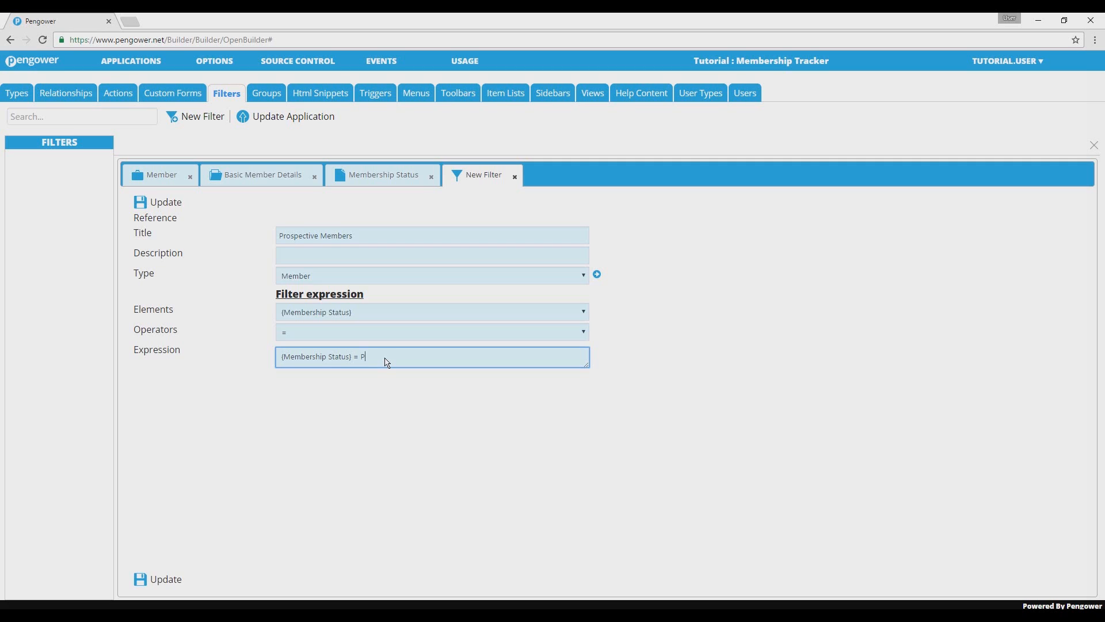
text(Prospect")
click(367, 420)
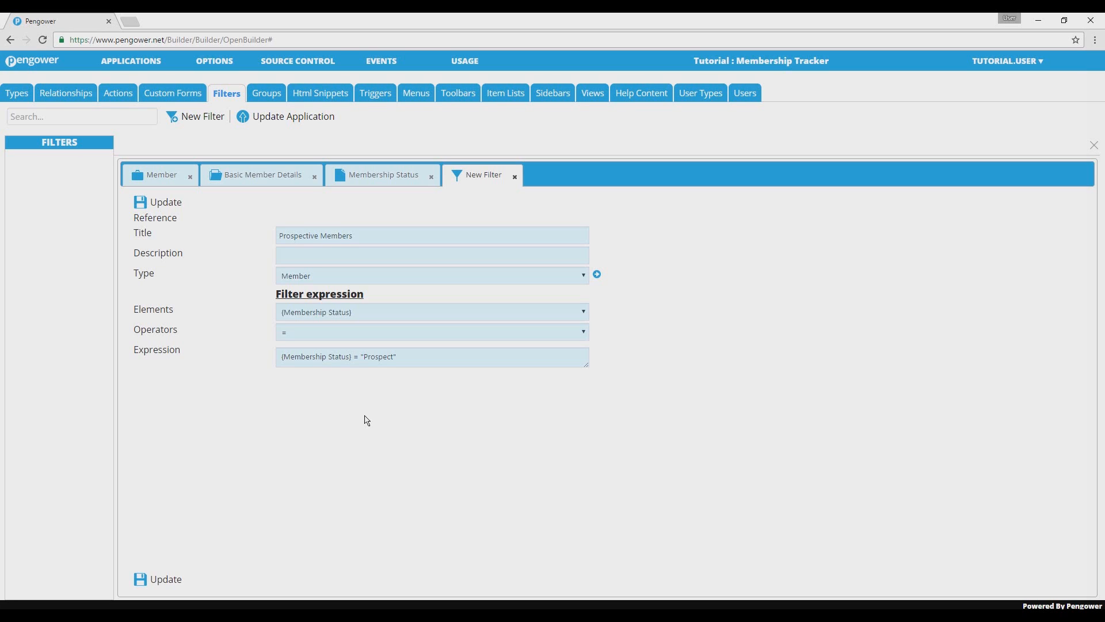
click(166, 579)
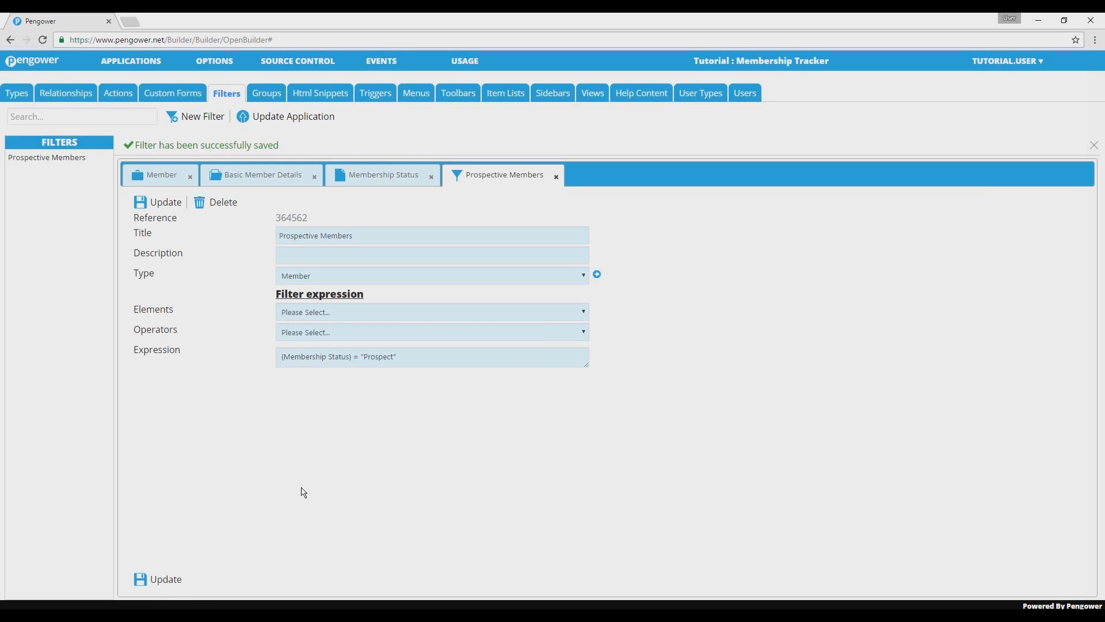
click(320, 122)
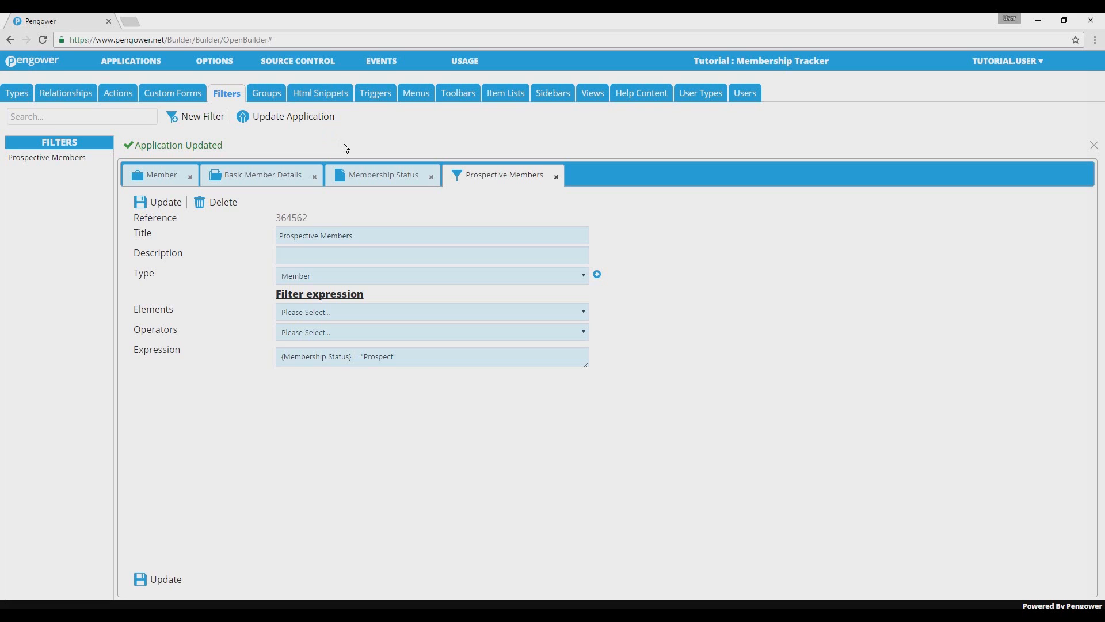
Launch the Administrator view and log in with the administrator username and the account password.
click(593, 94)
click(100, 160)
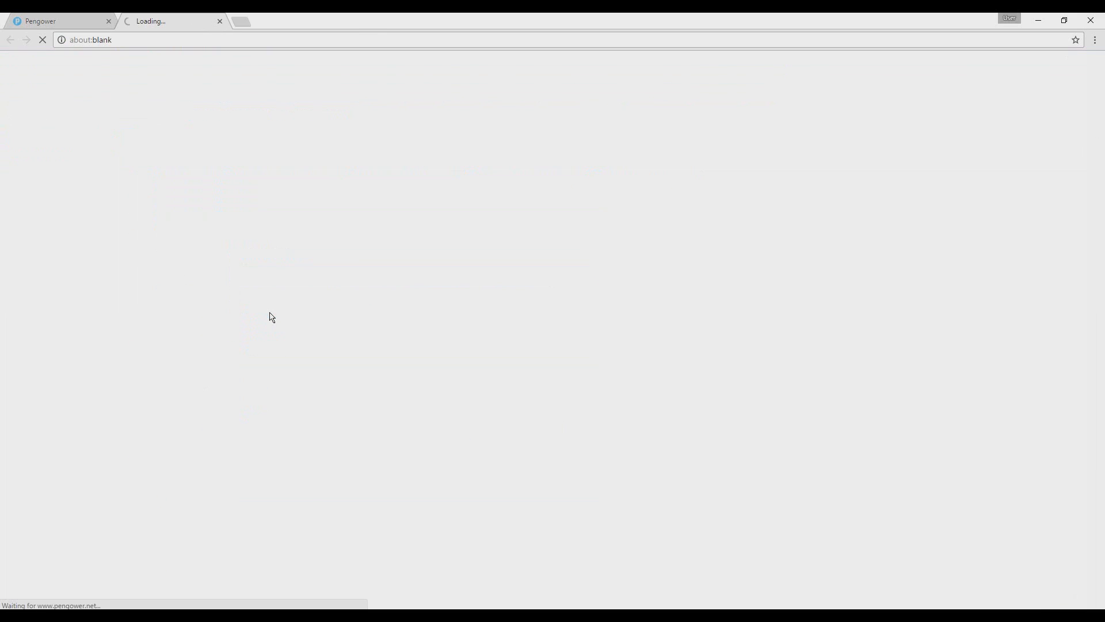
text(administrator)
key(Tab)
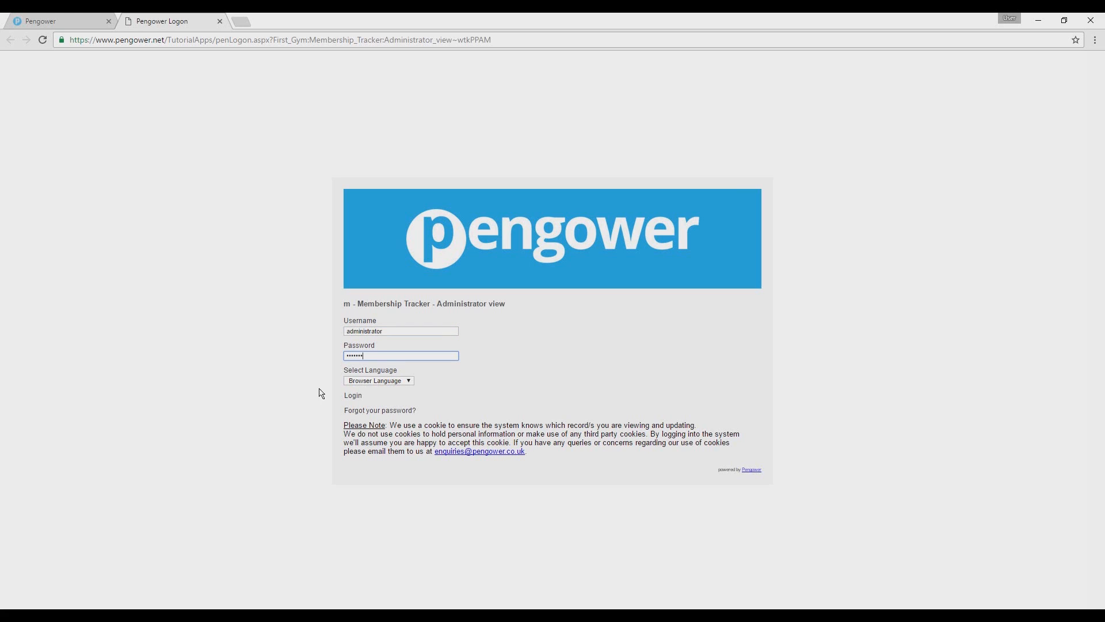
click(351, 397)
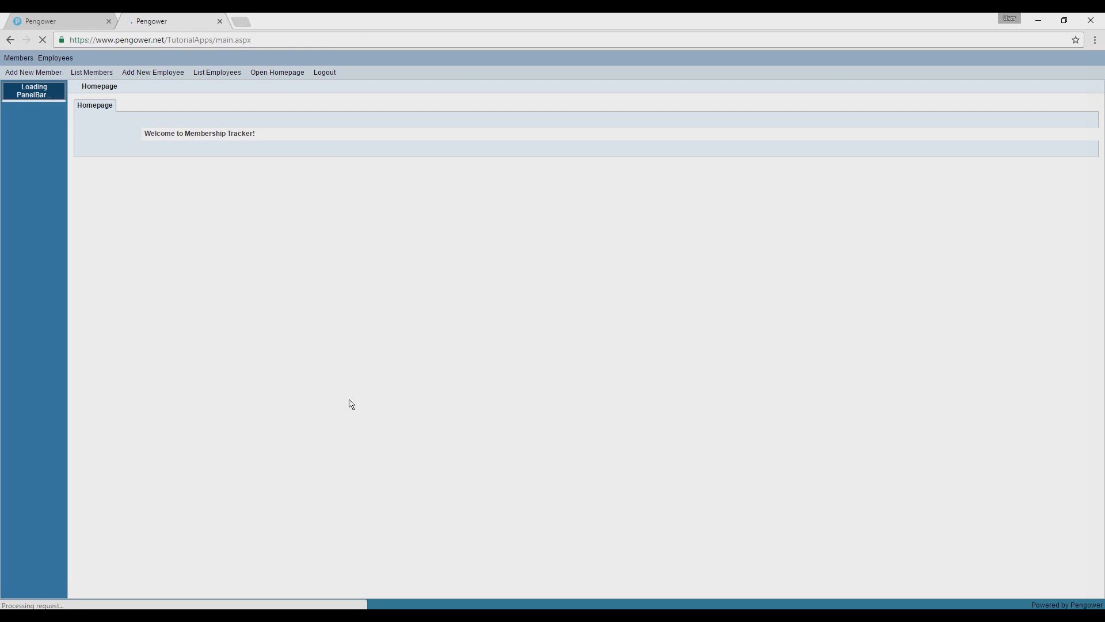
Open the first member in the member list, set the Membership Status to Prospect and save the record.
click(108, 74)
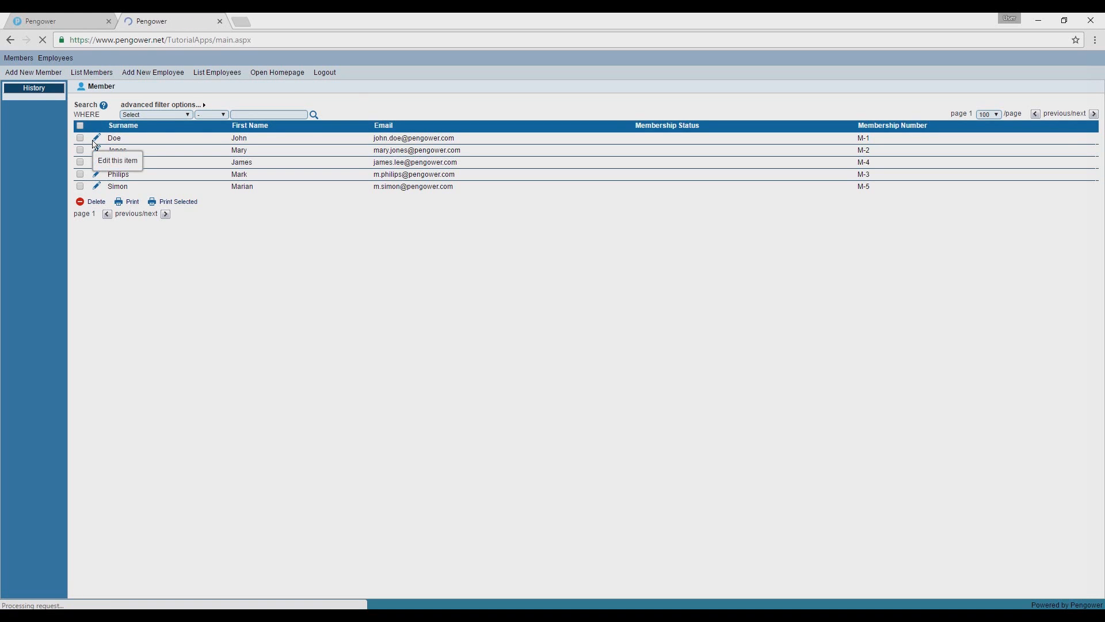
click(96, 143)
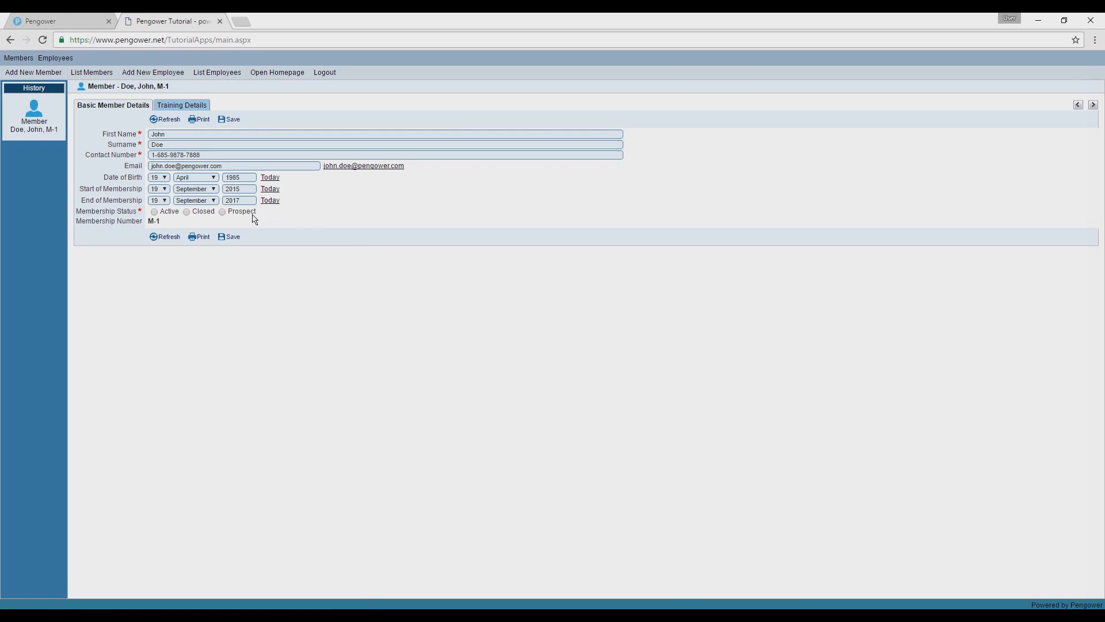
mouse_move(141, 214)
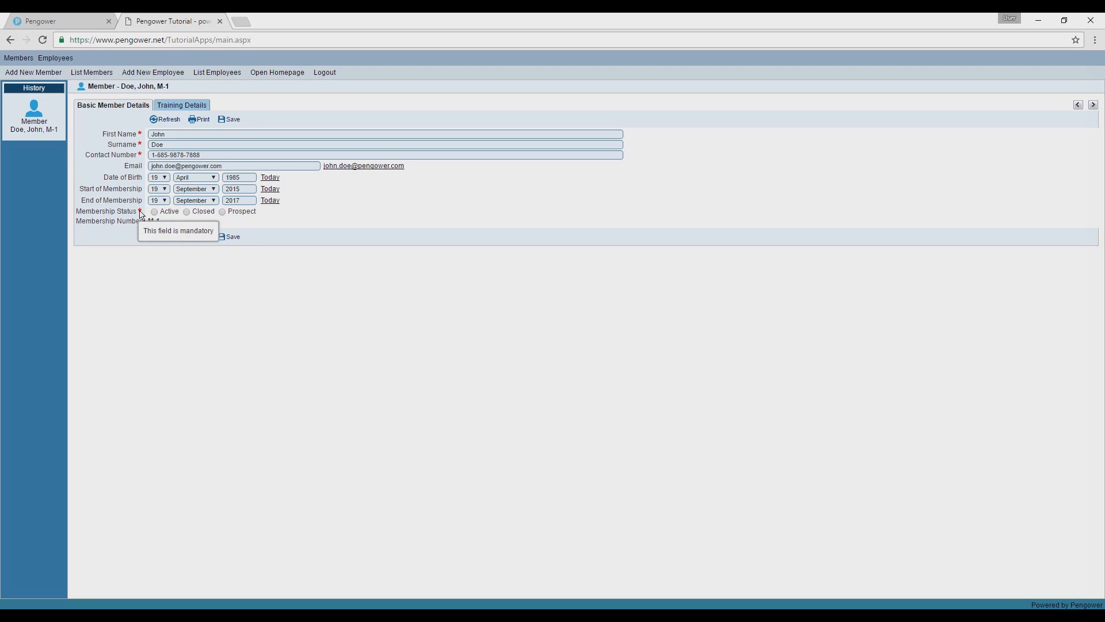
click(223, 212)
click(236, 238)
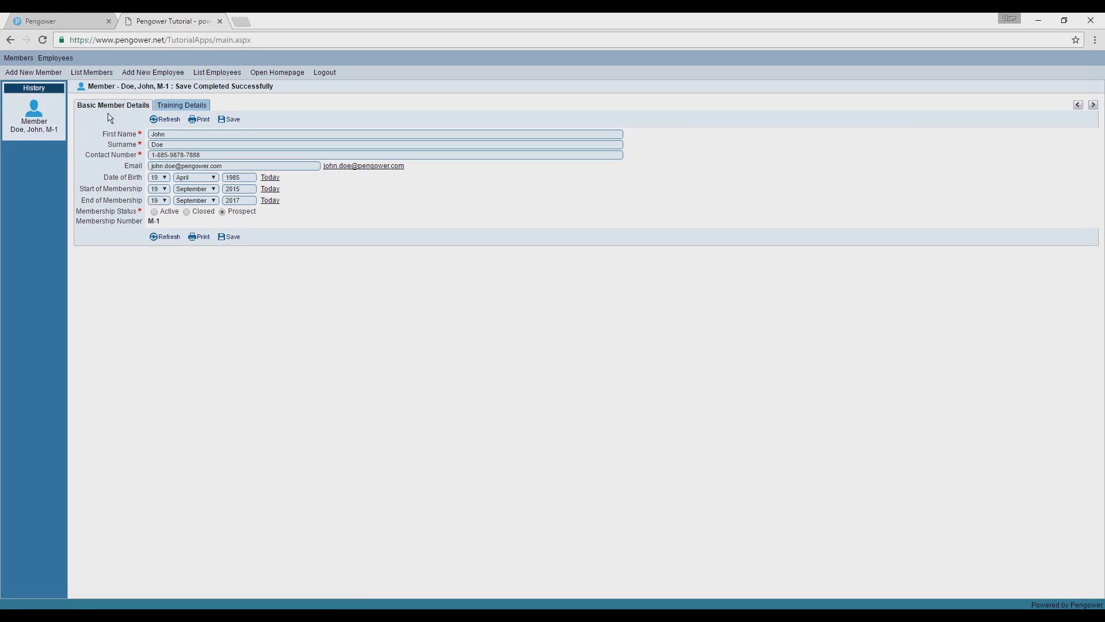
Open the second member in the member list, set the Membership Status to Active and save the record.
click(86, 73)
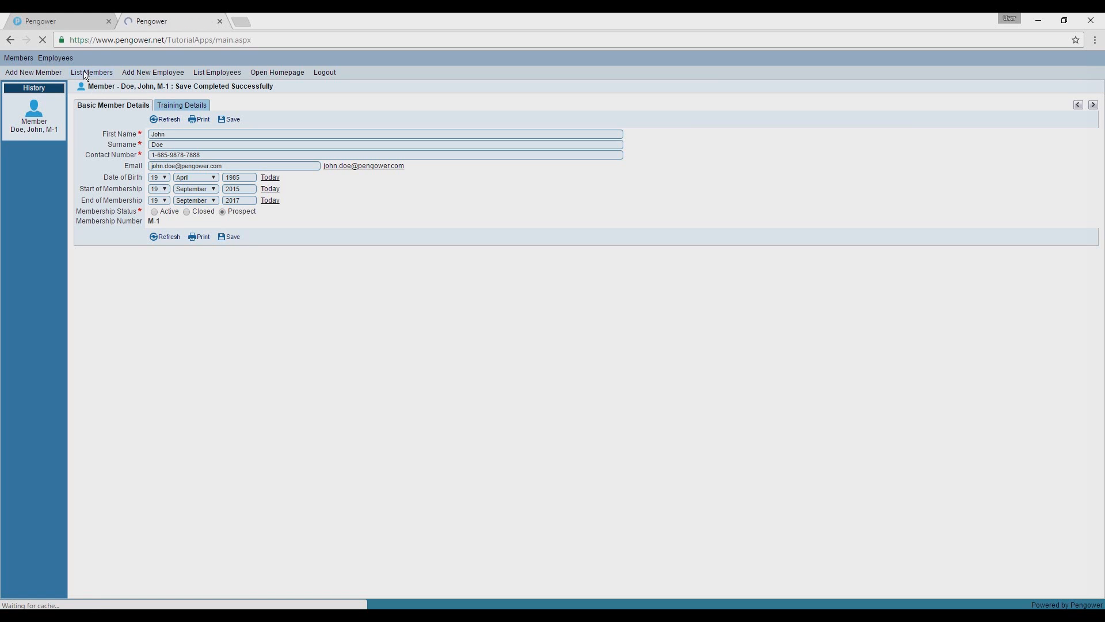
click(97, 151)
click(167, 212)
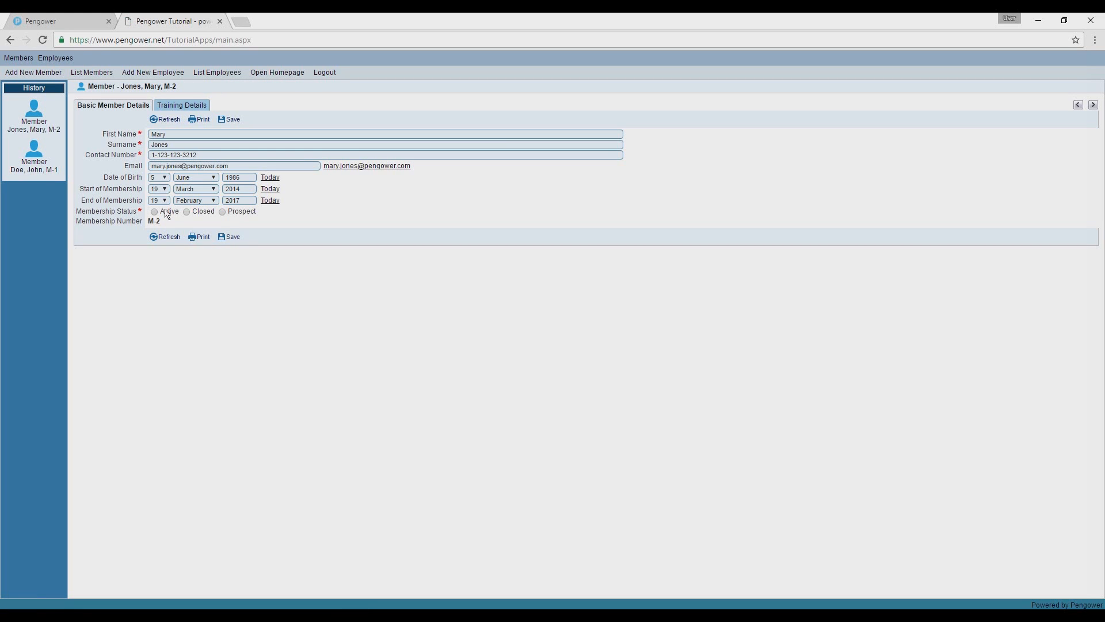
click(226, 238)
Return to the Pengower builder and start a new group titled Prospective Members.
click(76, 20)
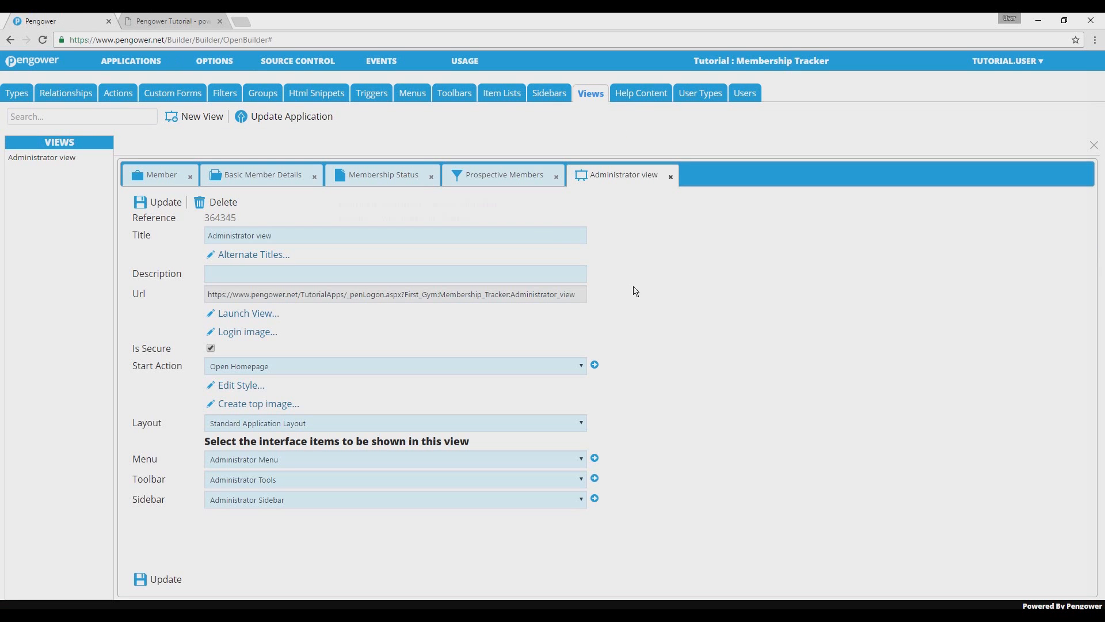
click(264, 96)
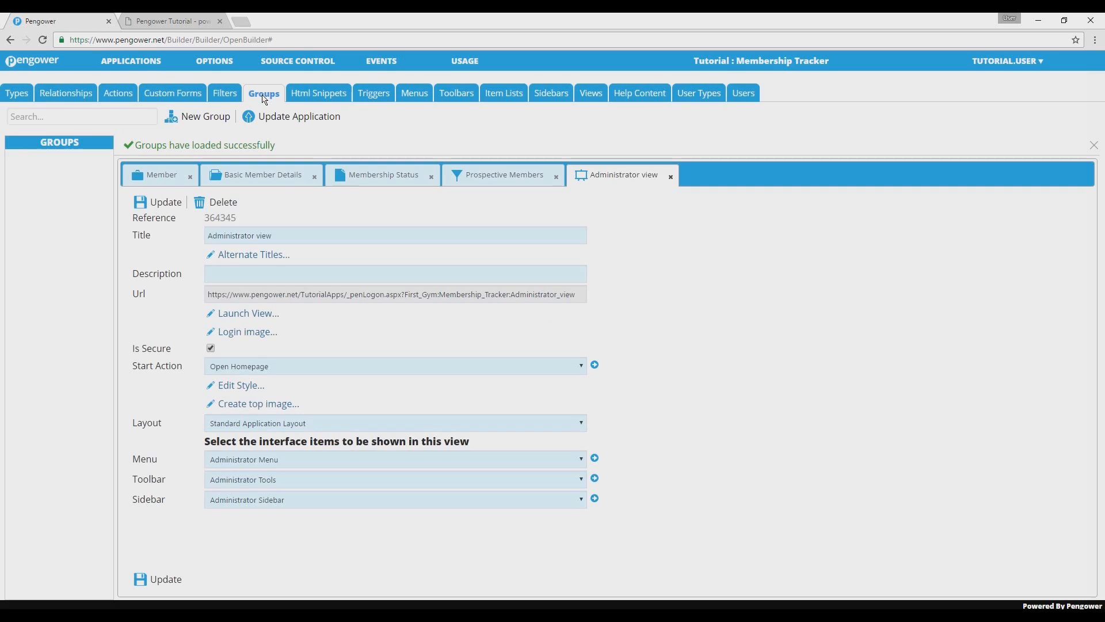
click(222, 119)
text(Prospective Members)
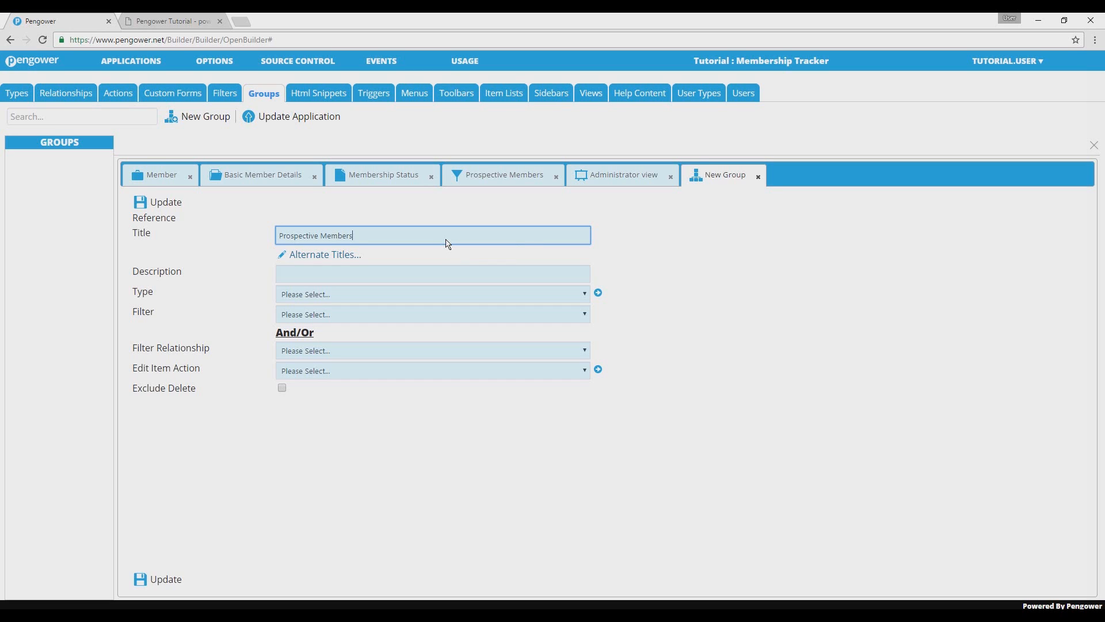
Set the group's type to Member and its filter to Prospective Members, then save the group.
click(422, 295)
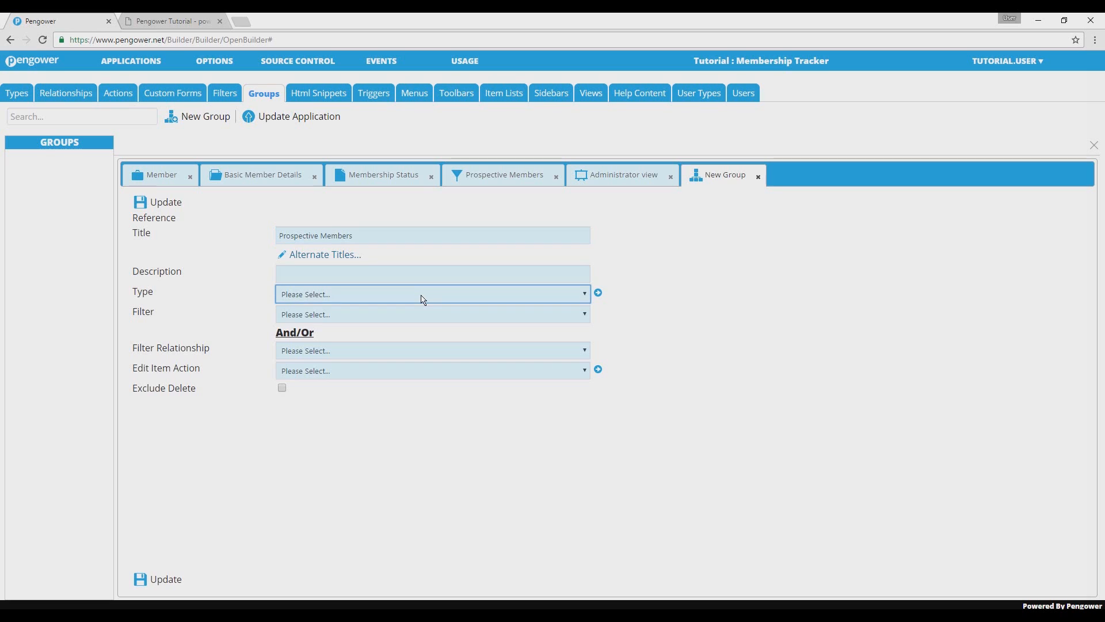
click(423, 330)
click(420, 319)
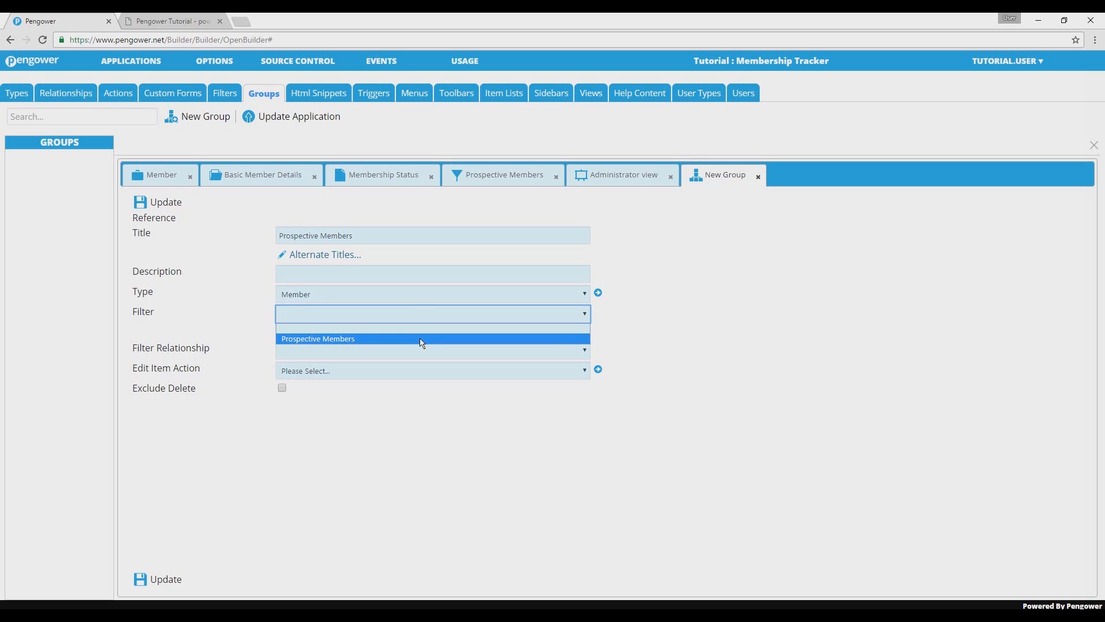
click(423, 340)
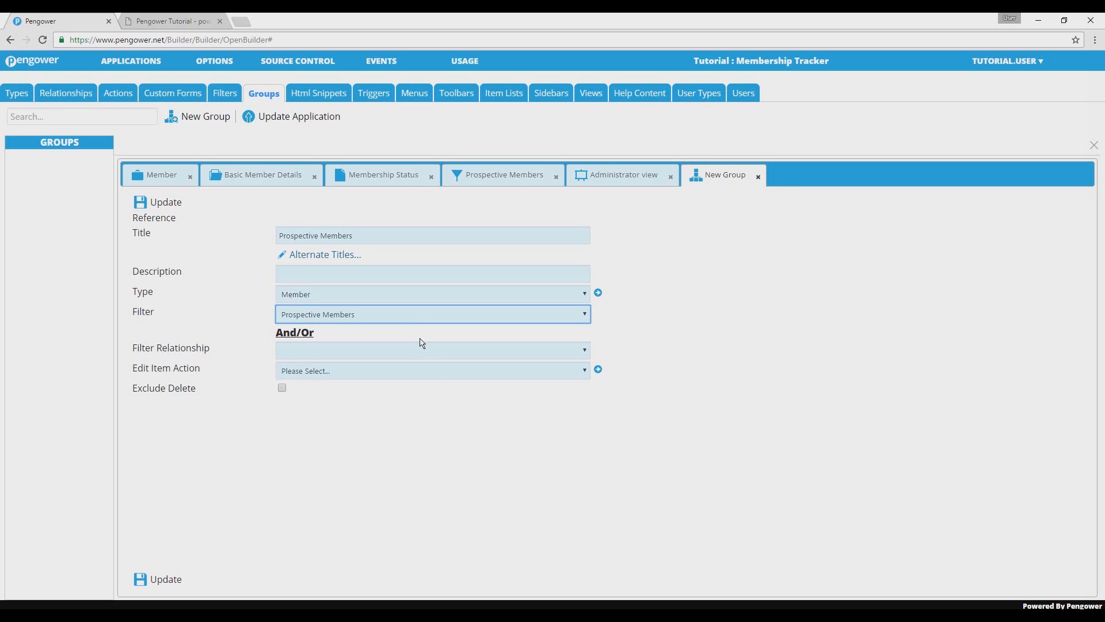
click(436, 437)
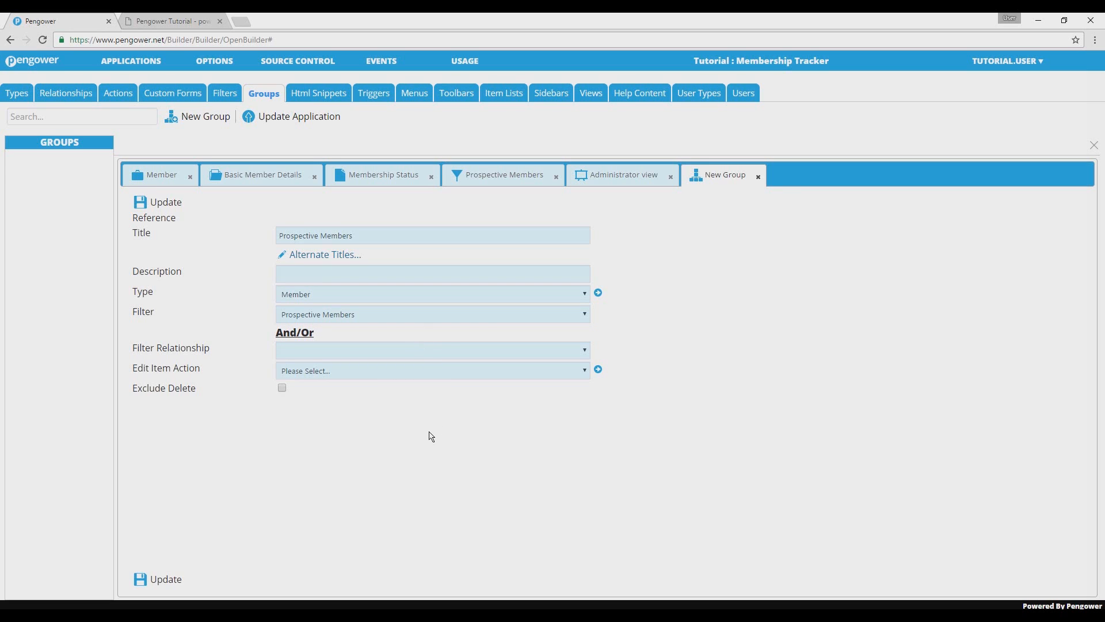
click(175, 586)
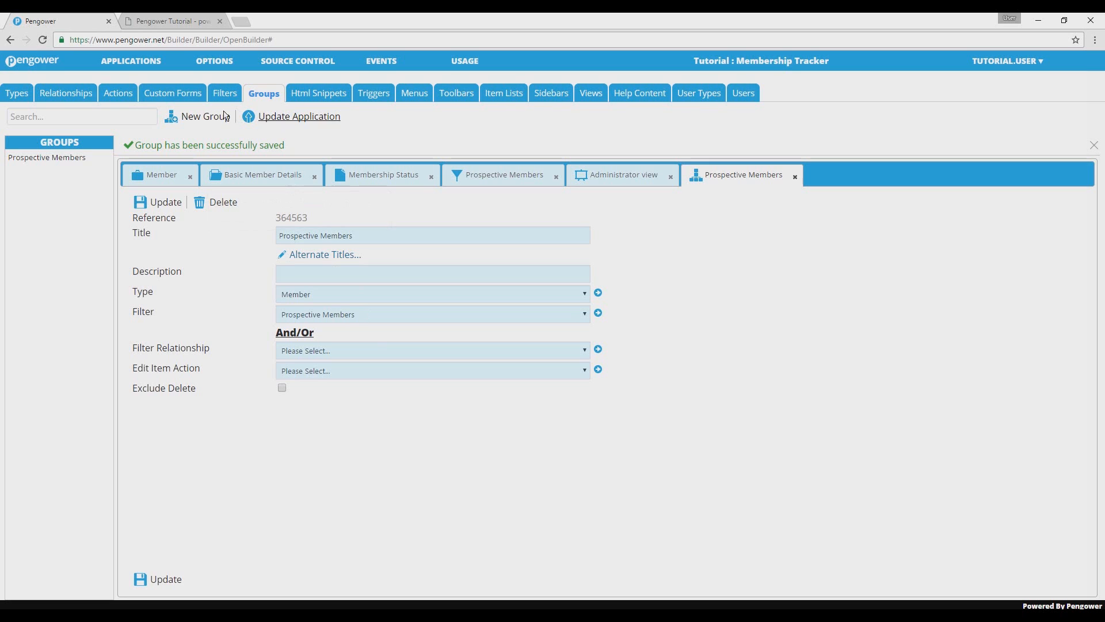
Add an element titled Prospective Members of type GROUP to the Homepage custom form and save it.
click(191, 97)
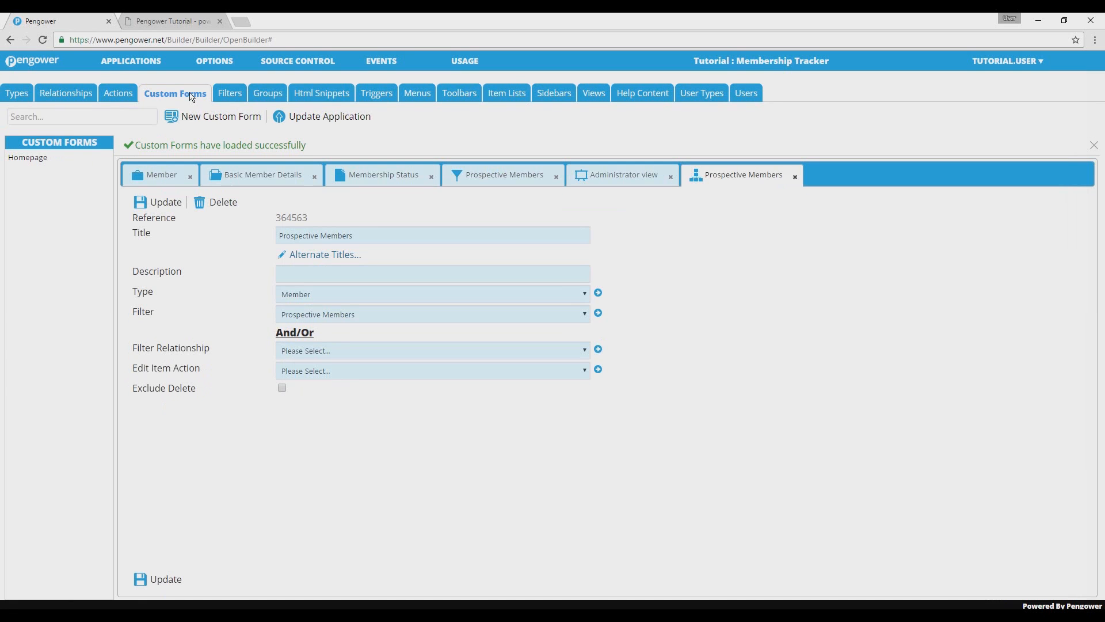
click(86, 161)
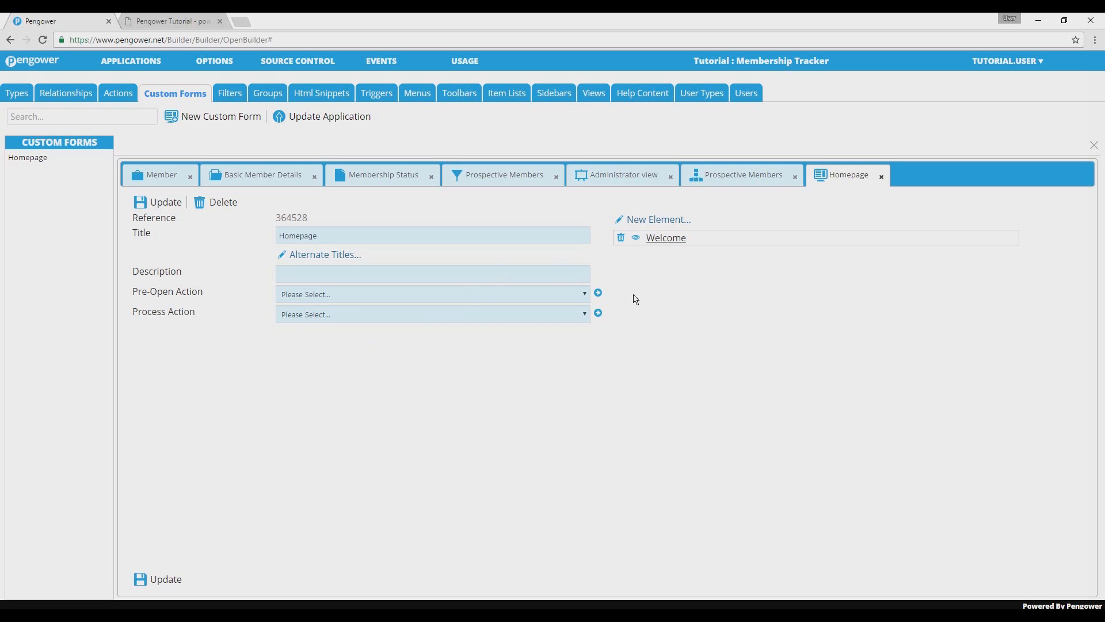
click(649, 228)
text(Pro)
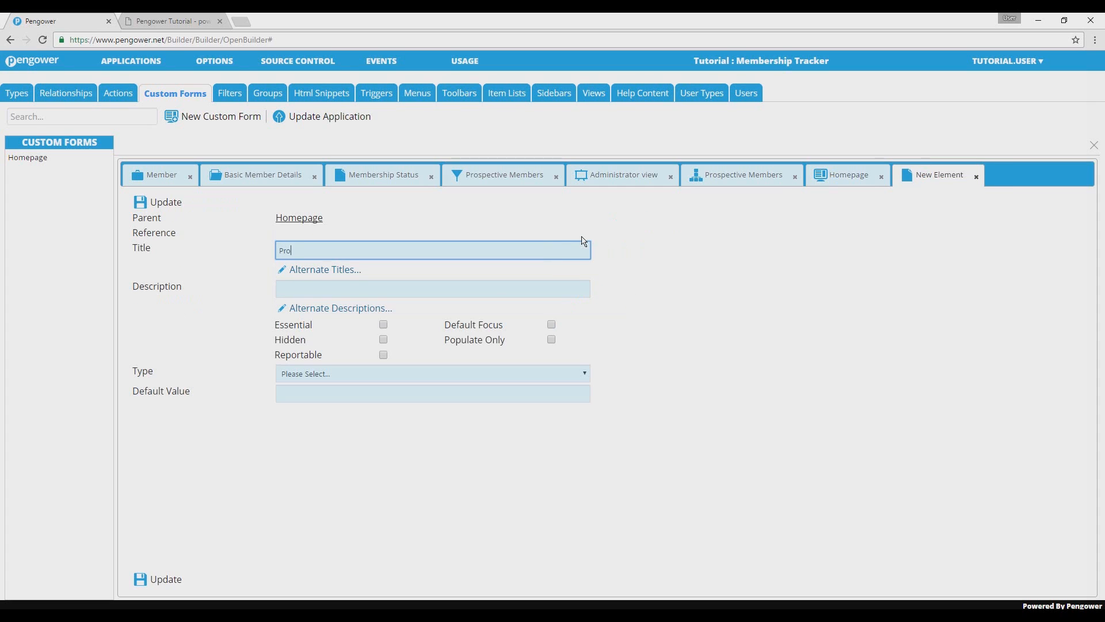
text(spective Members)
click(441, 374)
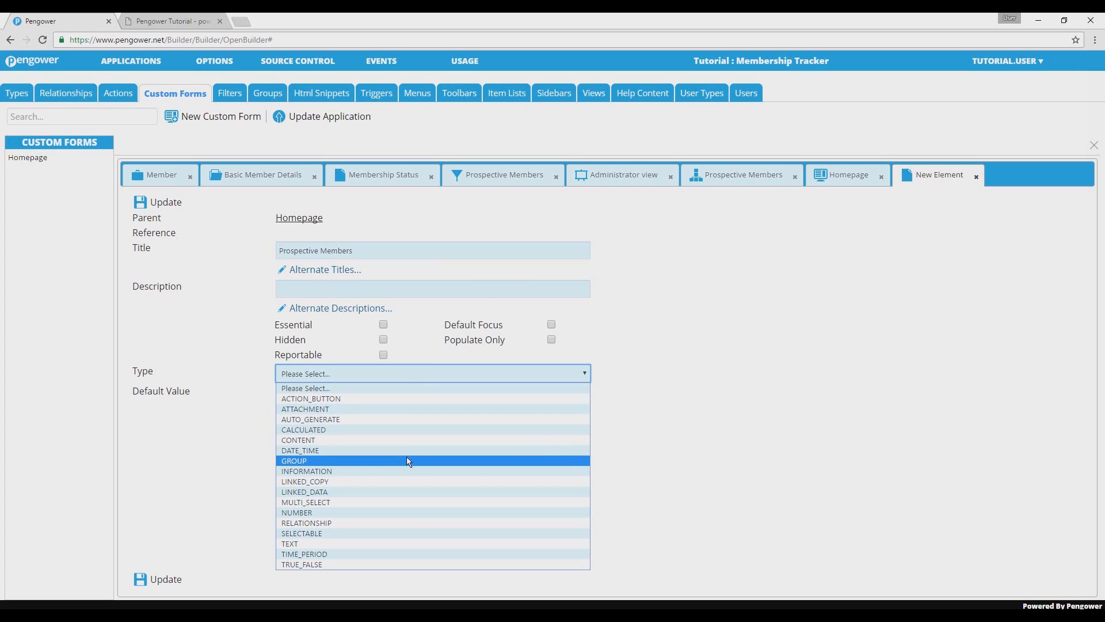
click(407, 460)
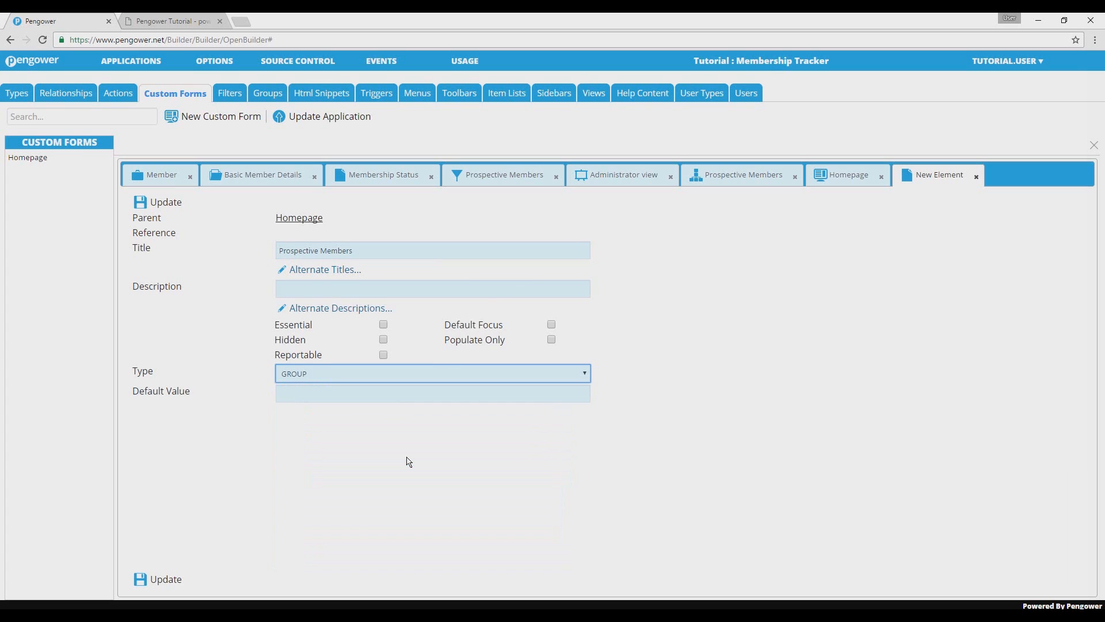
click(166, 579)
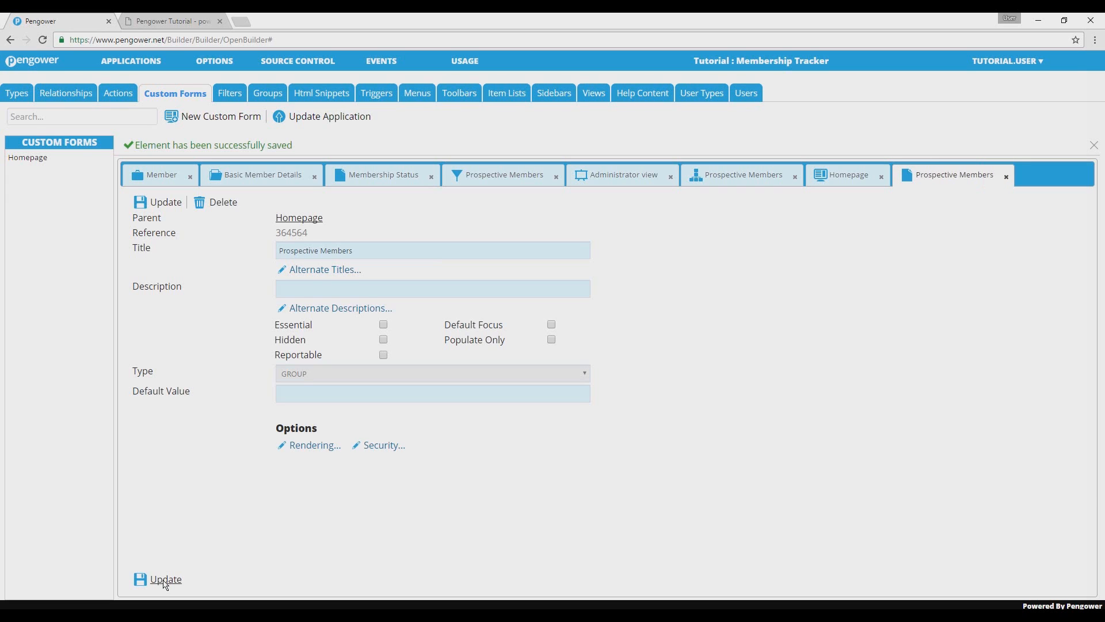
Set the element's rendering to Standard with the Prospective Members group and Include Edit enabled, then save the element.
click(304, 452)
click(514, 270)
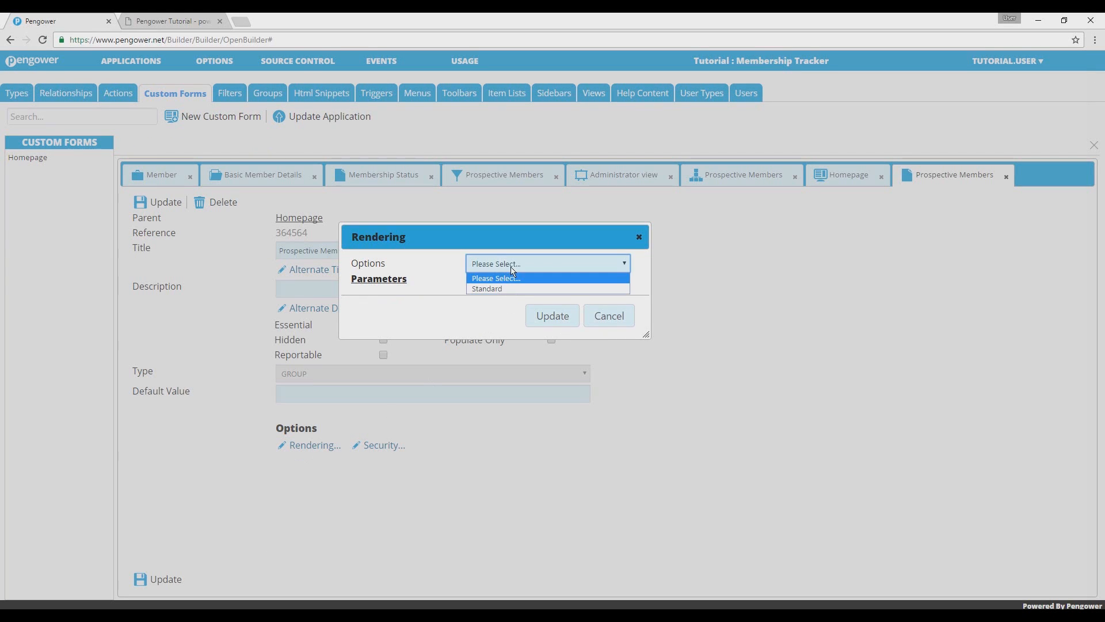
click(514, 289)
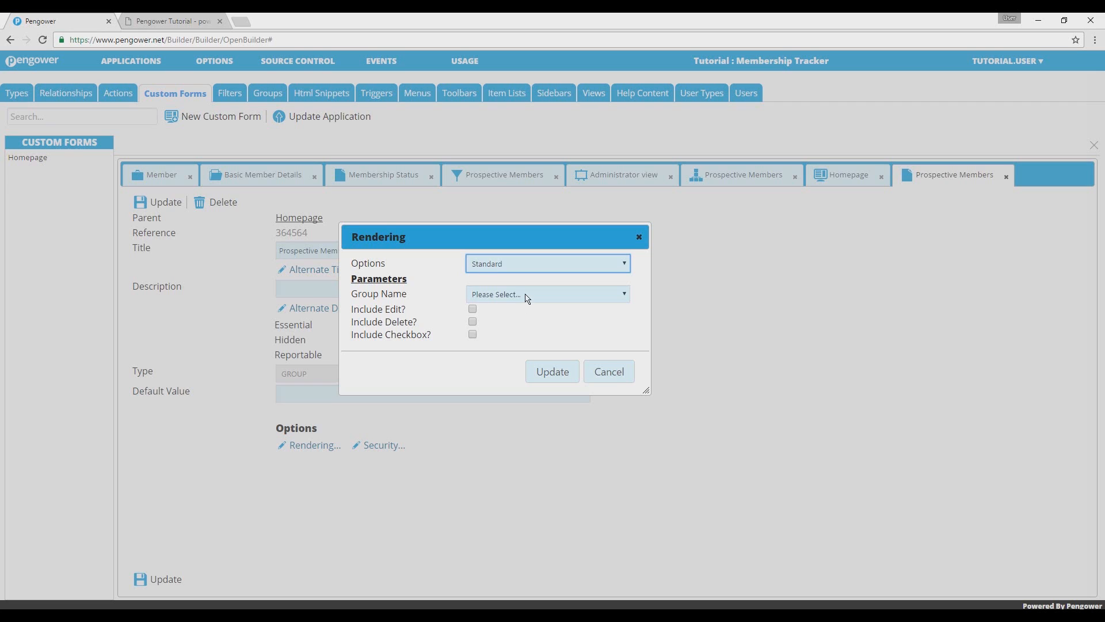
click(527, 298)
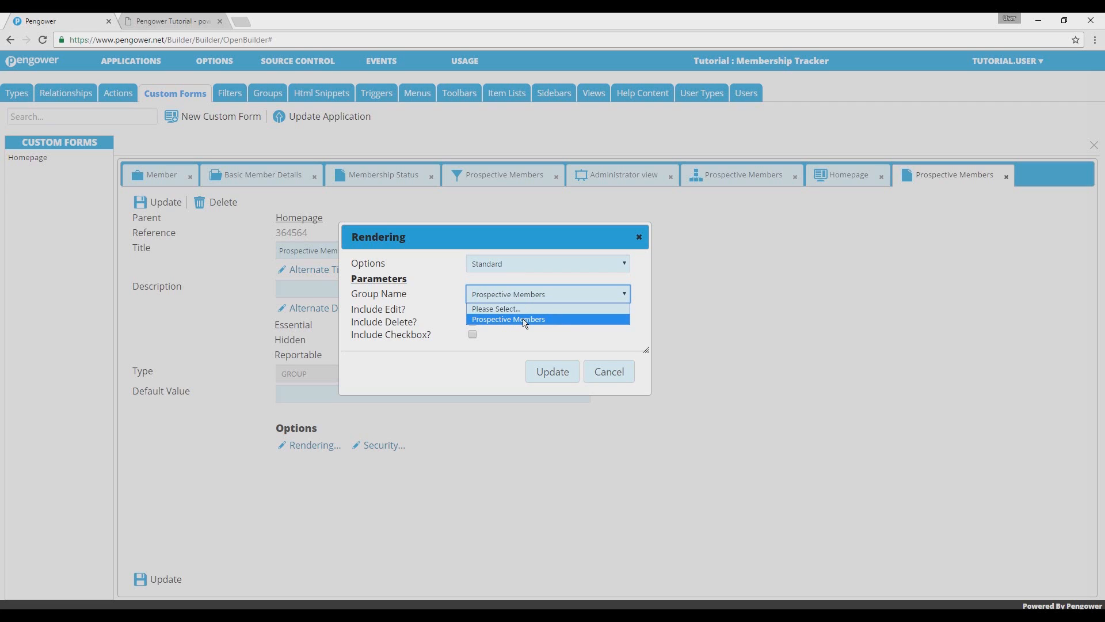
click(526, 320)
click(524, 324)
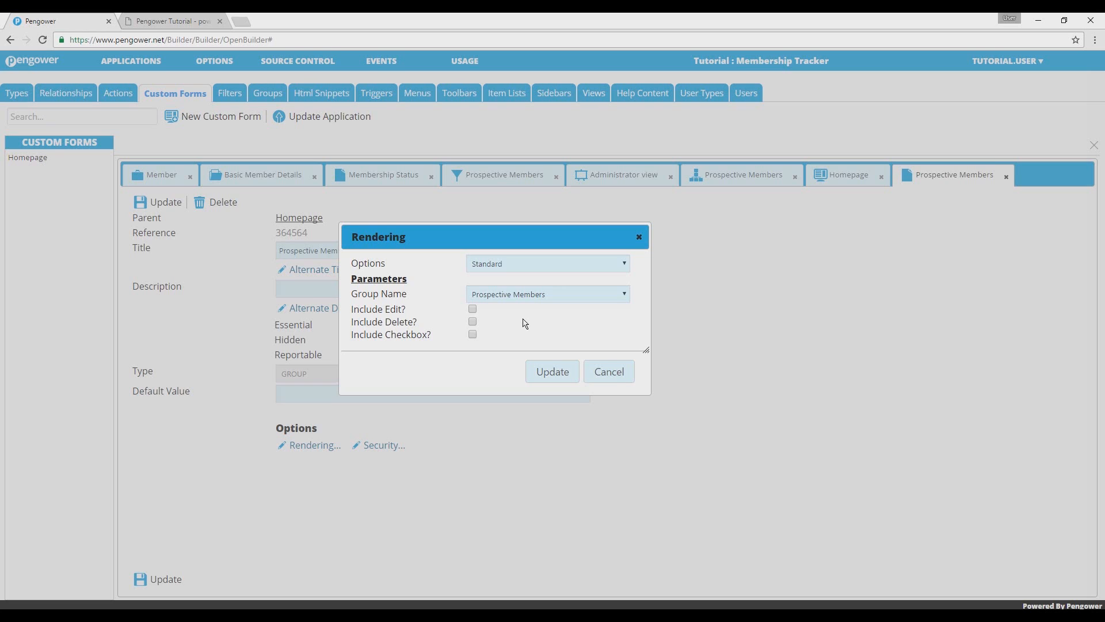
click(473, 310)
click(549, 373)
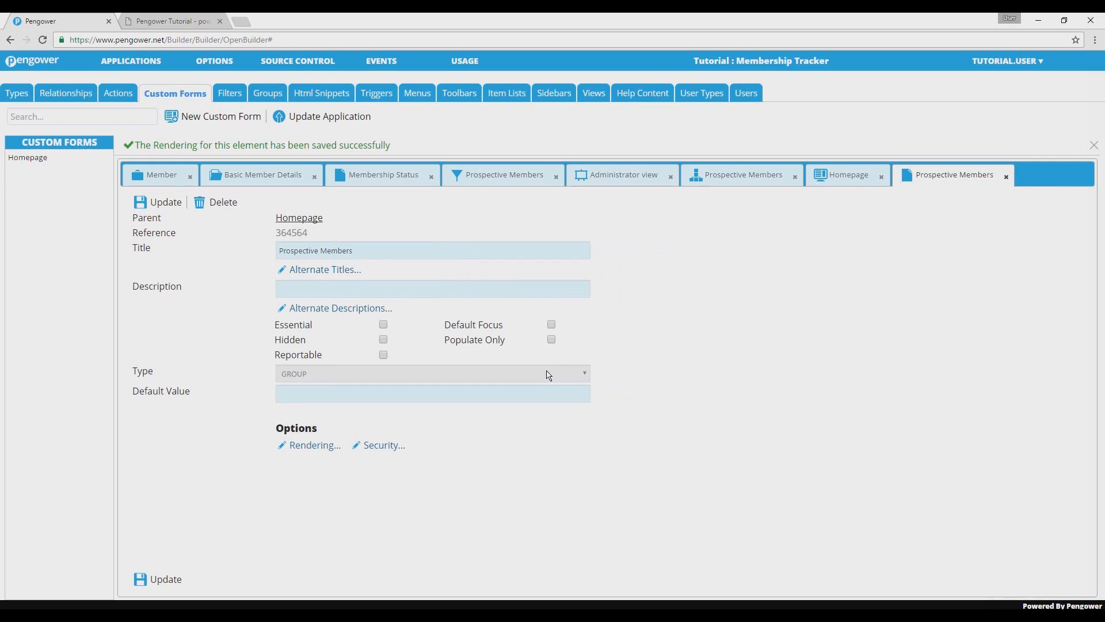
click(160, 580)
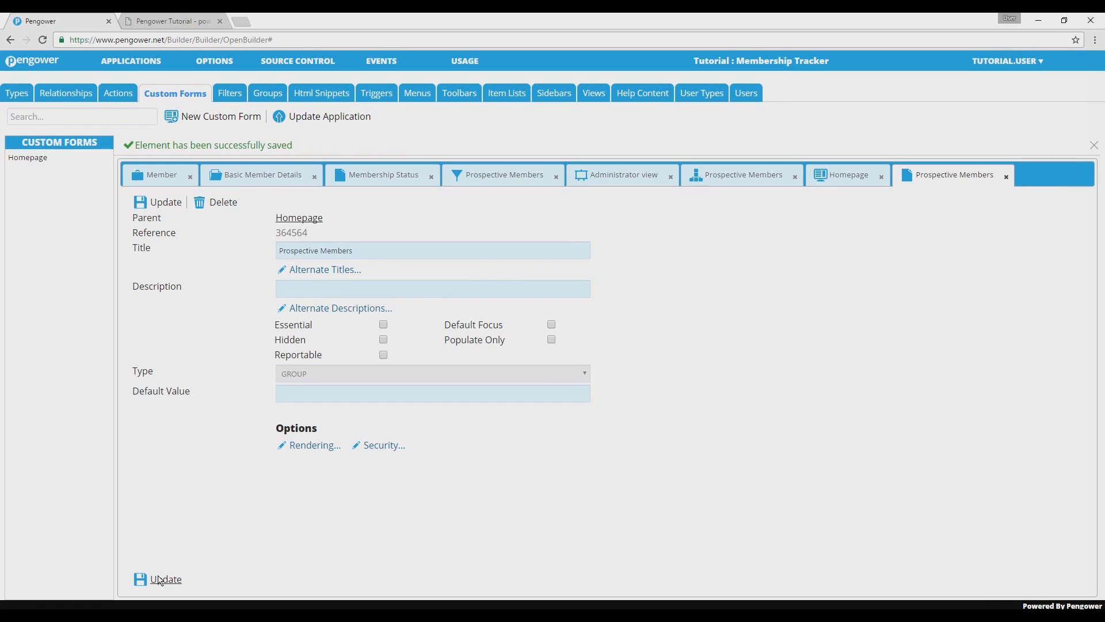
Update the application and open the homepage in the running Membership Tracker app.
click(334, 118)
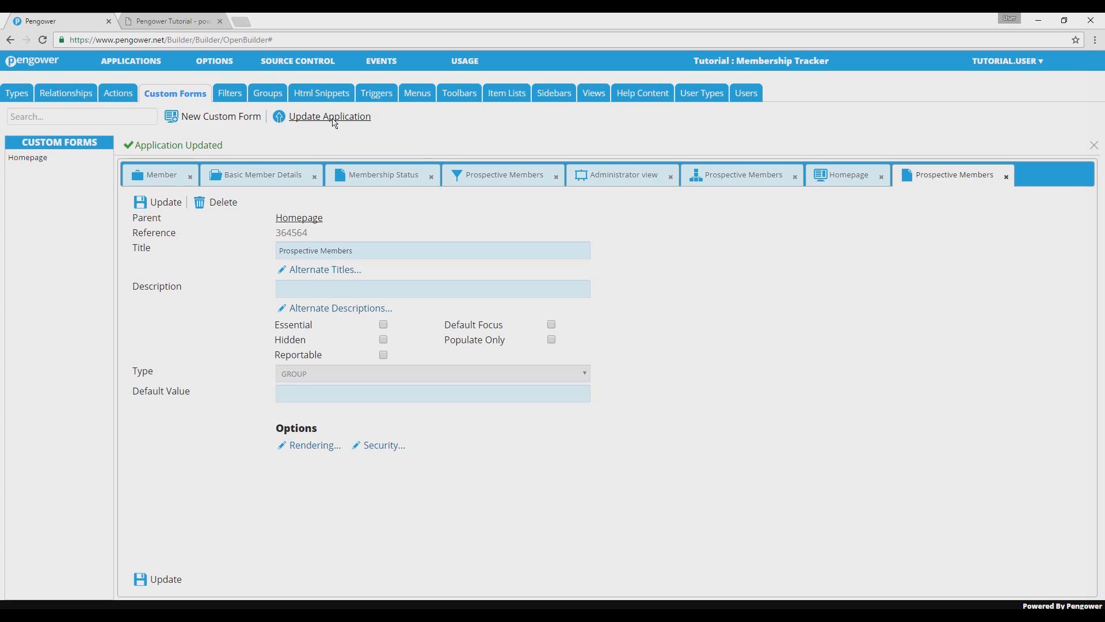
click(201, 21)
click(278, 74)
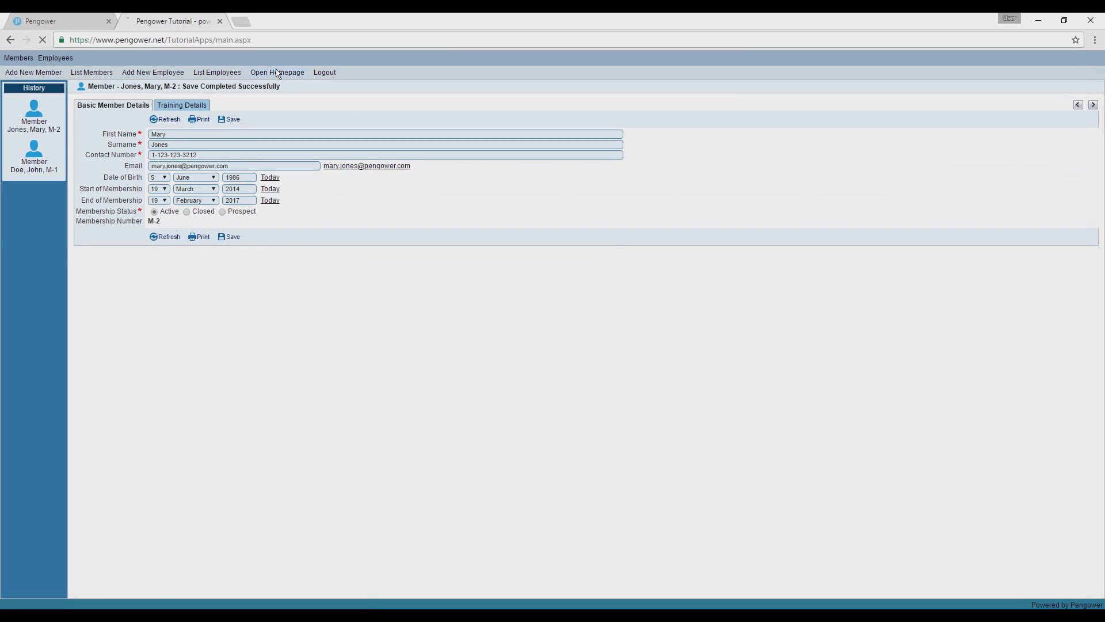
key(F5)
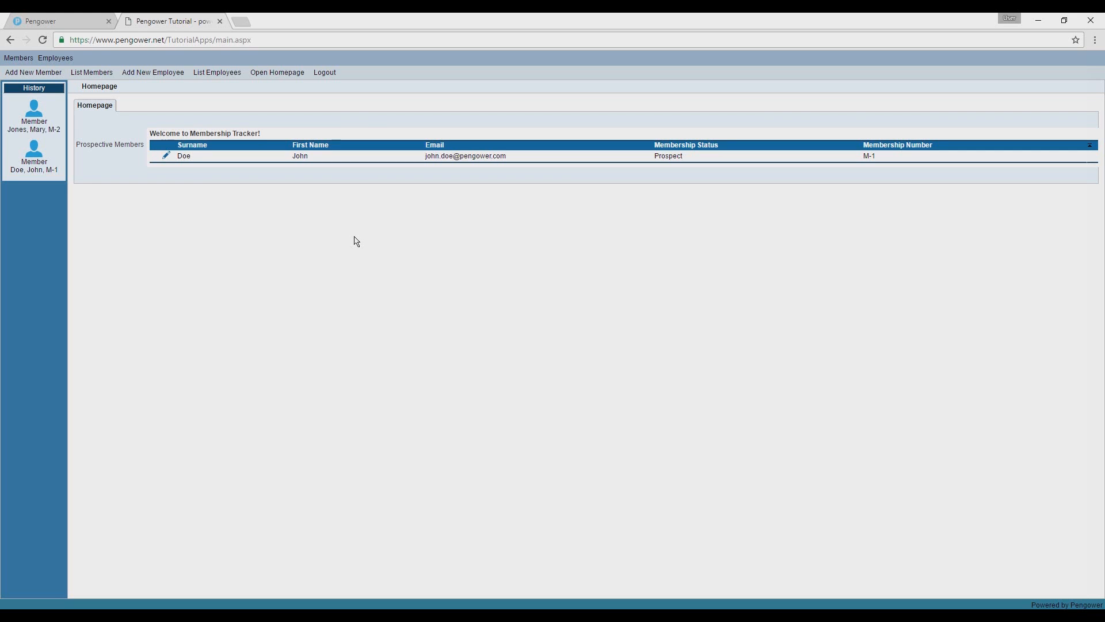
Edit the member in the homepage's Prospective Members group, save the Membership Status as Active, and reopen the homepage.
click(166, 162)
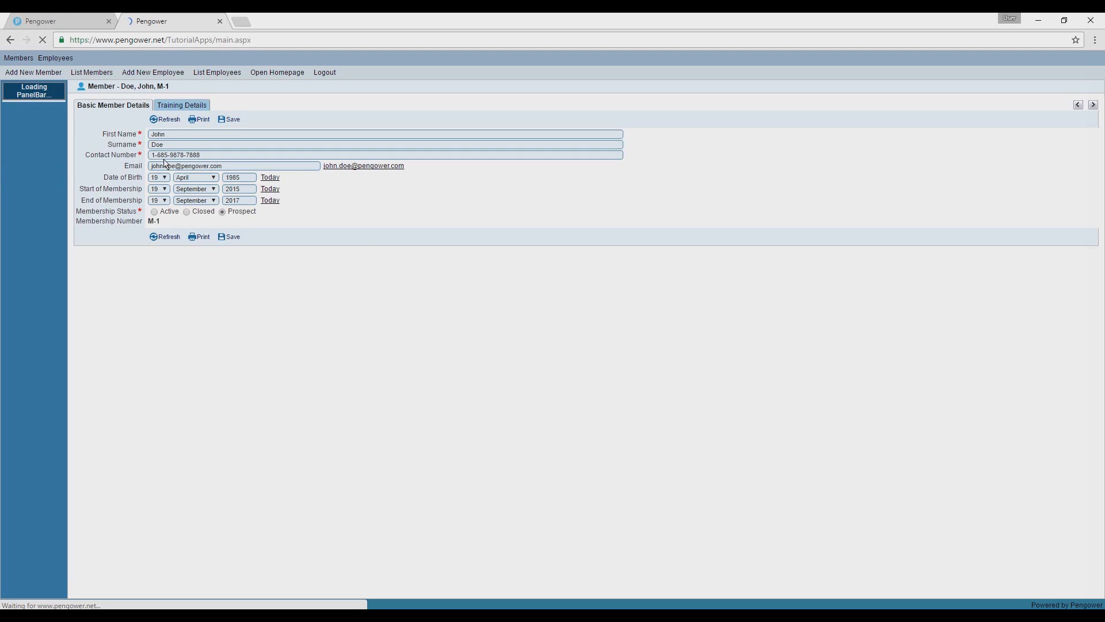
click(164, 211)
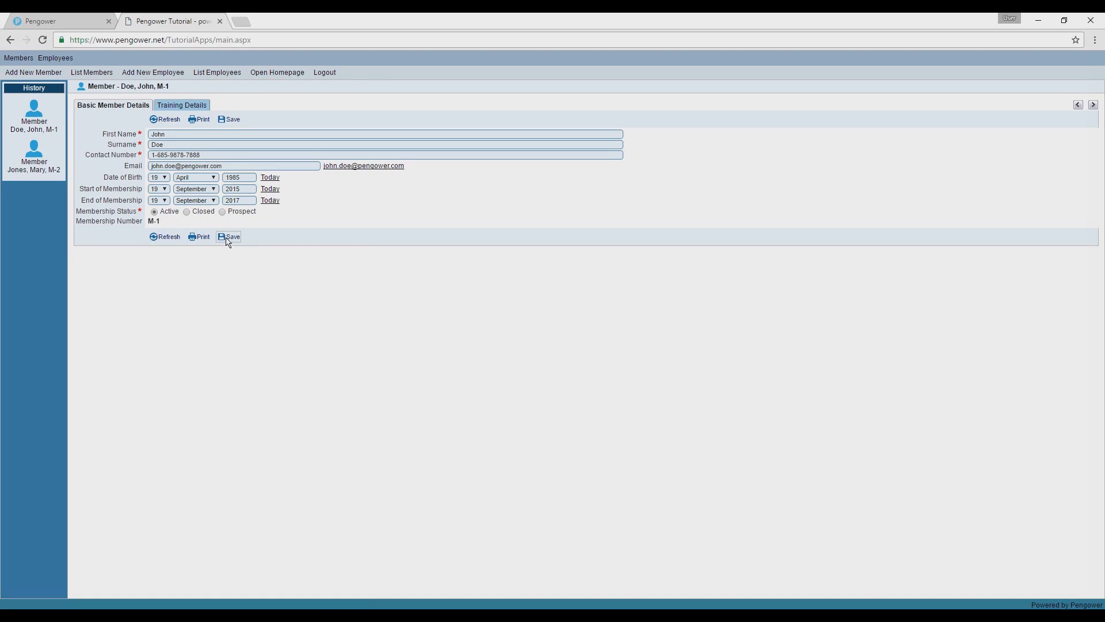
click(228, 239)
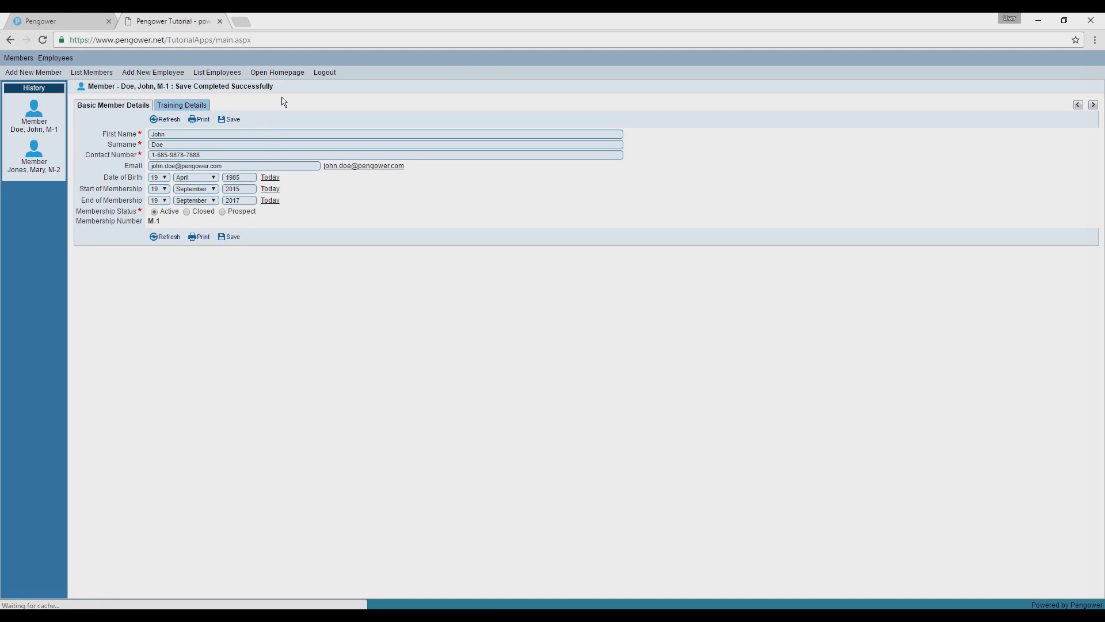
click(291, 73)
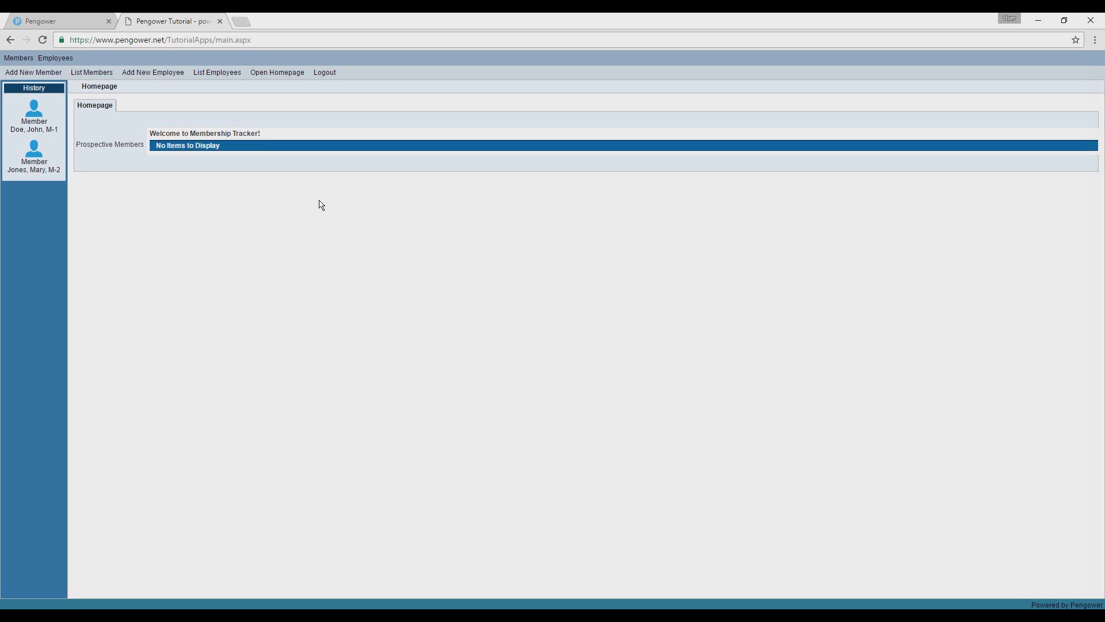
List all members and open the second member's record for editing.
click(92, 73)
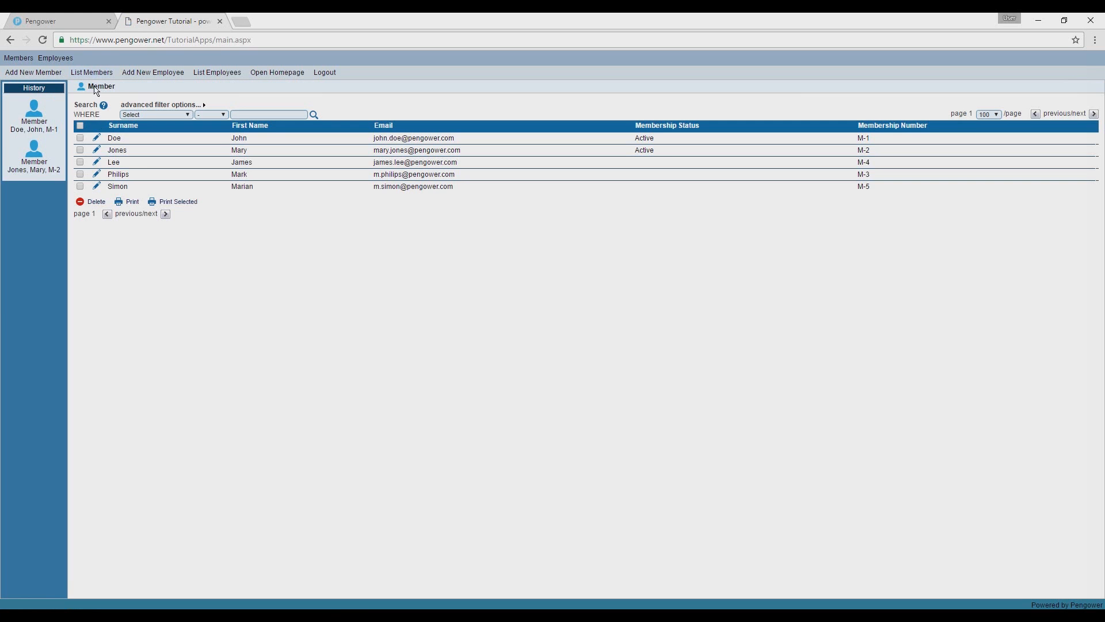
click(98, 153)
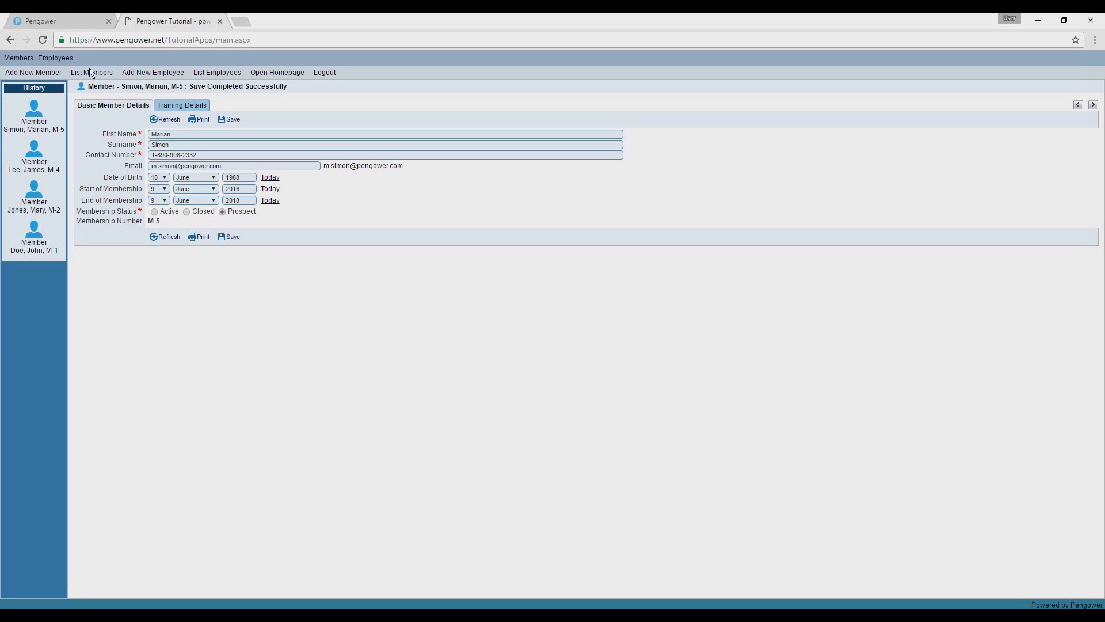
Return to the Pengower builder and start a new action titled List Prospective Members.
click(49, 19)
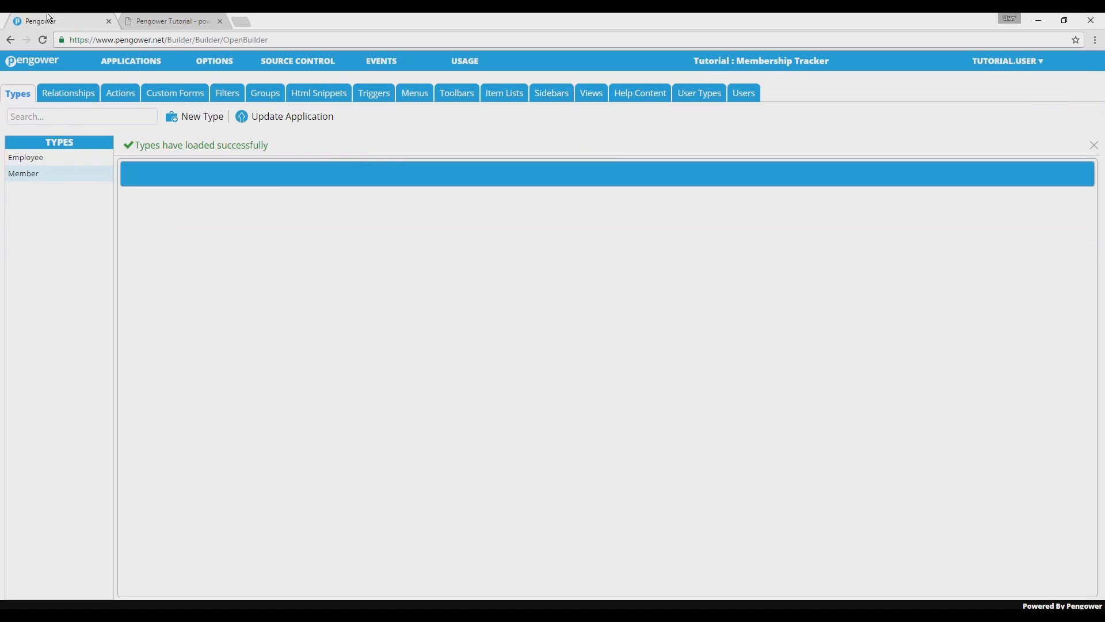
click(118, 100)
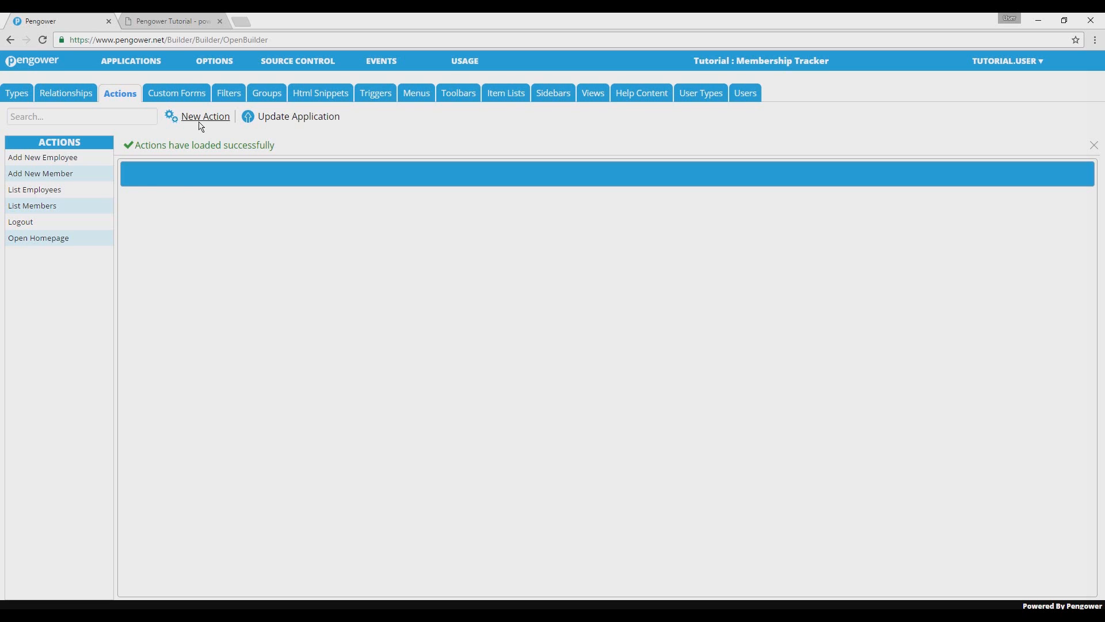
click(202, 117)
text(List Prosp)
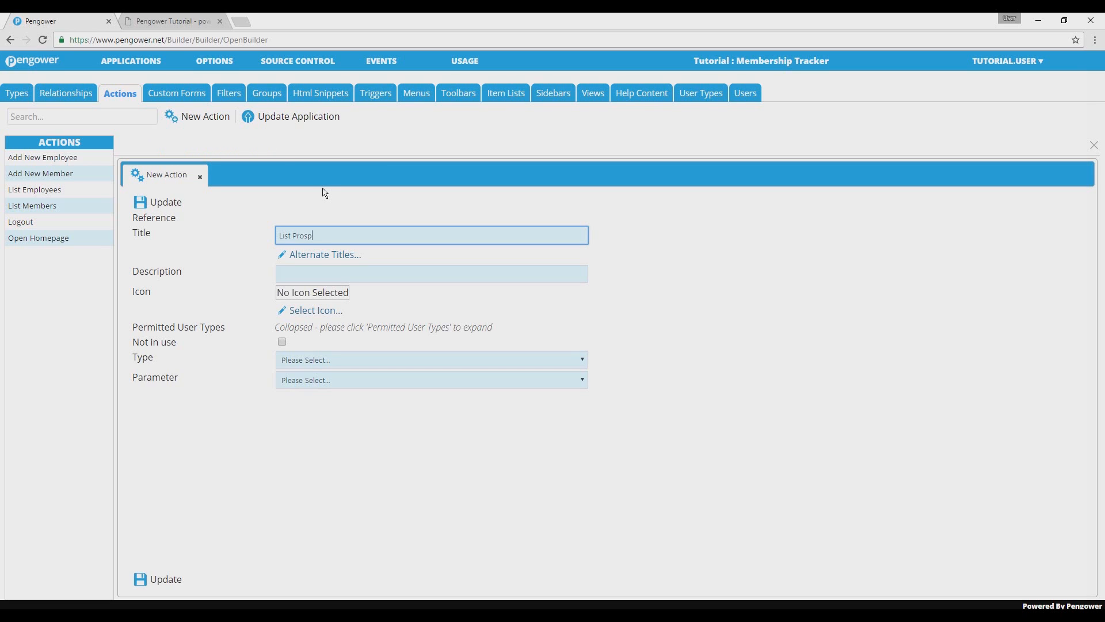
text(ective Members)
Set the action's type to Open Group with Prospective Members as its parameter, then save the action.
click(374, 362)
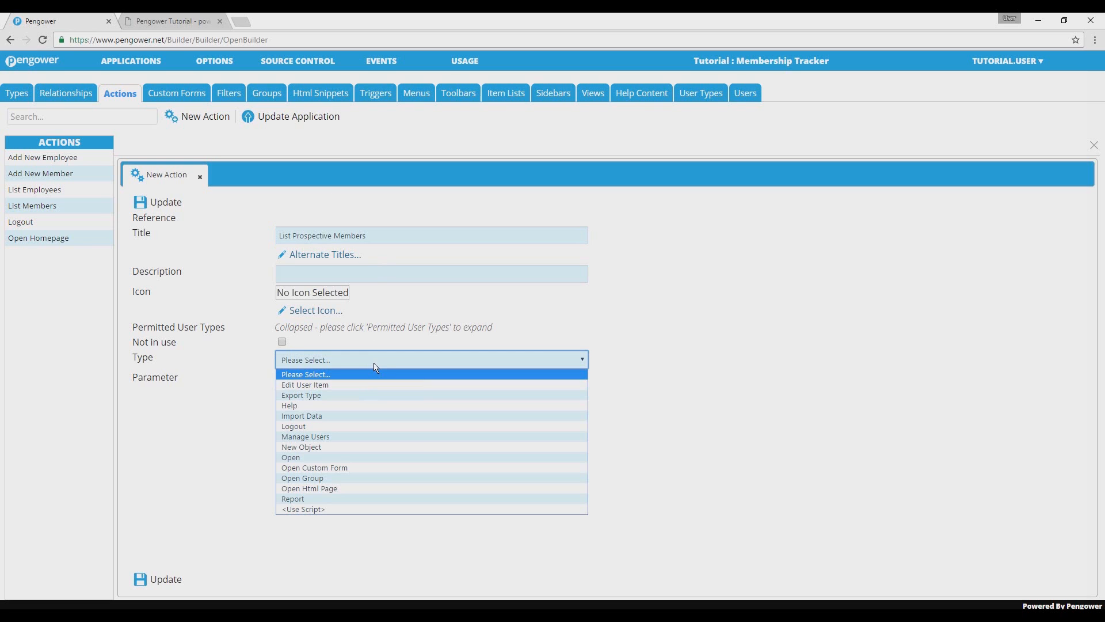
click(342, 479)
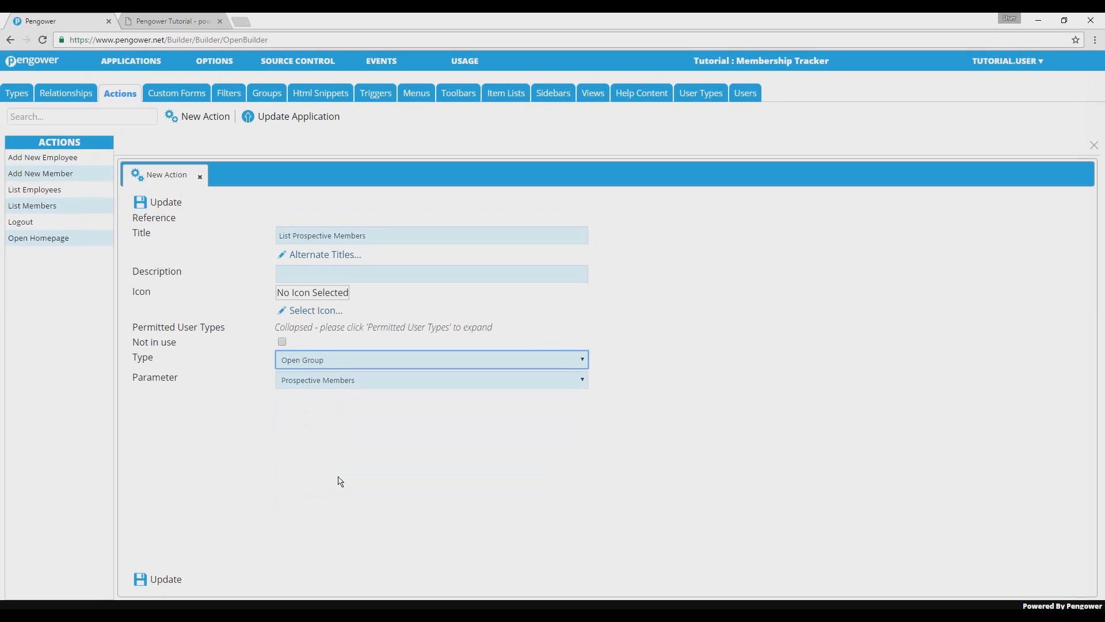
click(354, 387)
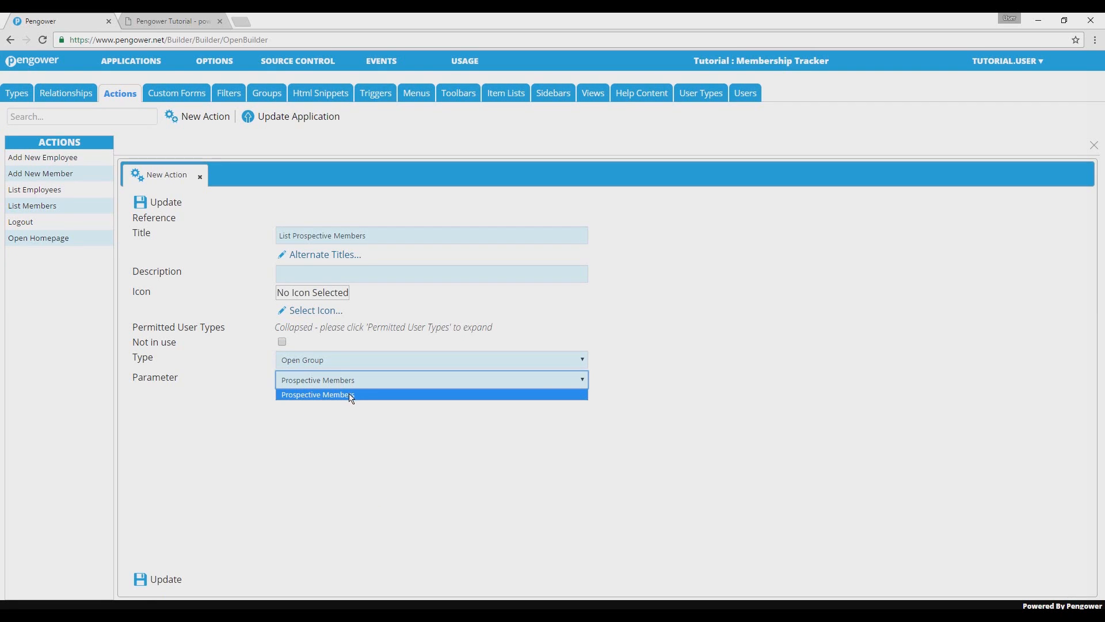
click(351, 396)
click(373, 470)
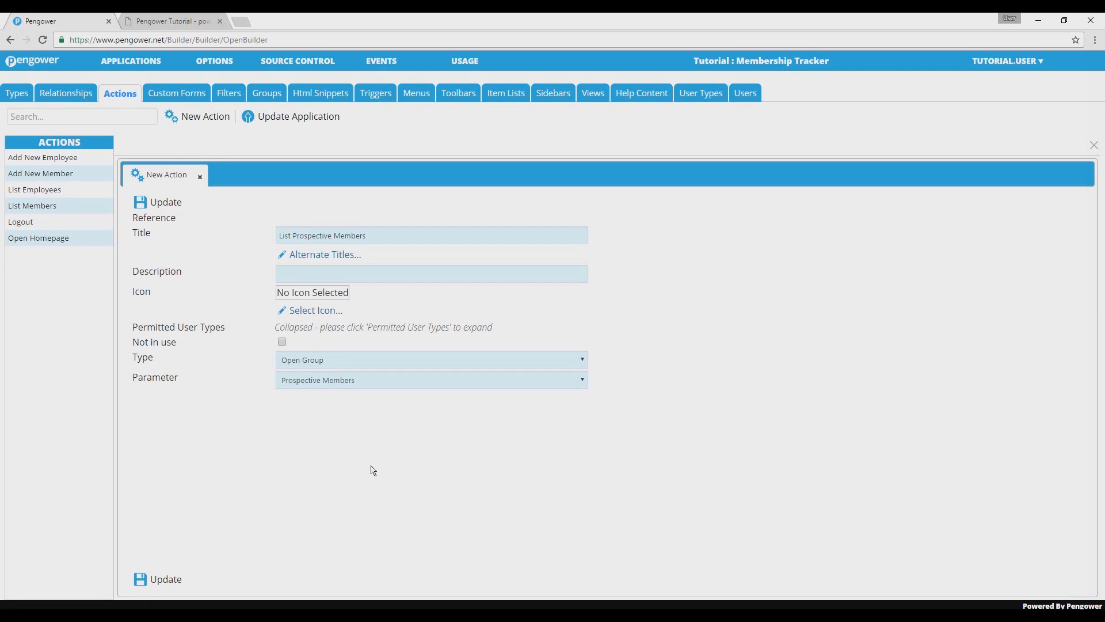
click(173, 580)
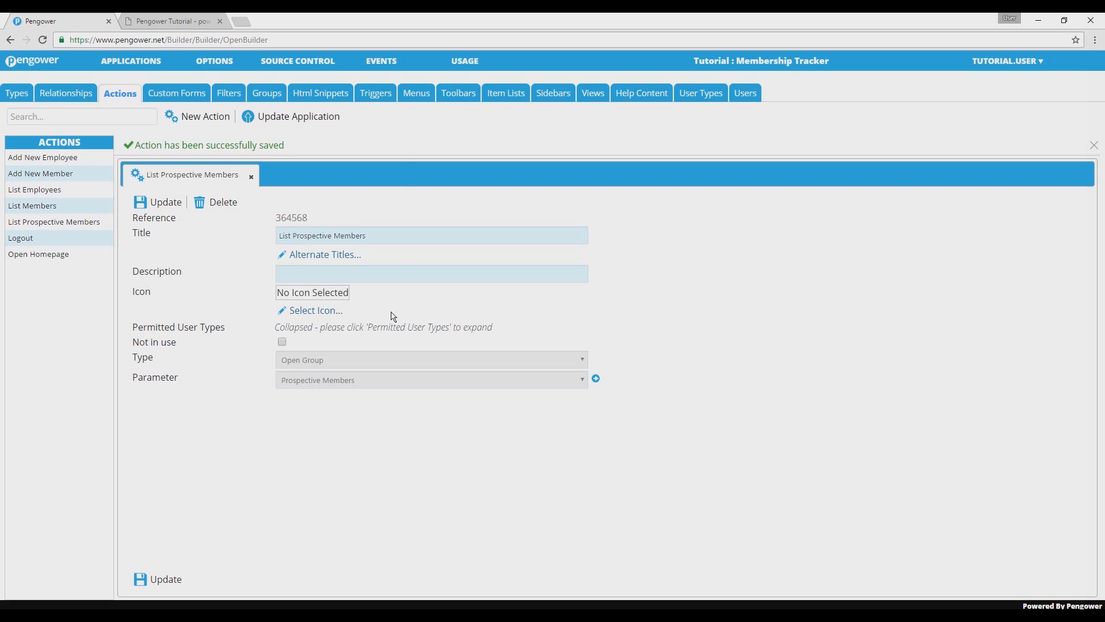
Insert List Prospective Members after List Members in the Administrator Menu layout and save the menu.
click(418, 103)
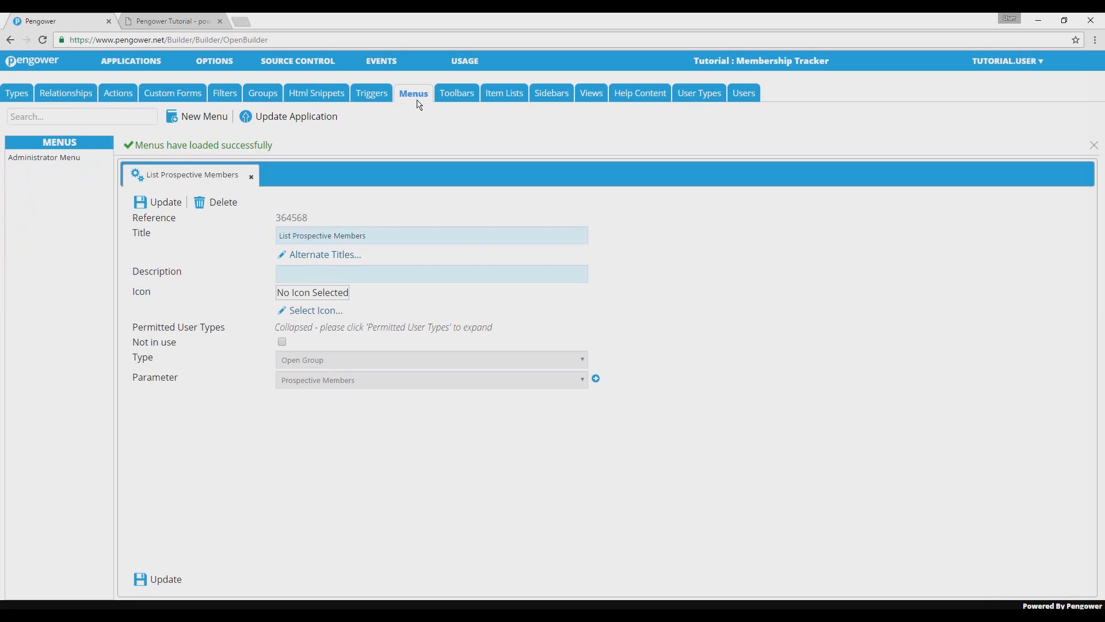
click(76, 162)
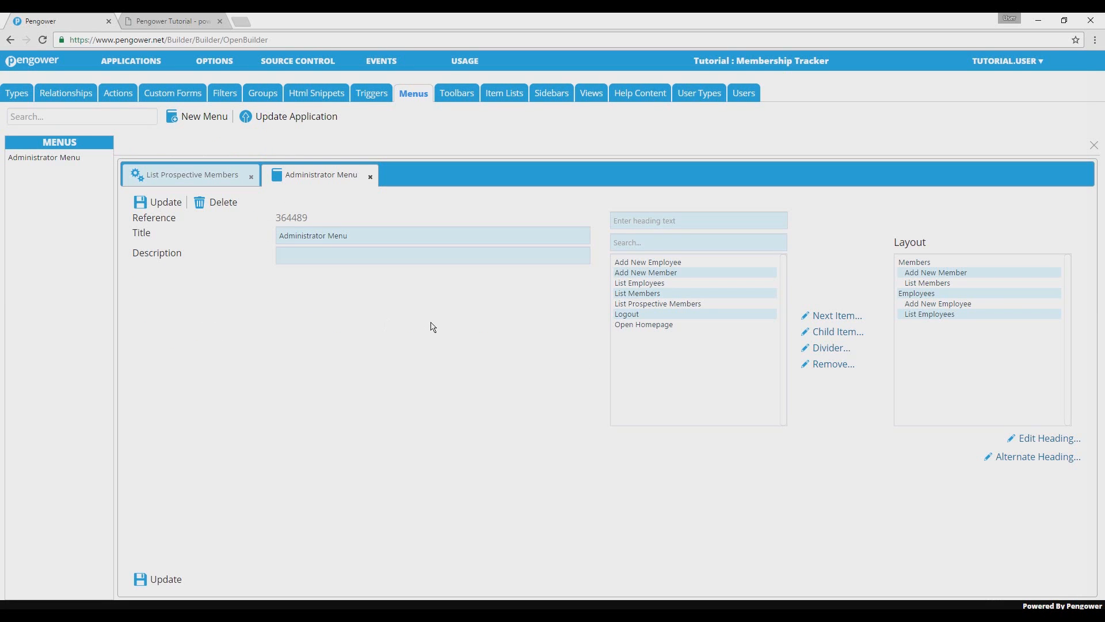
click(638, 304)
click(939, 285)
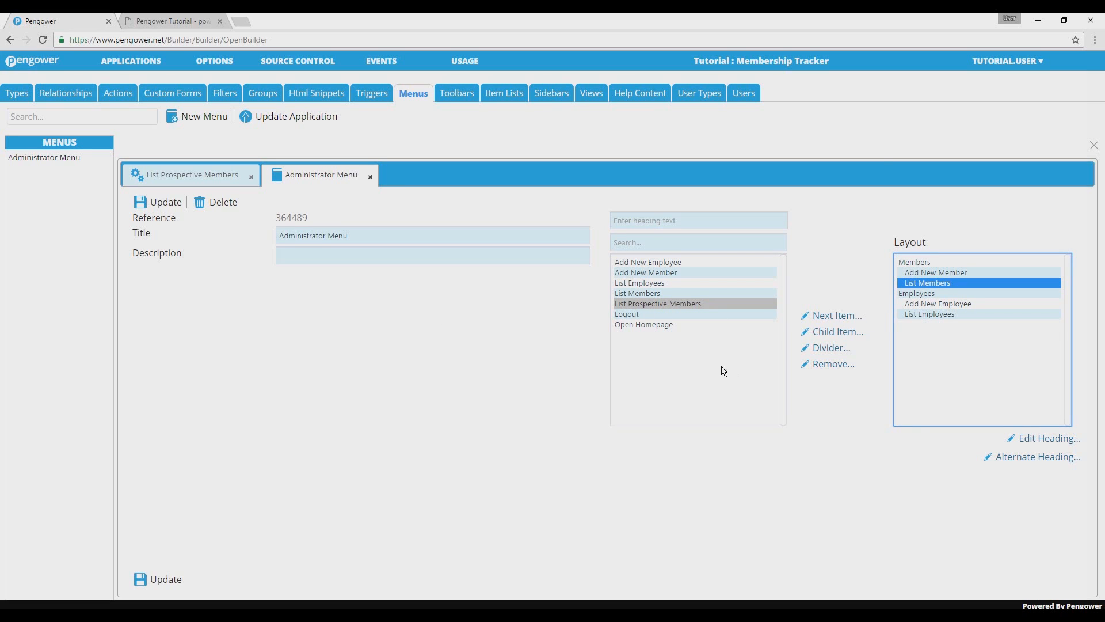
click(850, 318)
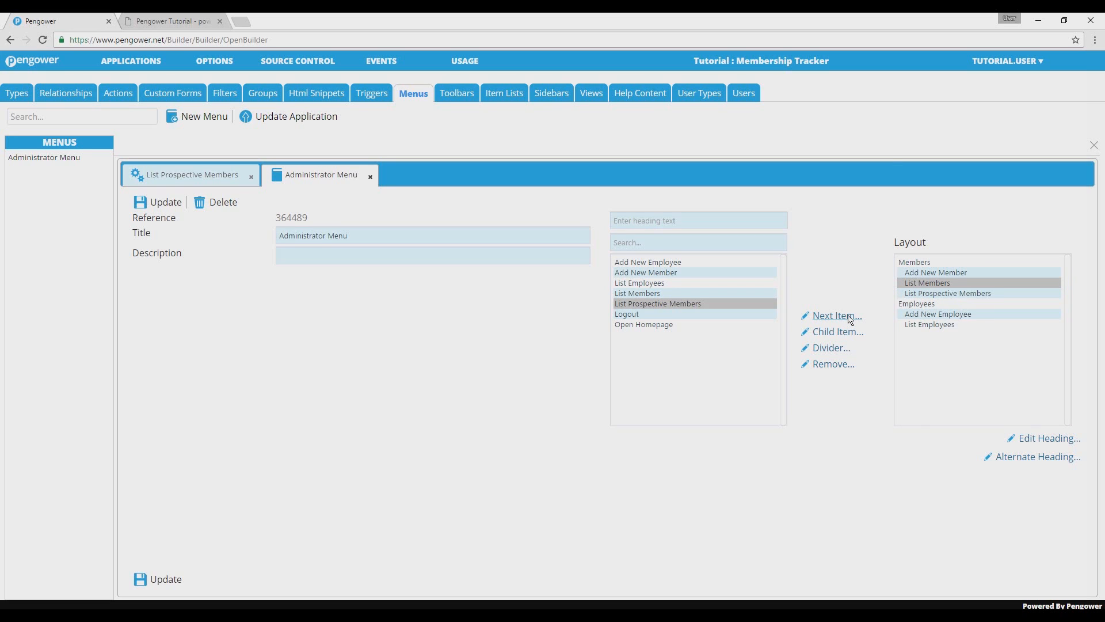
click(171, 577)
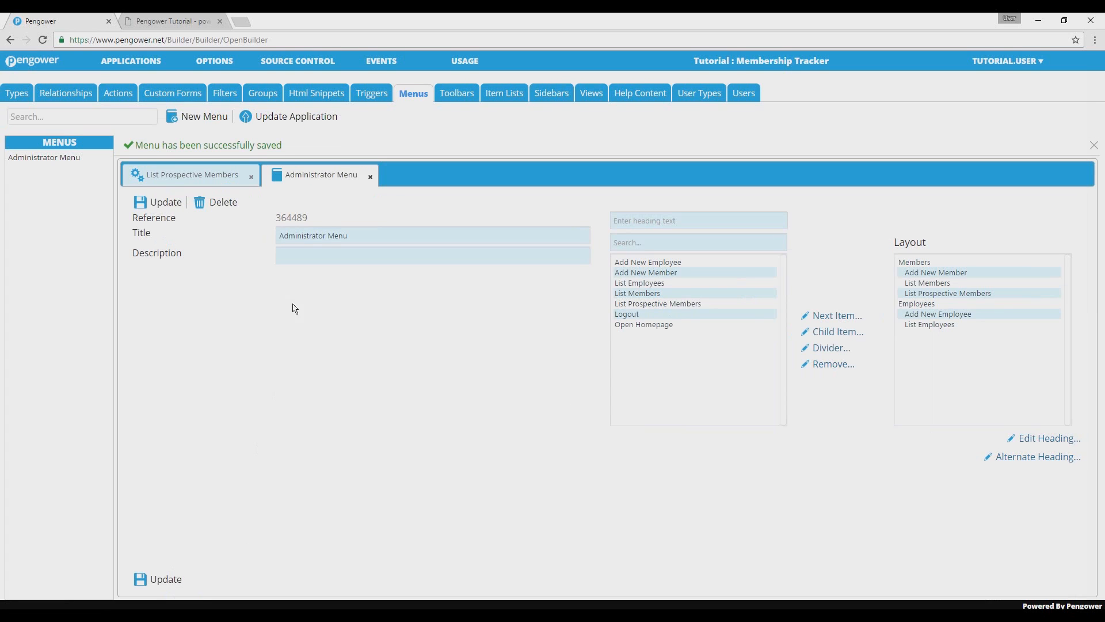
Update the application, then check the homepage and the List Prospective Members action in the running Membership Tracker app.
click(300, 122)
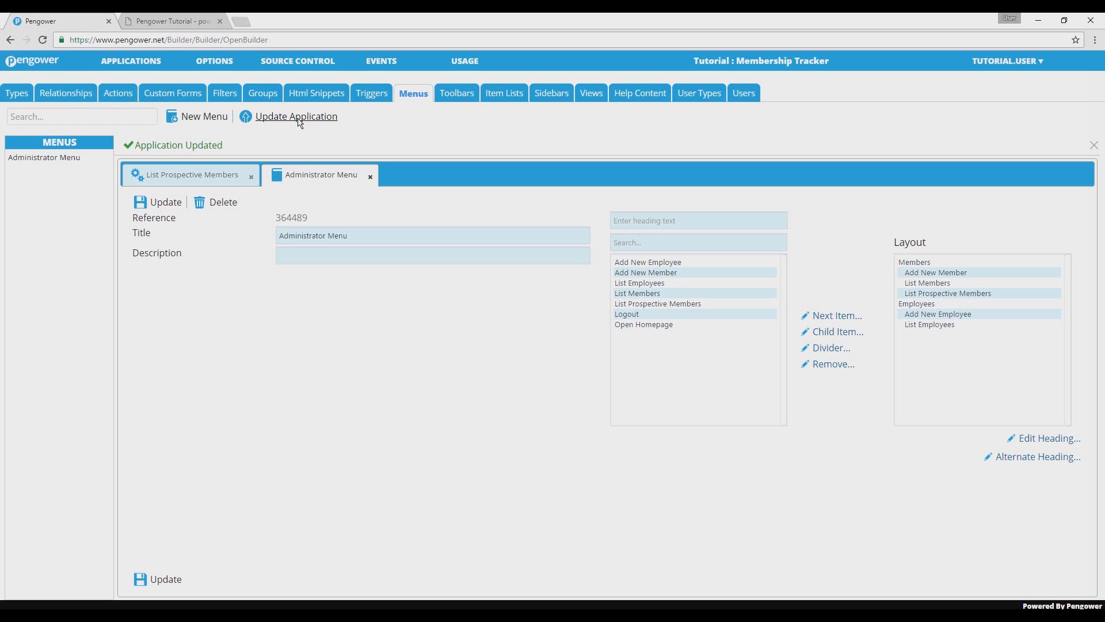
click(174, 19)
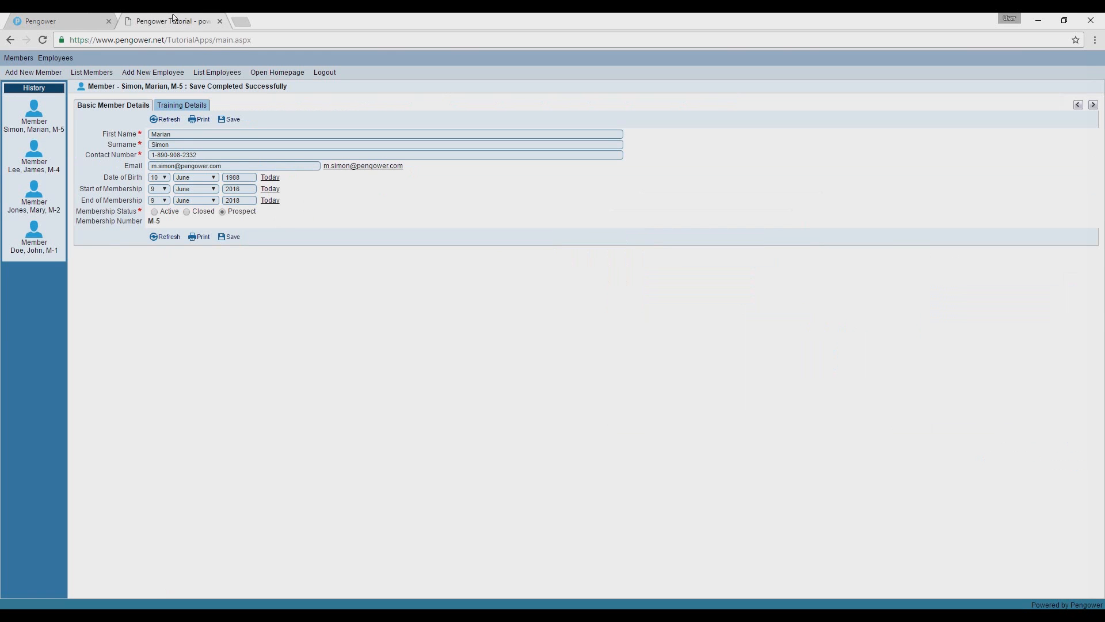
click(267, 77)
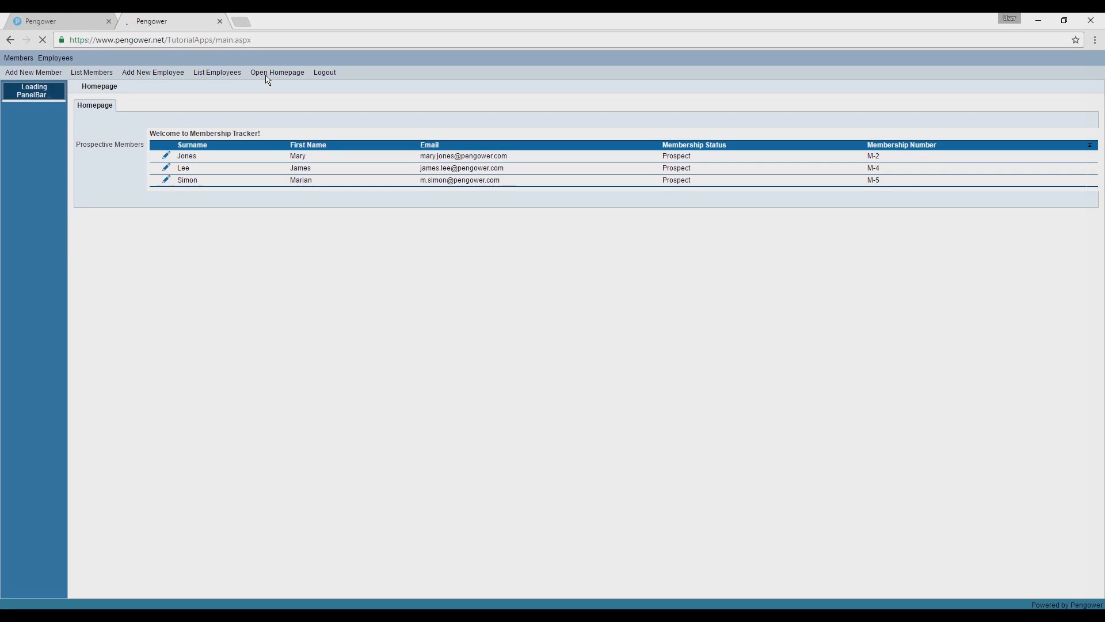
click(28, 60)
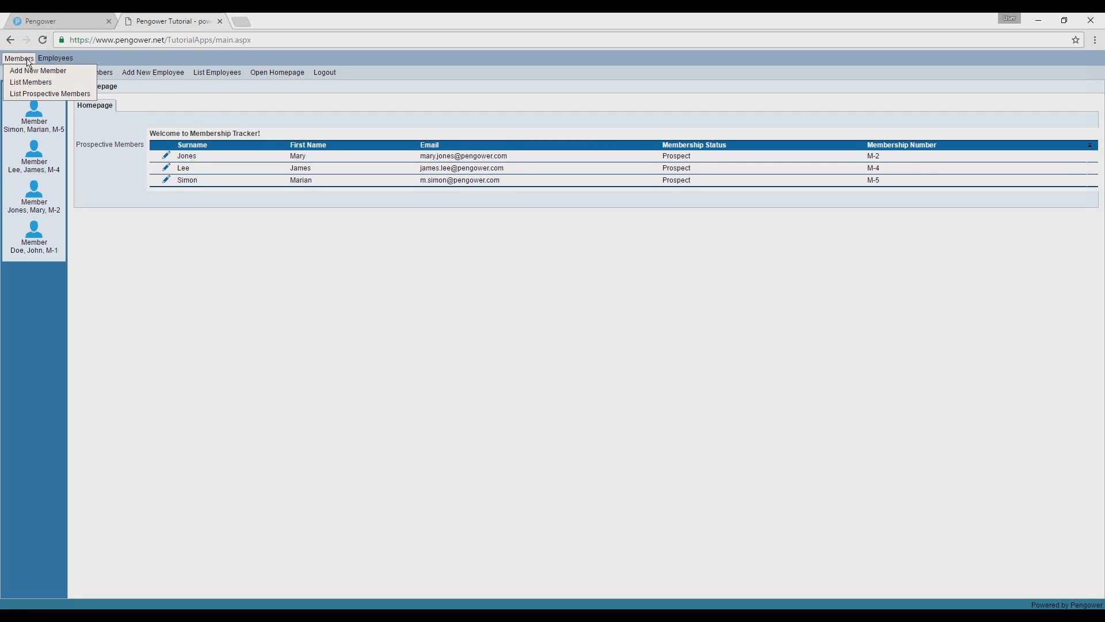
click(40, 94)
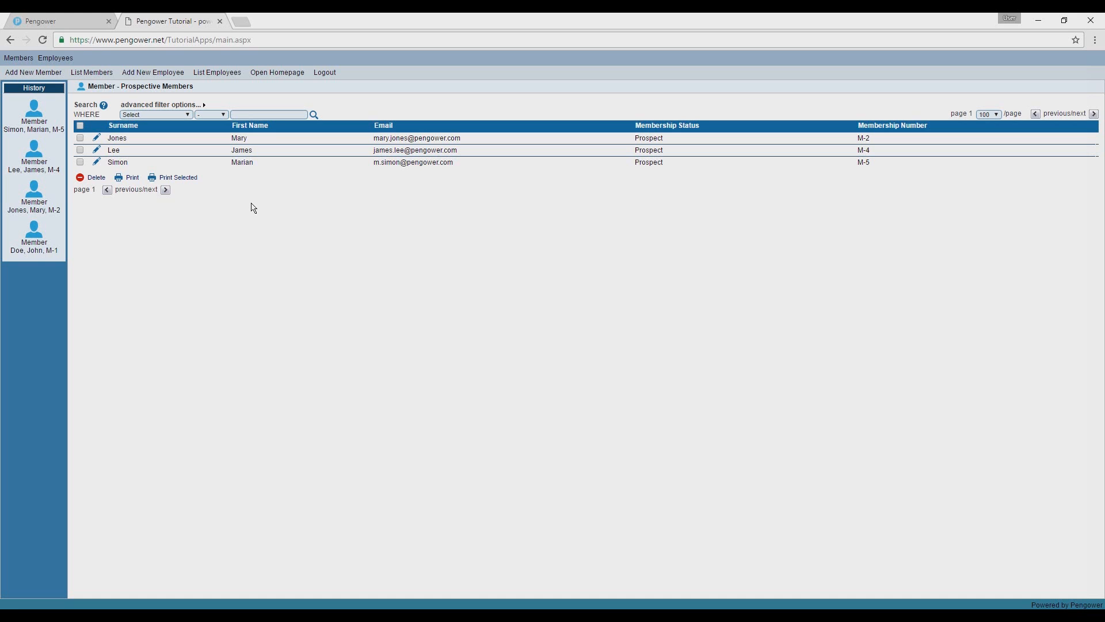
Return to the Pengower builder and start a new group titled Employee Members.
click(91, 21)
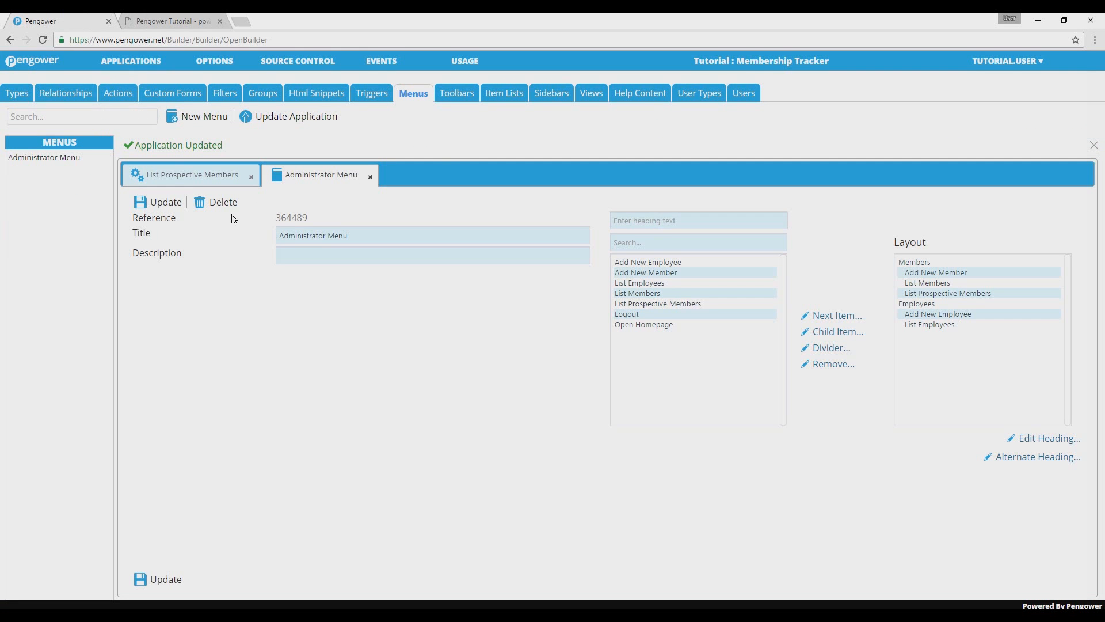
click(261, 99)
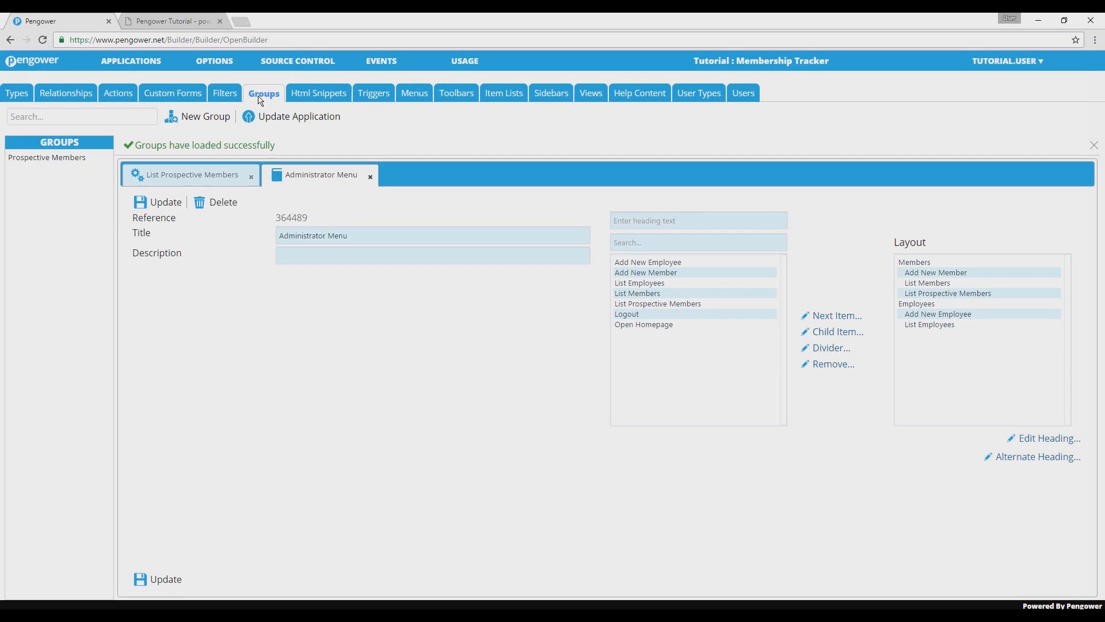
click(218, 123)
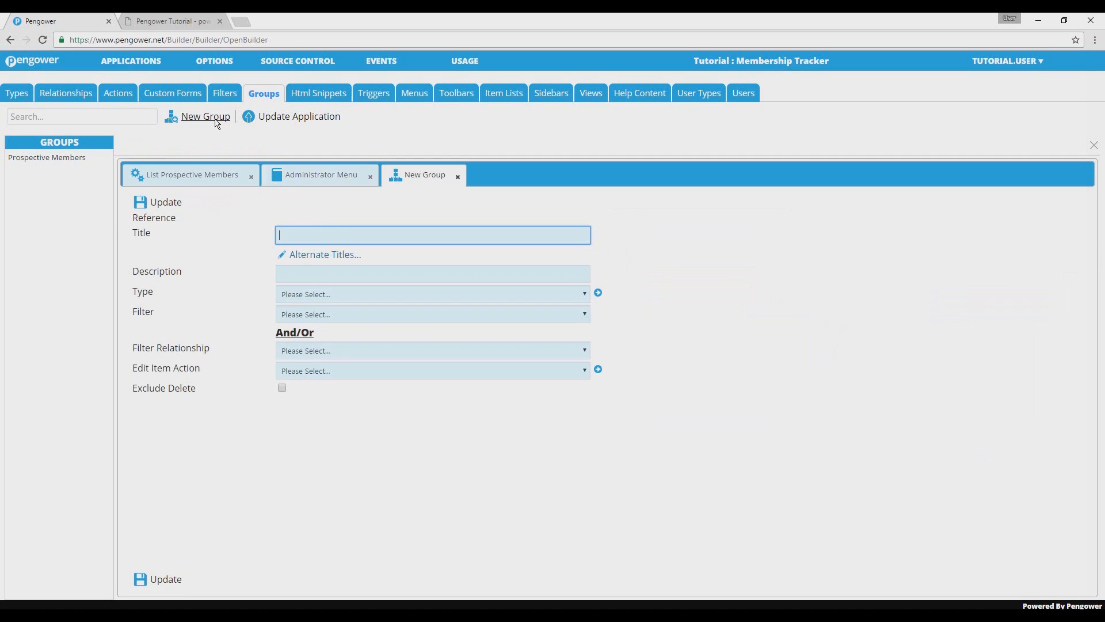
text(Employee Members)
Set the group's type to Member and its filter relationship to Member is personally trained by an Employee, then save the group.
click(322, 294)
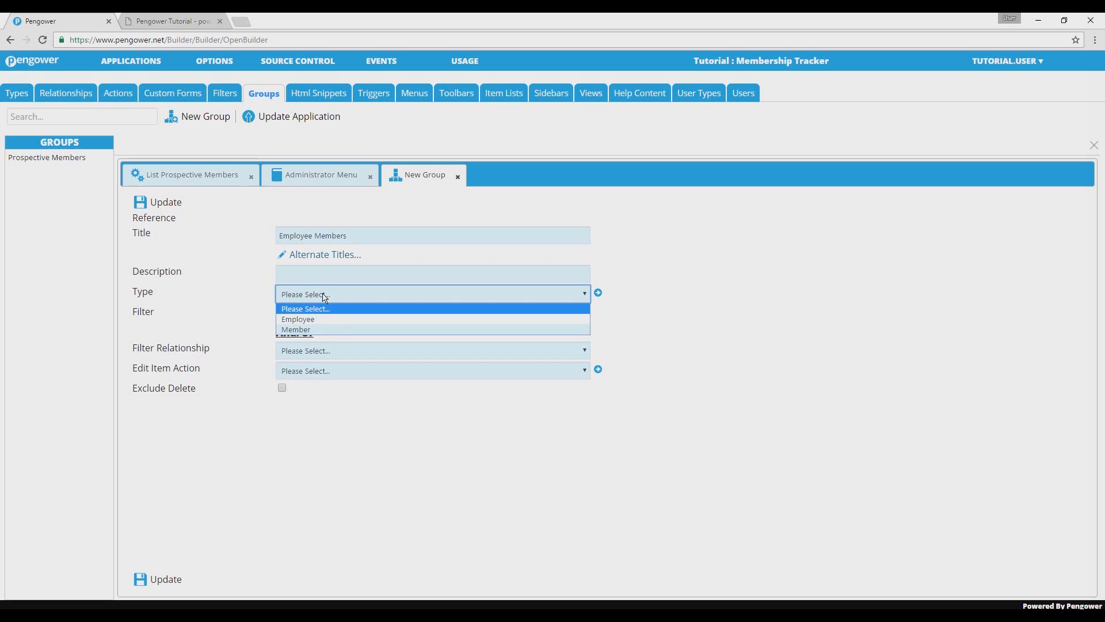
click(318, 330)
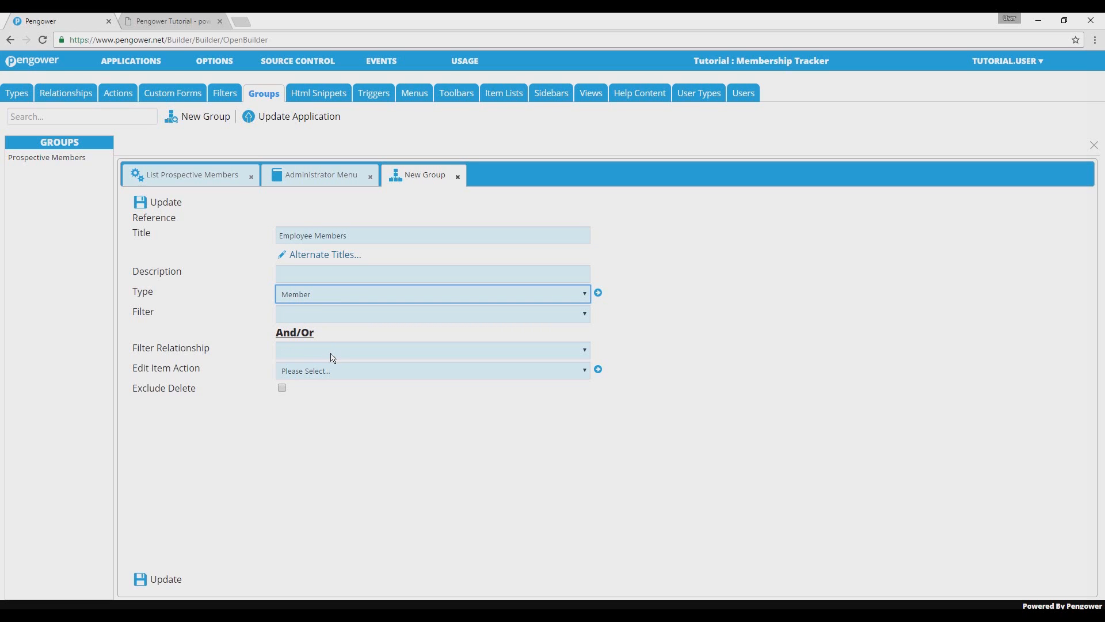
click(333, 351)
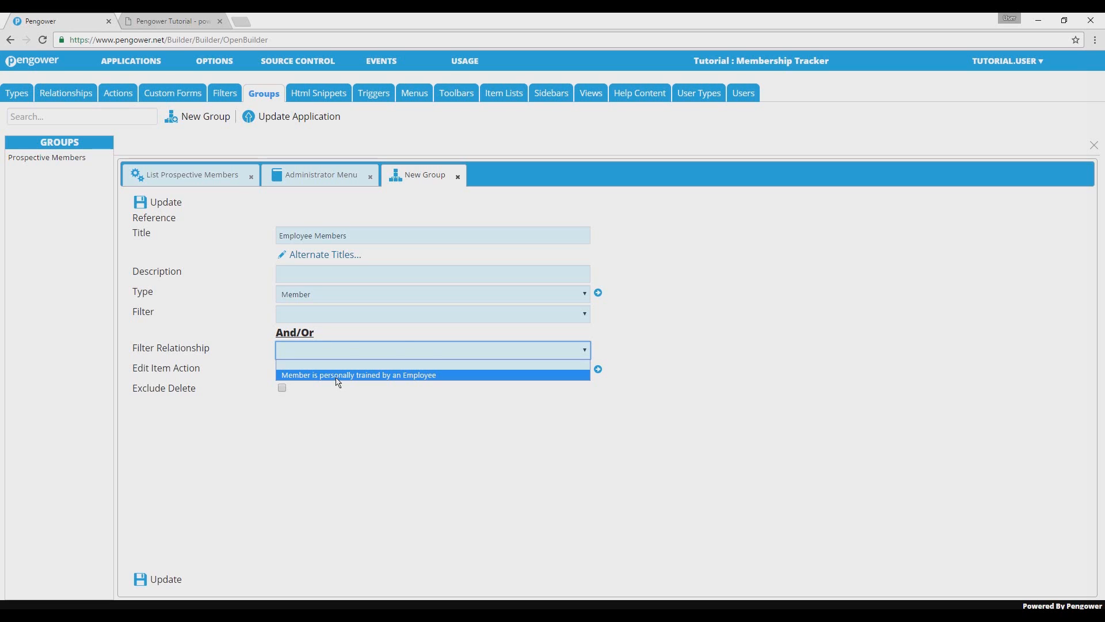
click(338, 375)
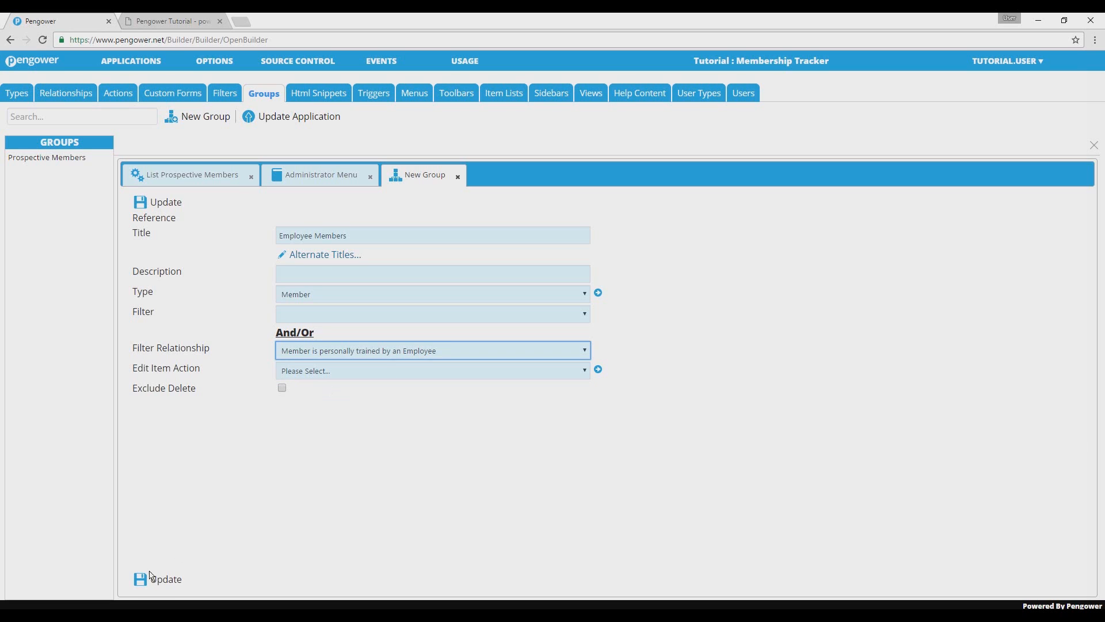
click(166, 581)
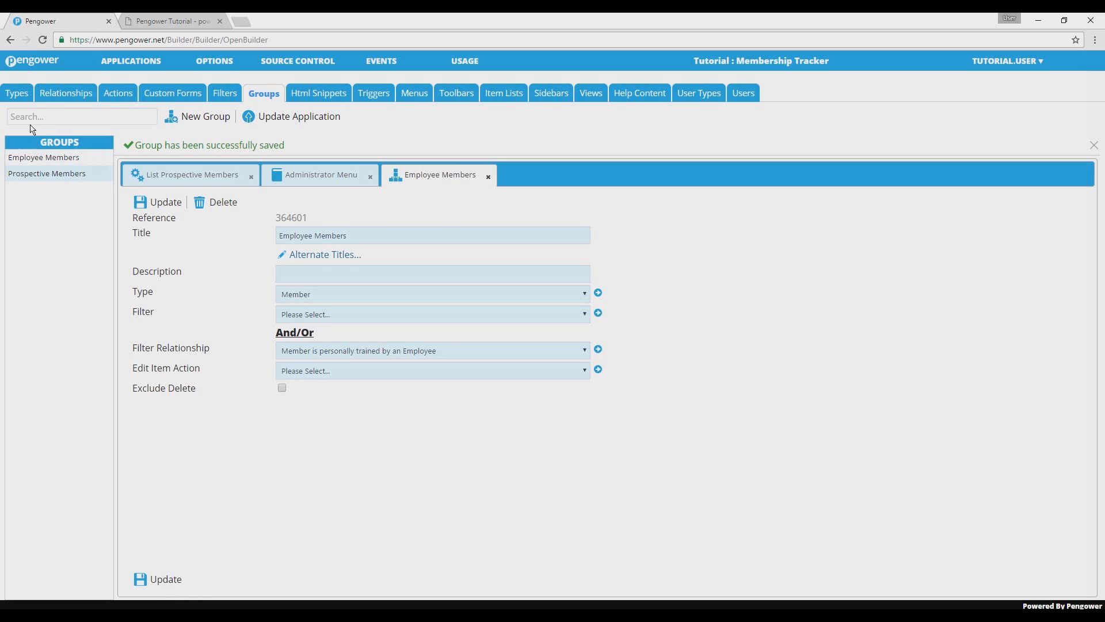
Add a GROUP element titled My Members to the Employee type's Personal Training Details section and save it.
click(13, 94)
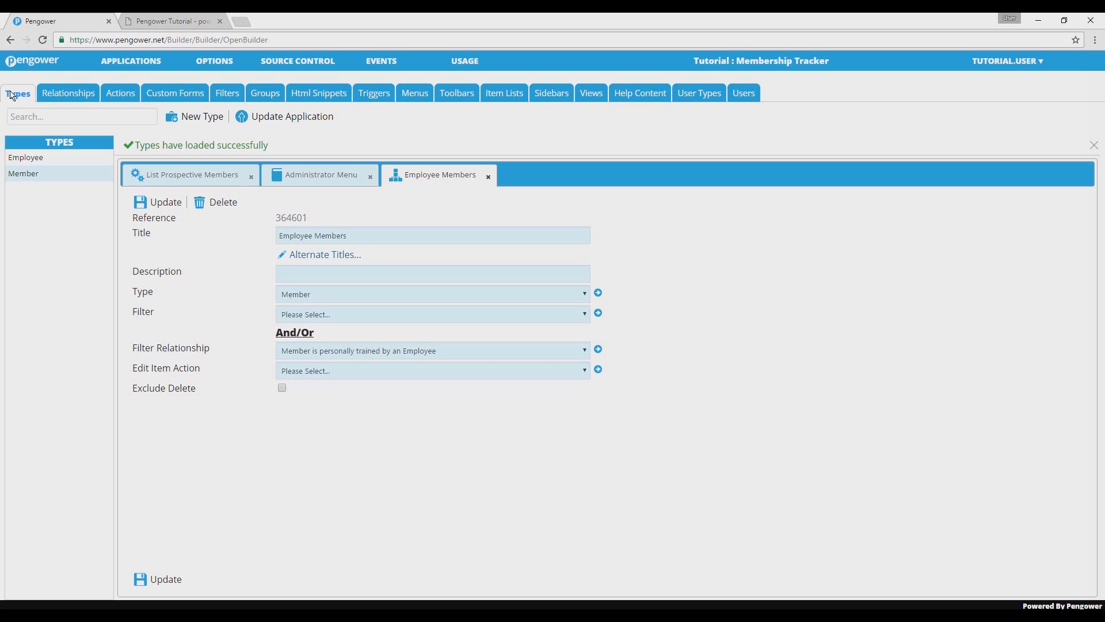
click(36, 161)
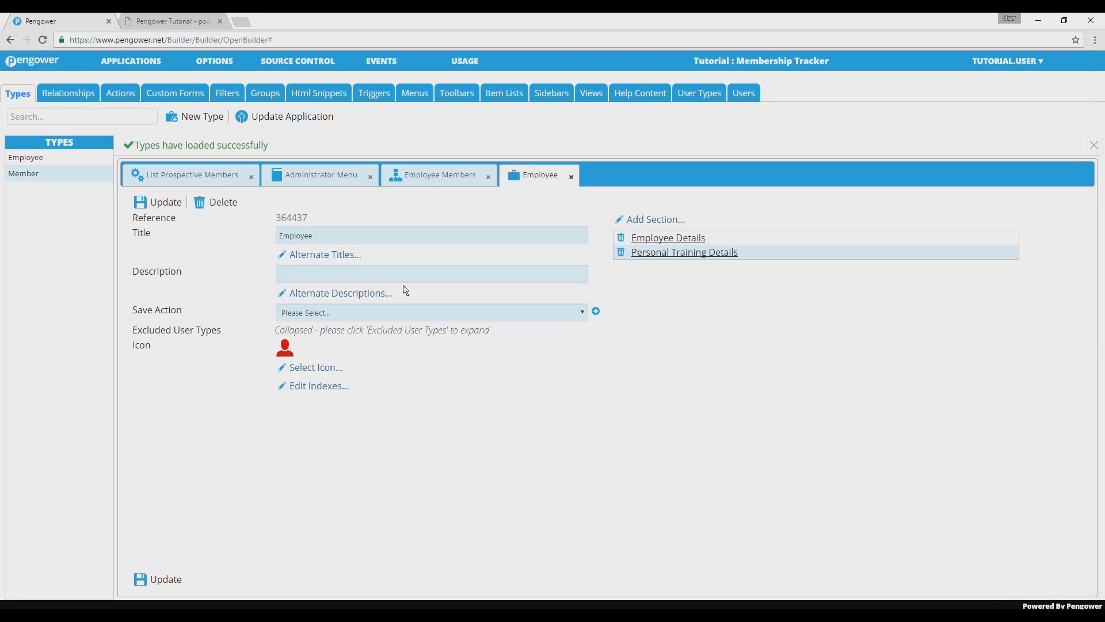
click(665, 254)
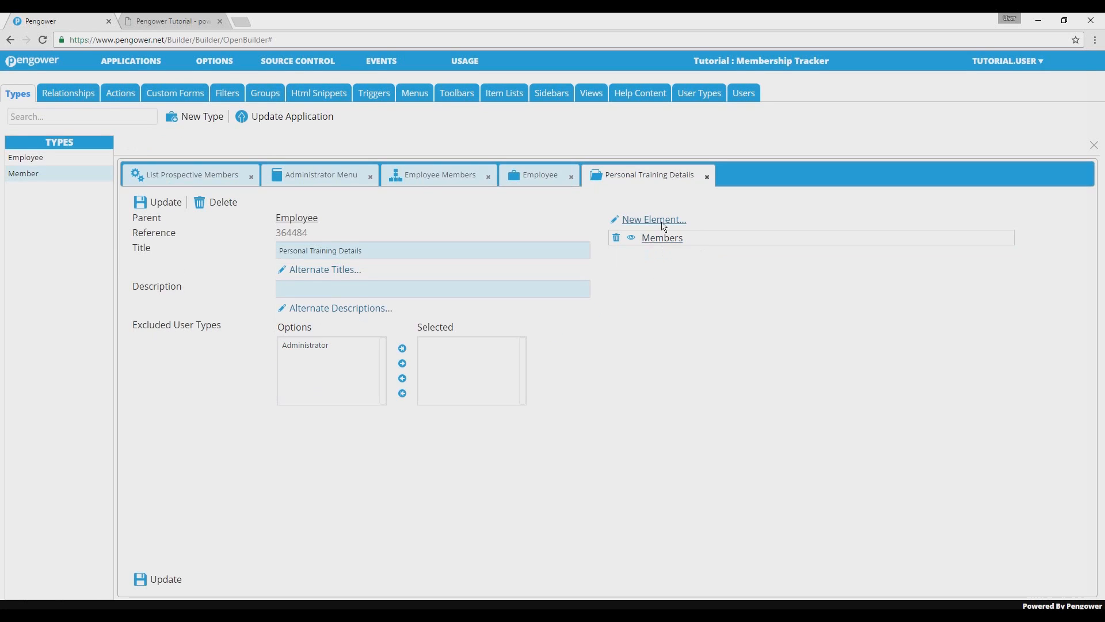
click(665, 223)
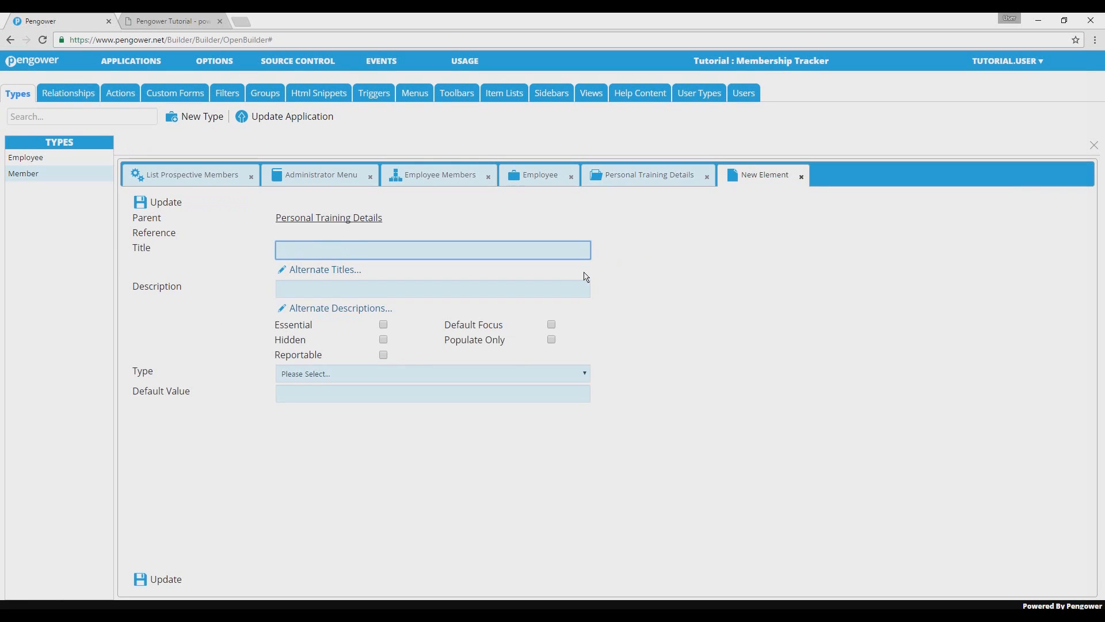
text(My Members)
click(436, 374)
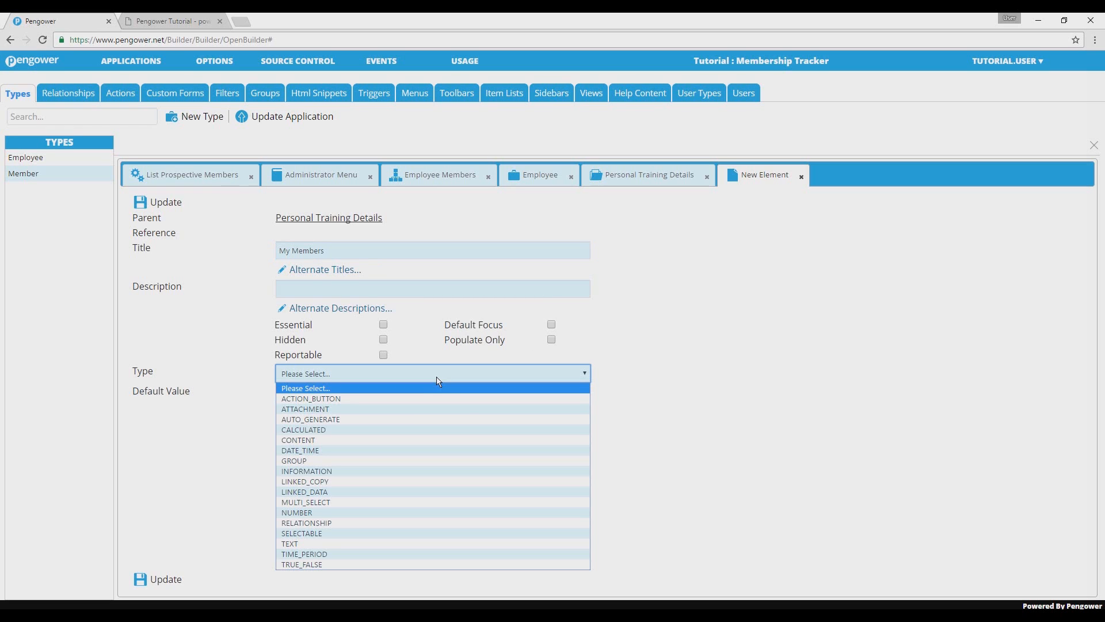
click(398, 462)
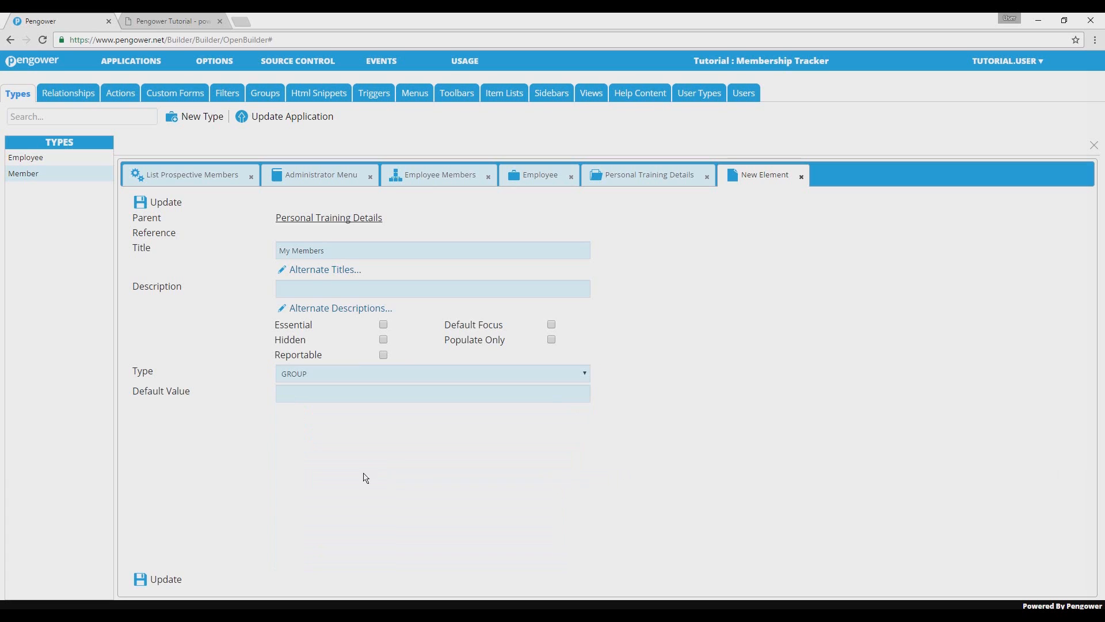
click(164, 587)
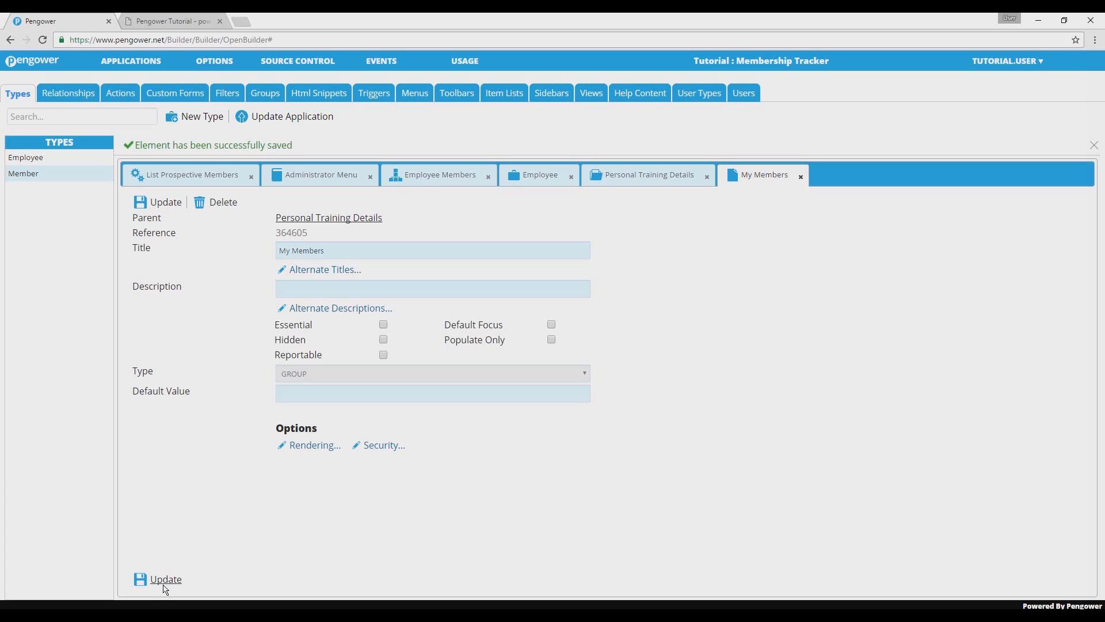
Set the My Members element's rendering to Standard with the Employee Members group and Include Edit enabled, then save the element.
click(308, 446)
click(512, 267)
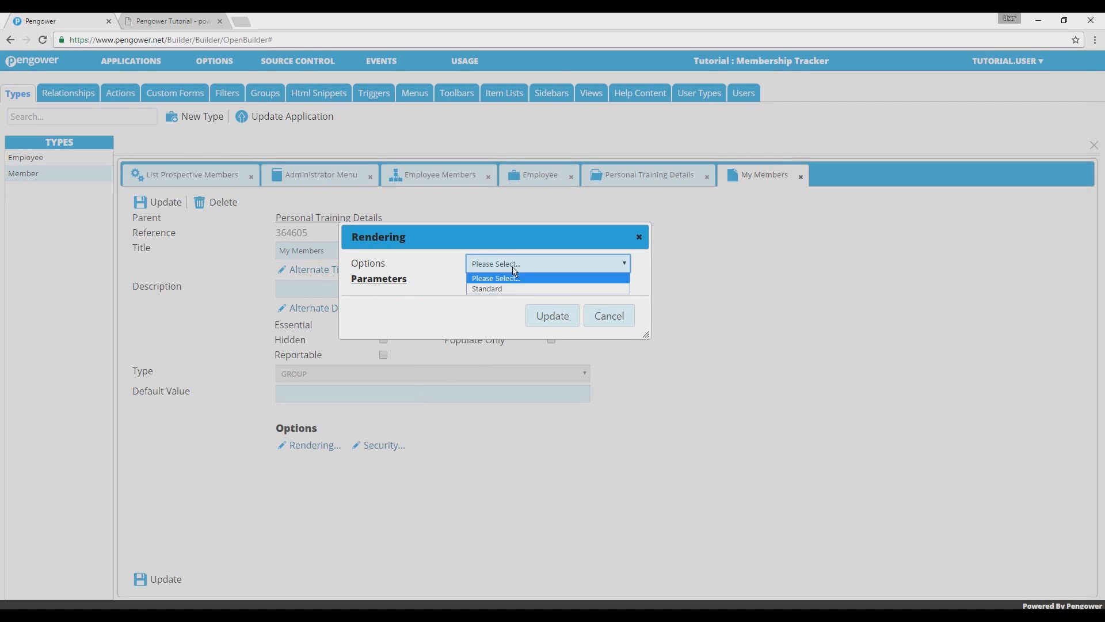
click(508, 289)
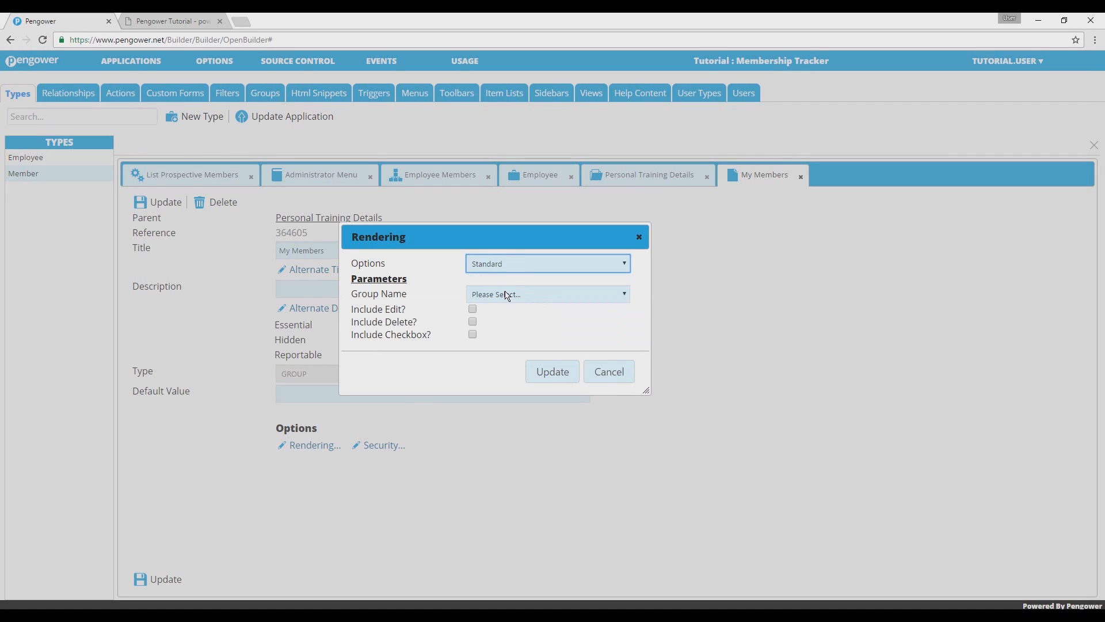
click(507, 297)
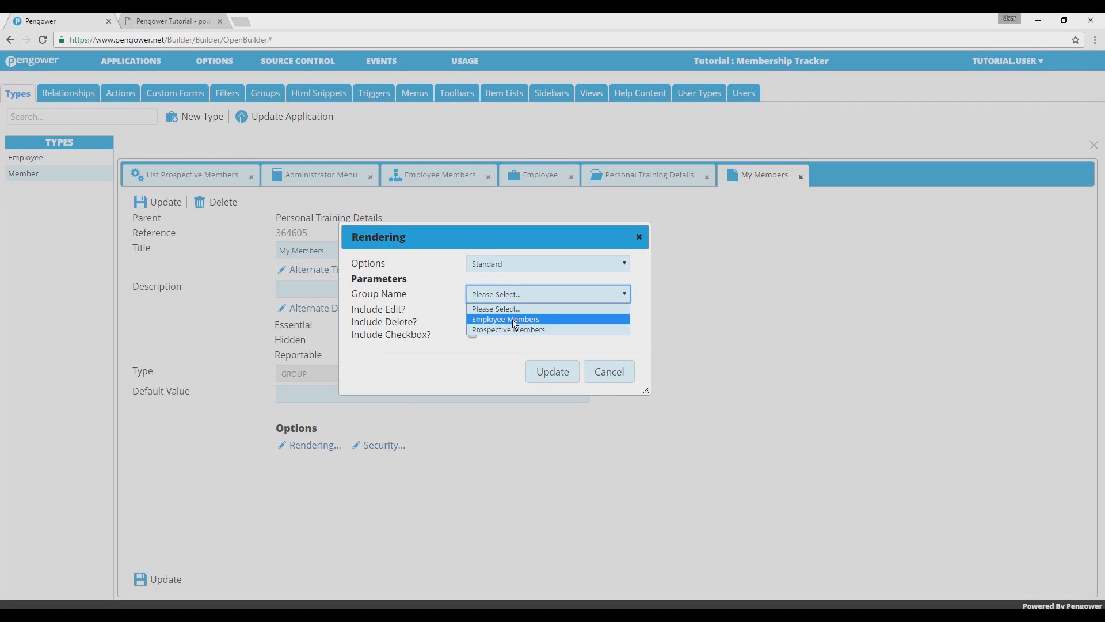
click(512, 320)
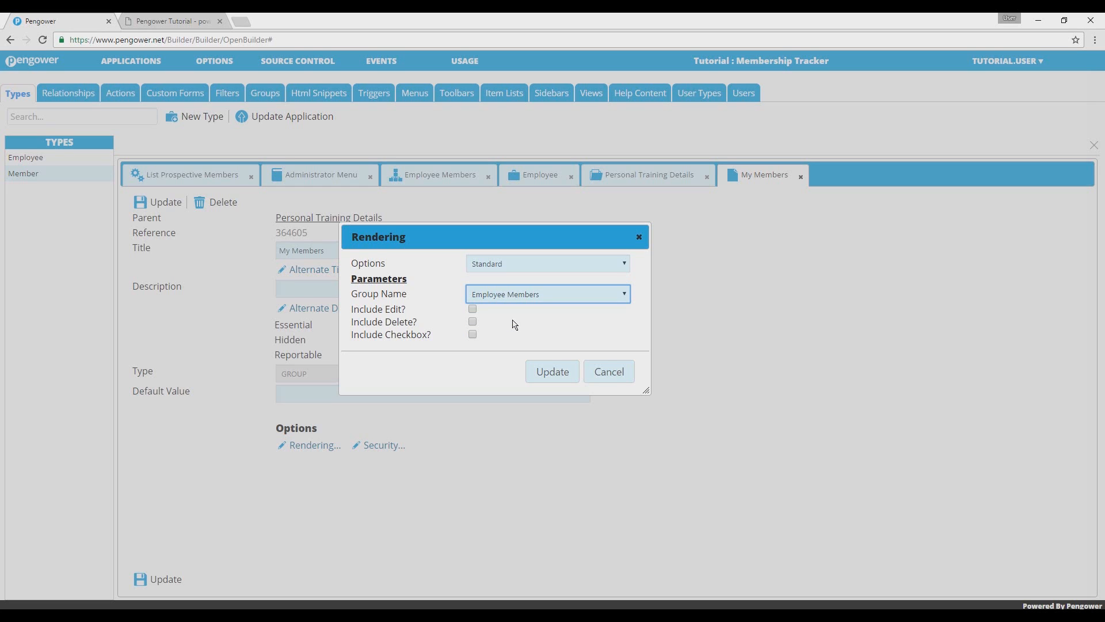
click(473, 310)
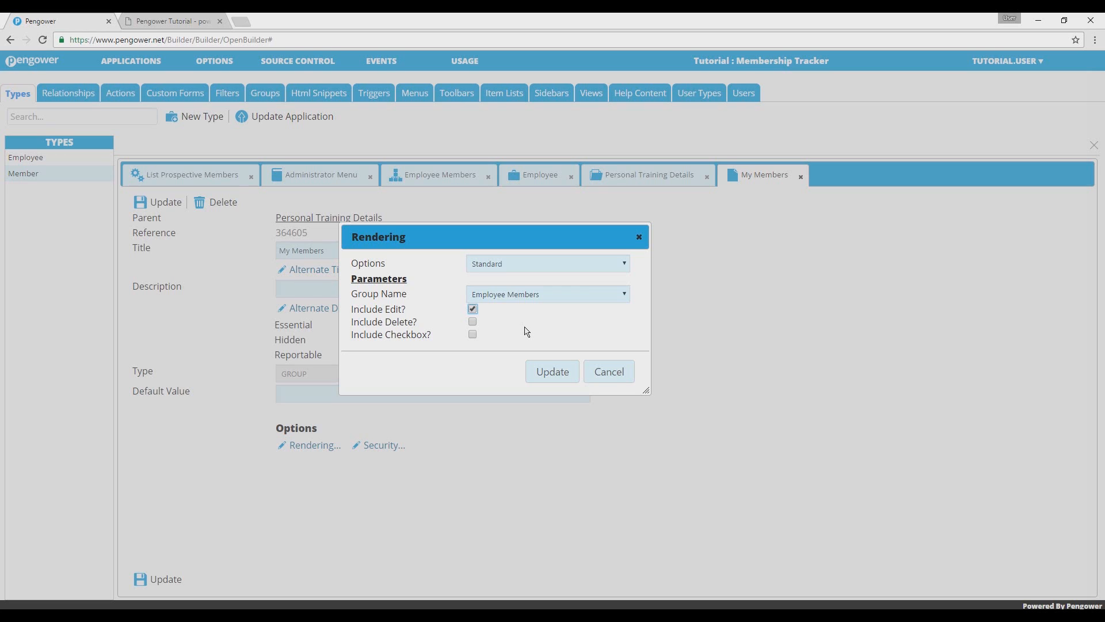
click(551, 371)
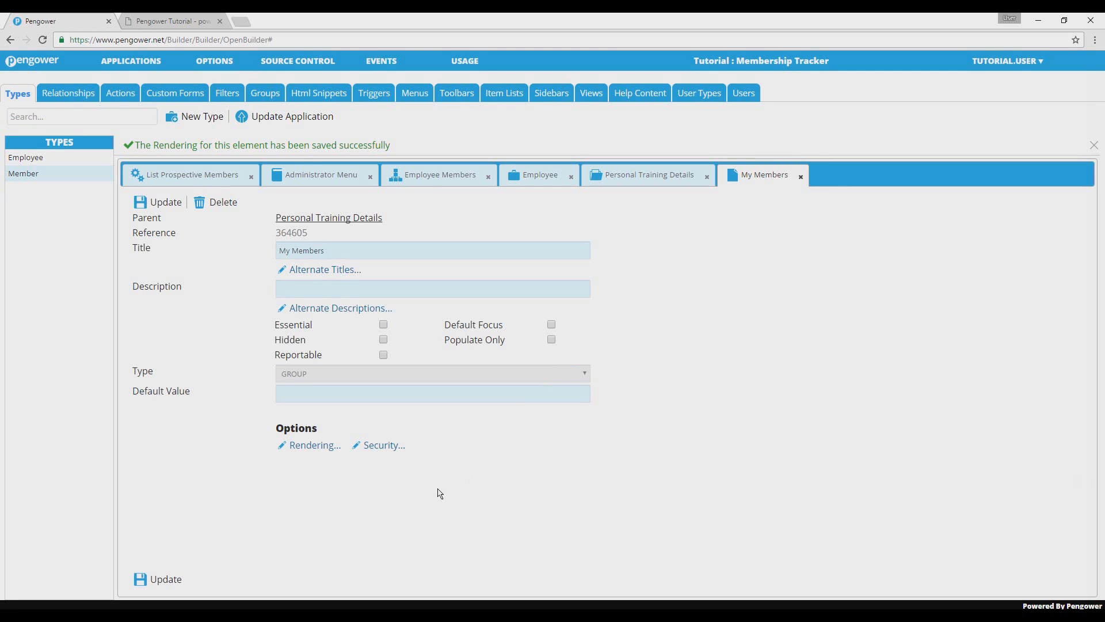
click(180, 581)
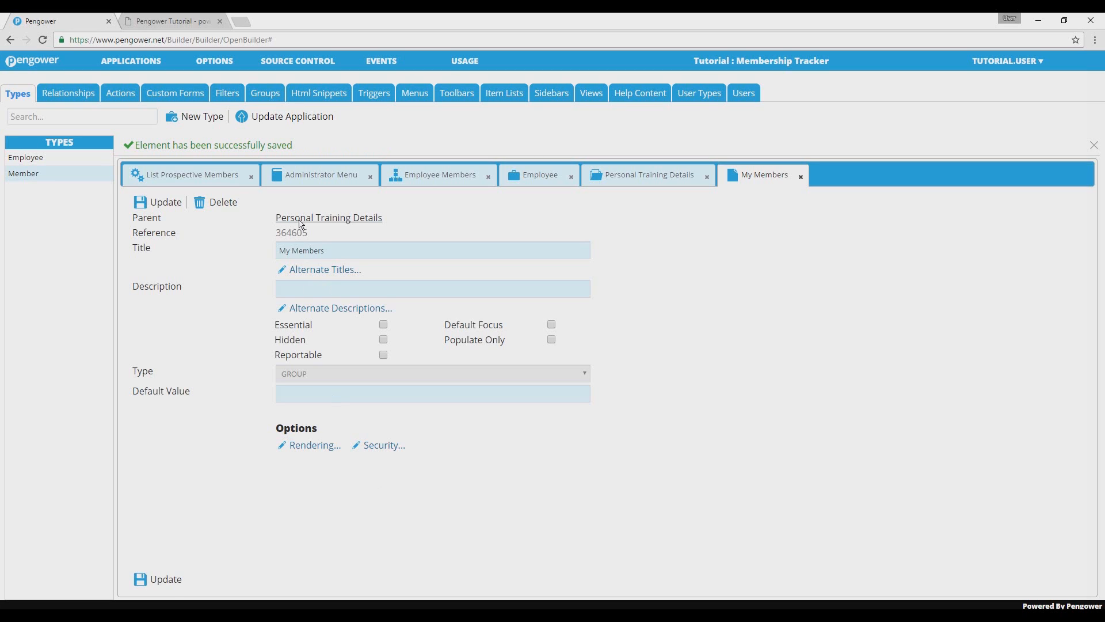
Update the application, then check an employee's Personal Training Details in the running Membership Tracker app.
click(303, 125)
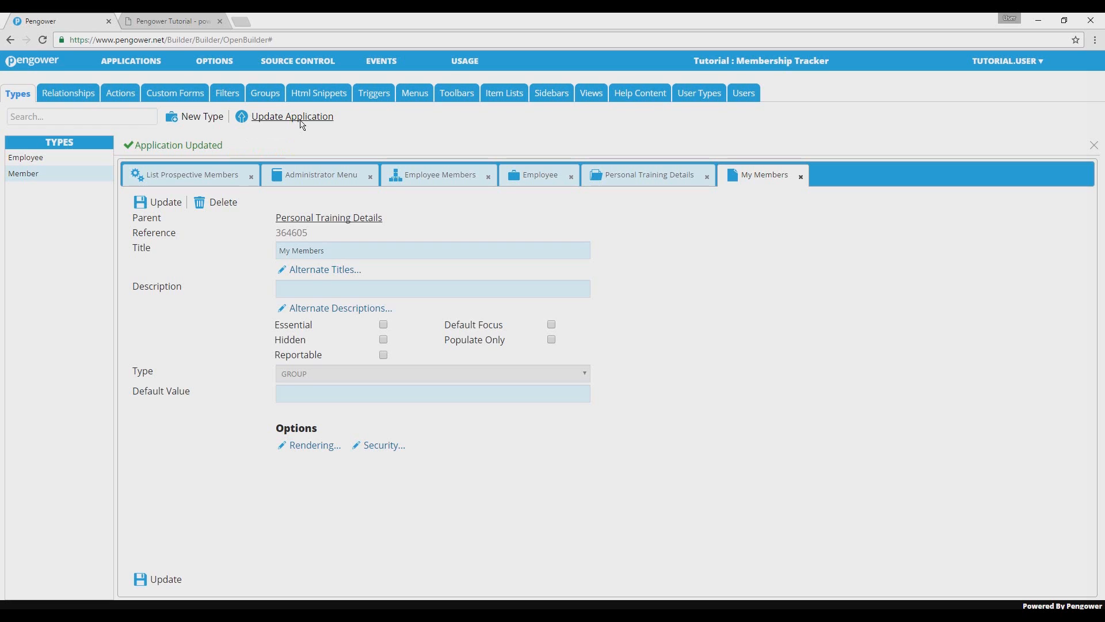
click(168, 19)
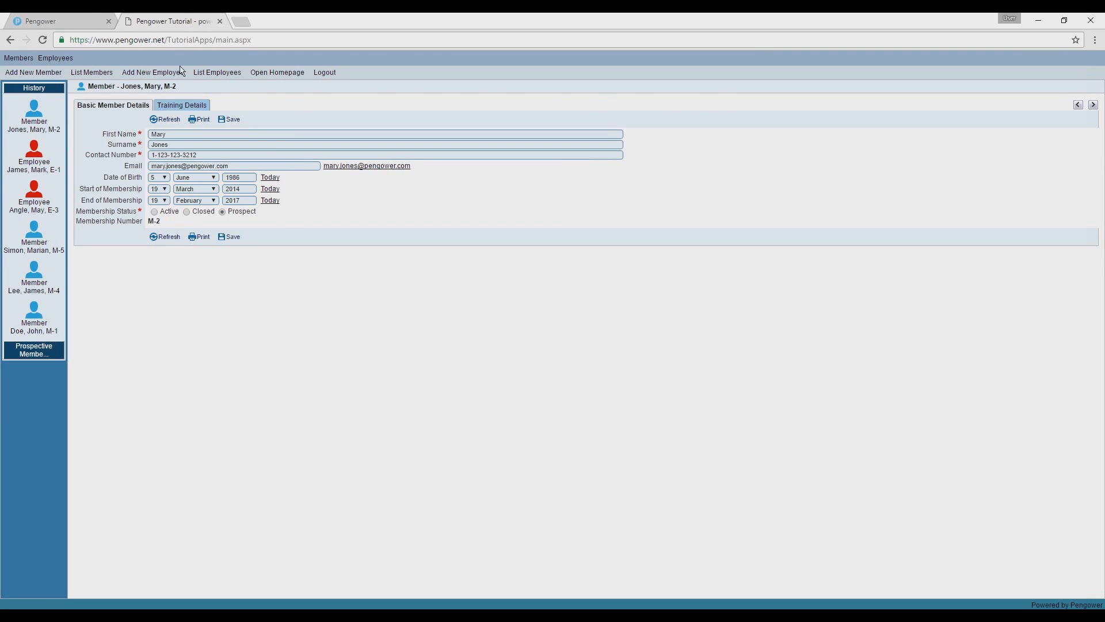
click(47, 170)
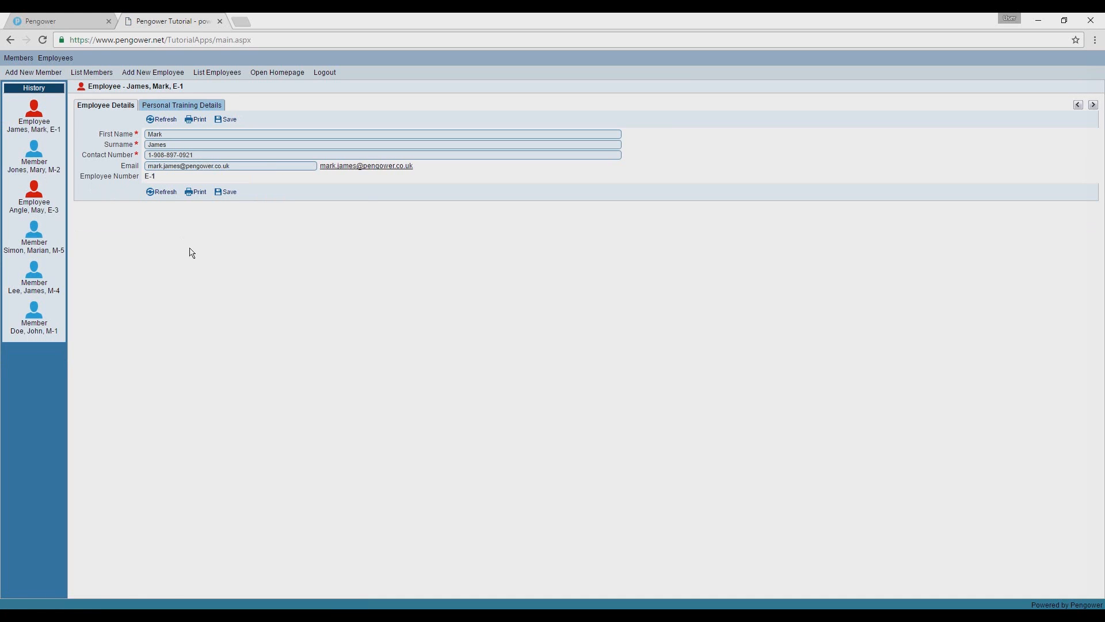
click(174, 109)
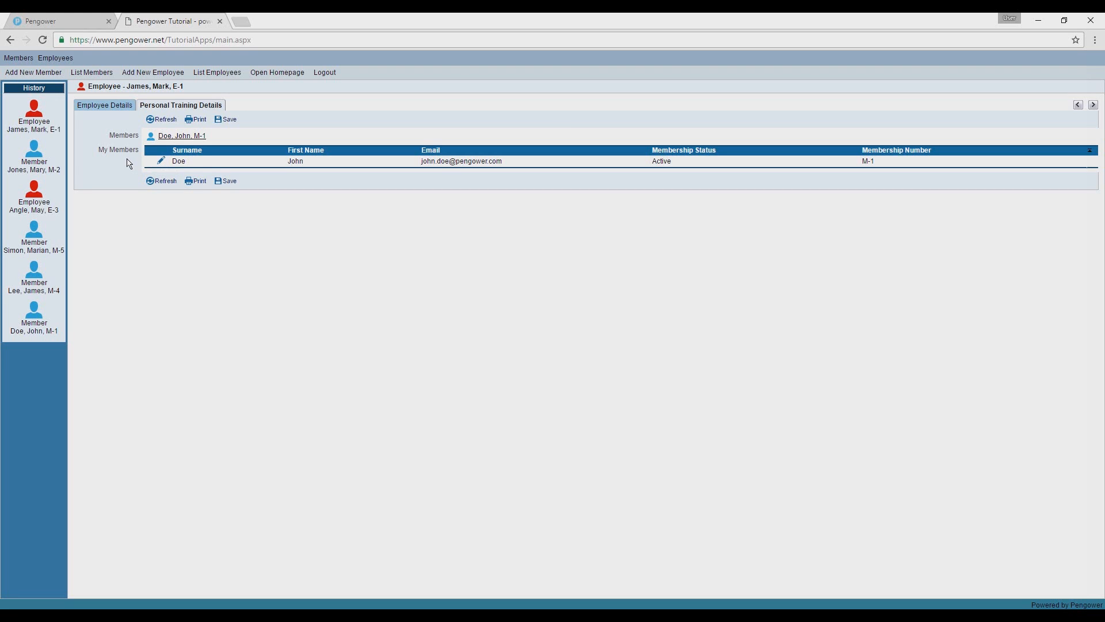
drag(140, 136, 110, 139)
click(106, 169)
Back in the Pengower builder, save the Members element of Employee's Personal Training Details section as Hidden and update the application.
click(64, 20)
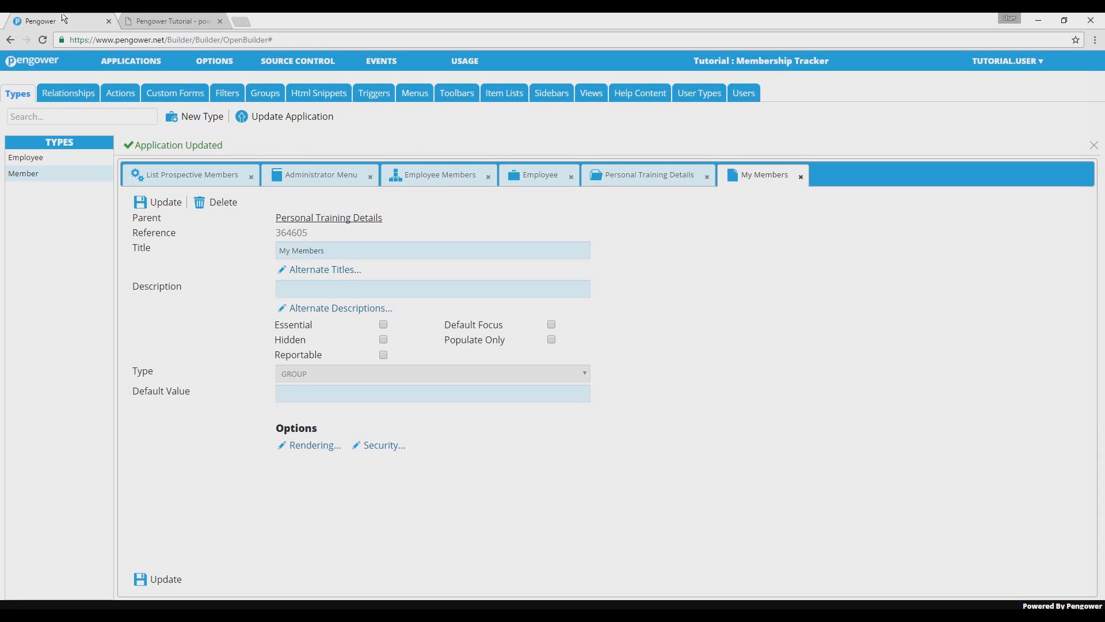
click(545, 179)
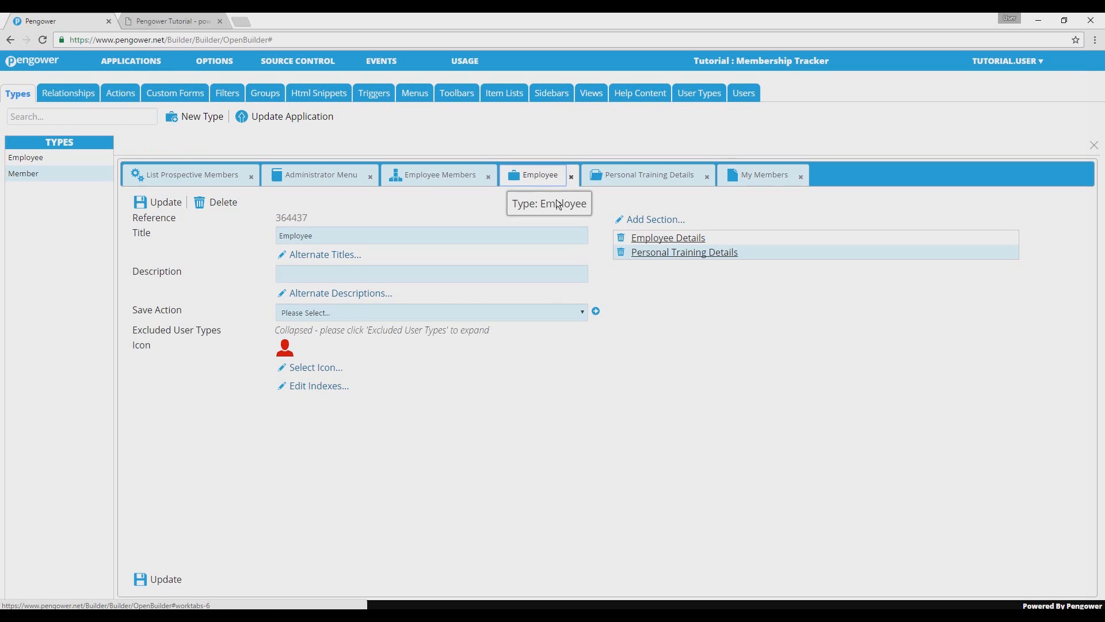
click(621, 183)
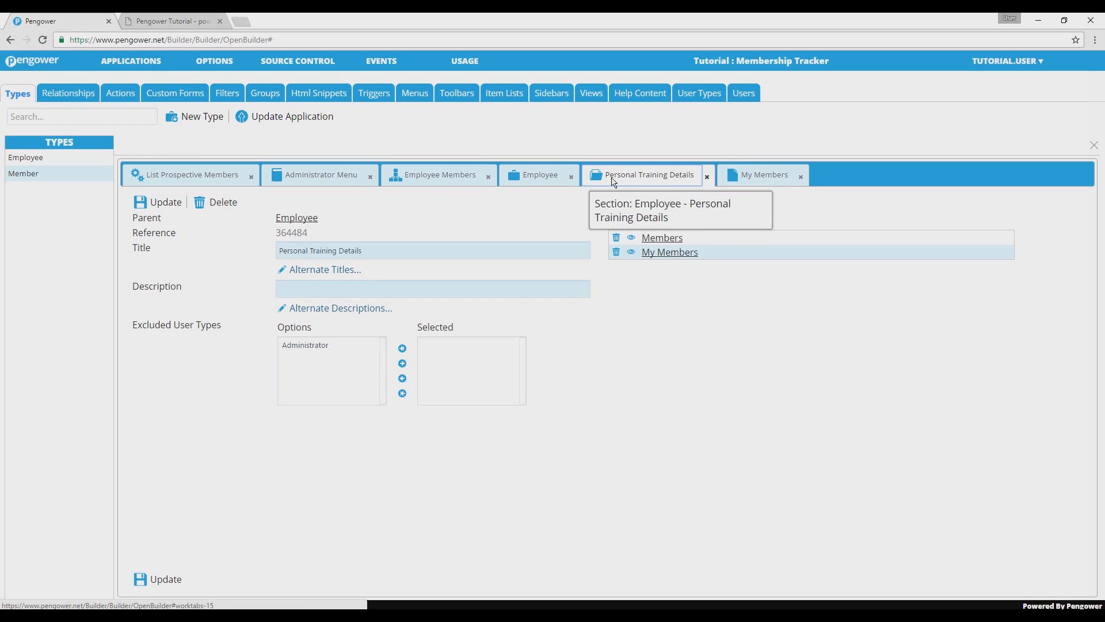
click(539, 179)
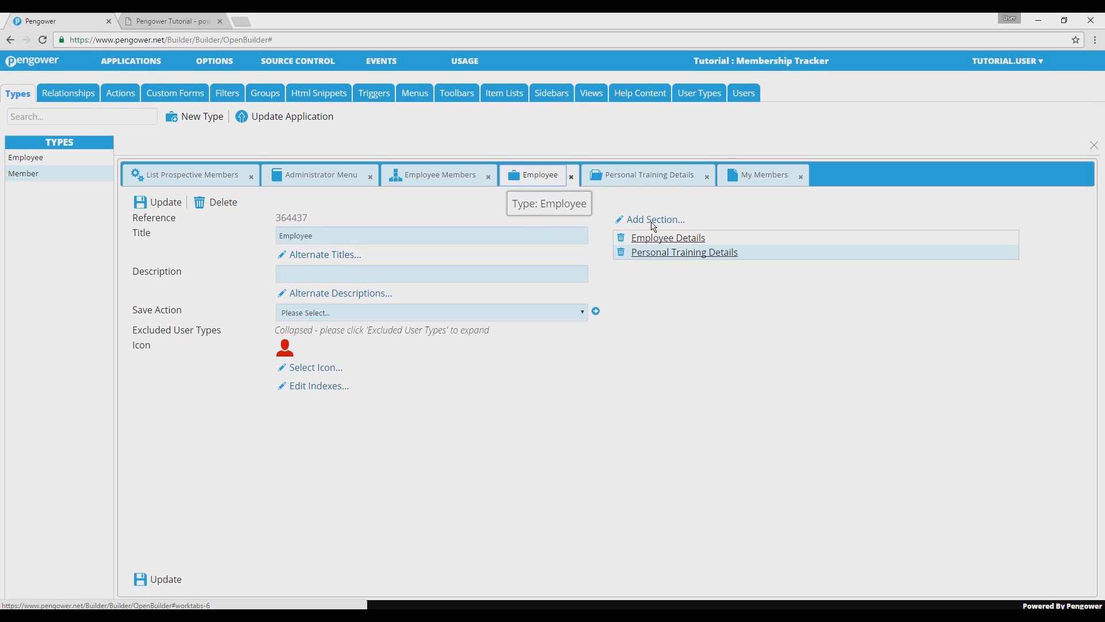
click(669, 252)
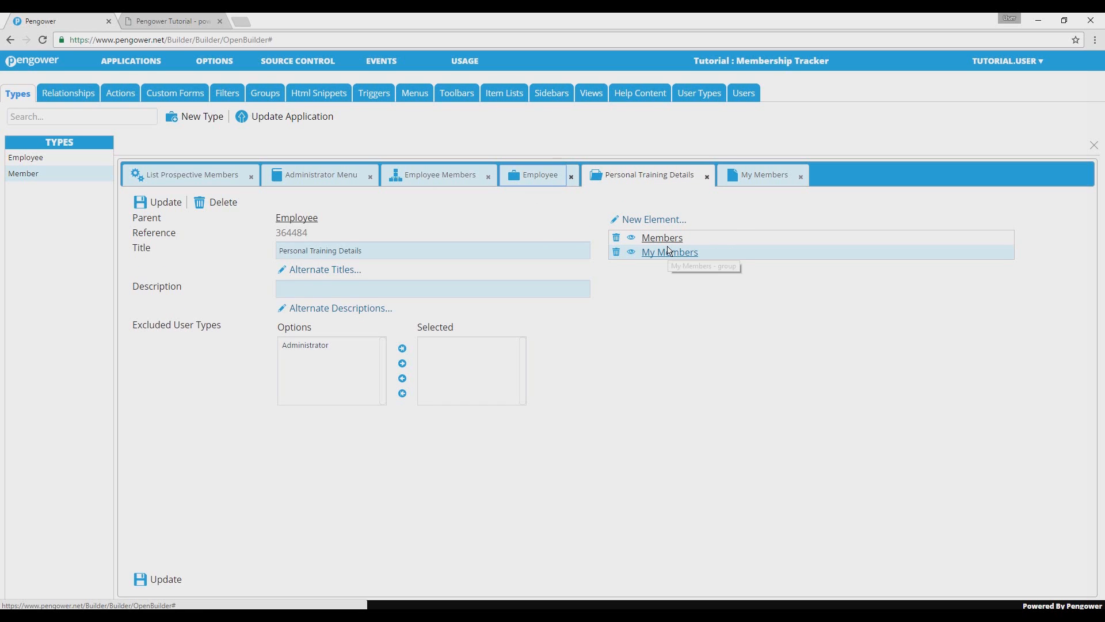
click(670, 240)
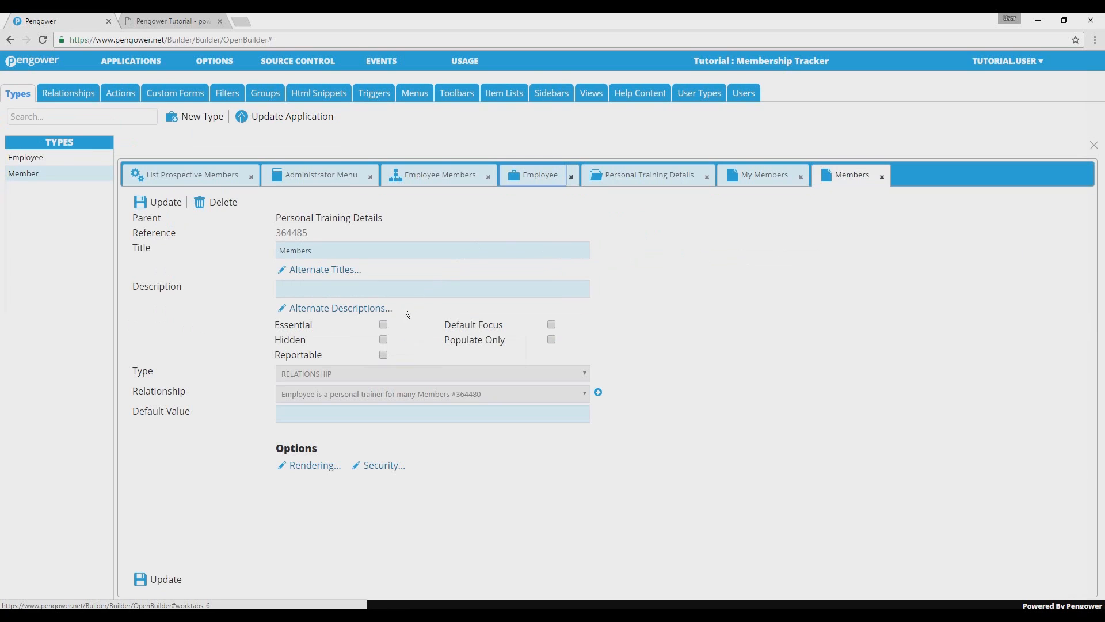
click(385, 340)
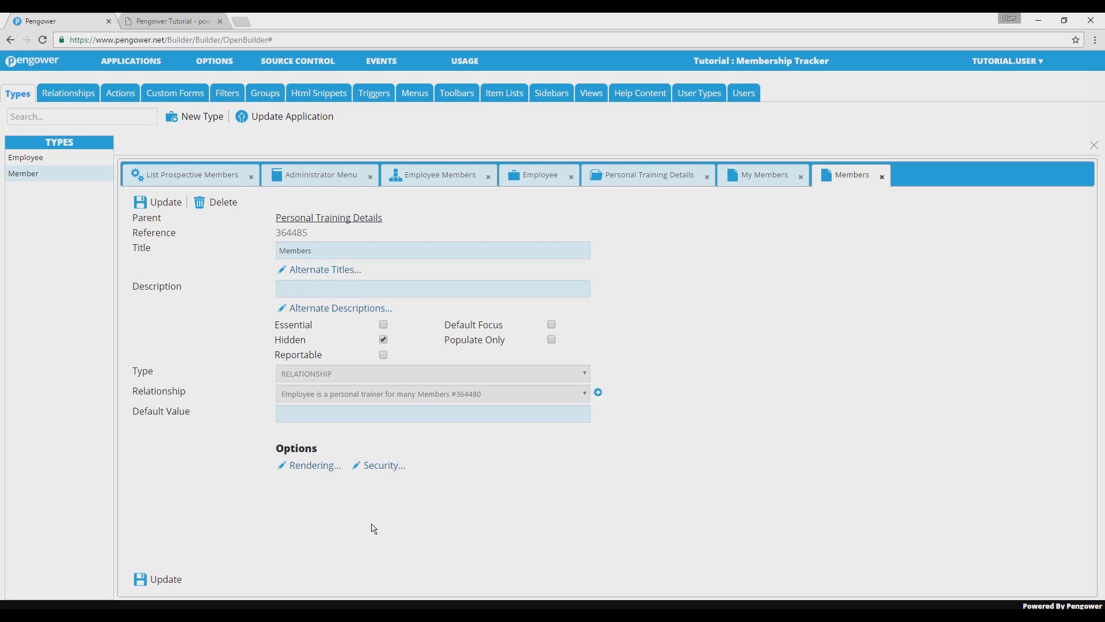
click(166, 579)
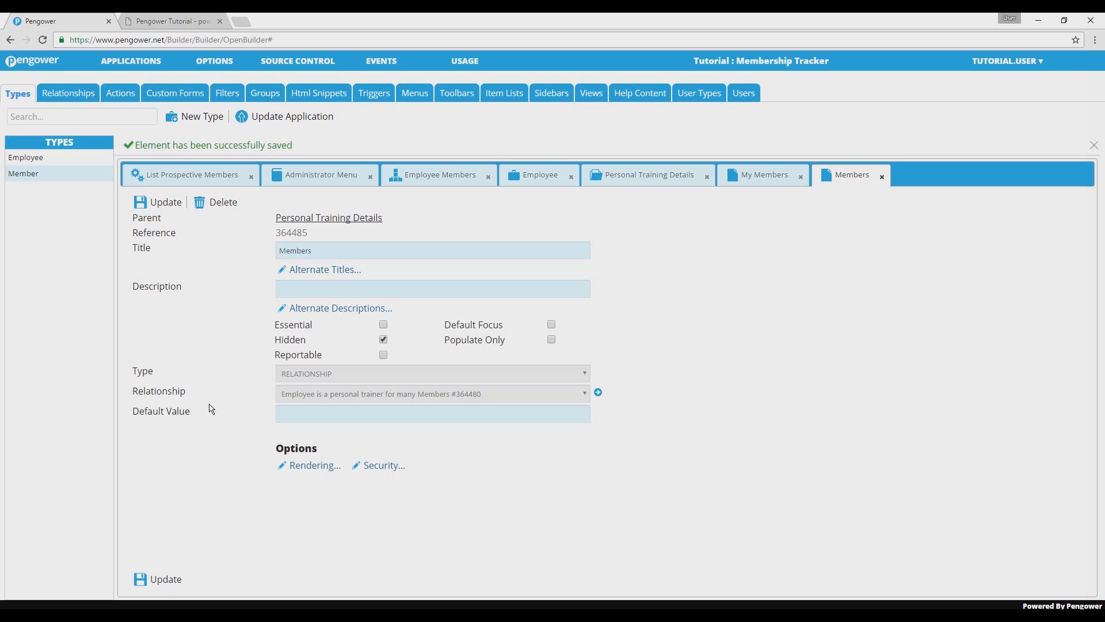
click(296, 120)
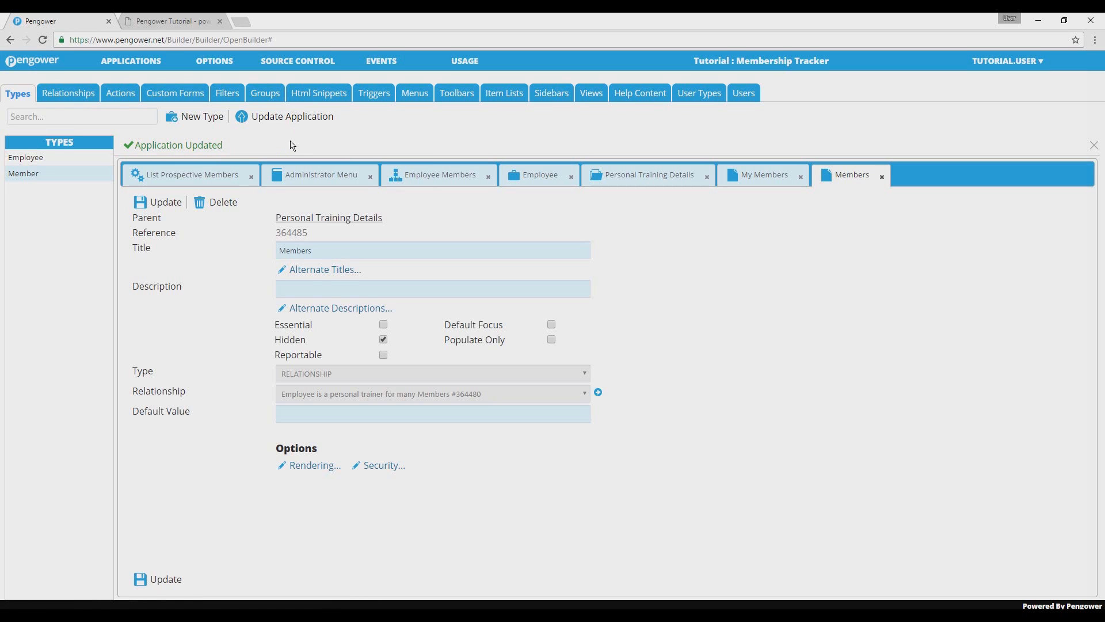
Switch to the running Membership Tracker app and recheck the employee's Personal Training Details with only the My Members group.
click(162, 20)
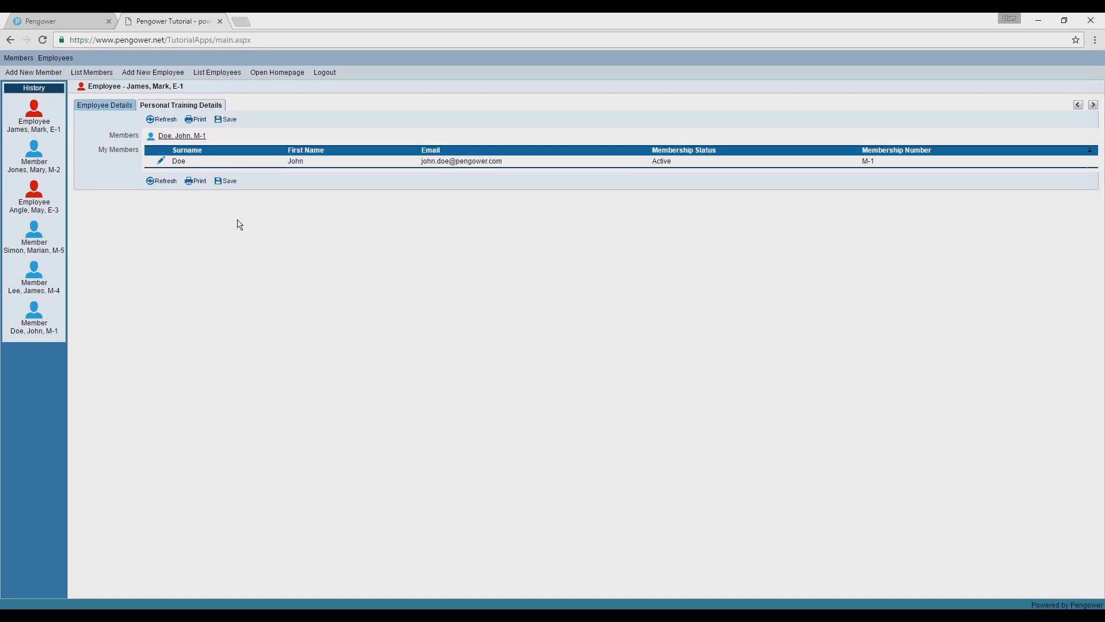
click(191, 109)
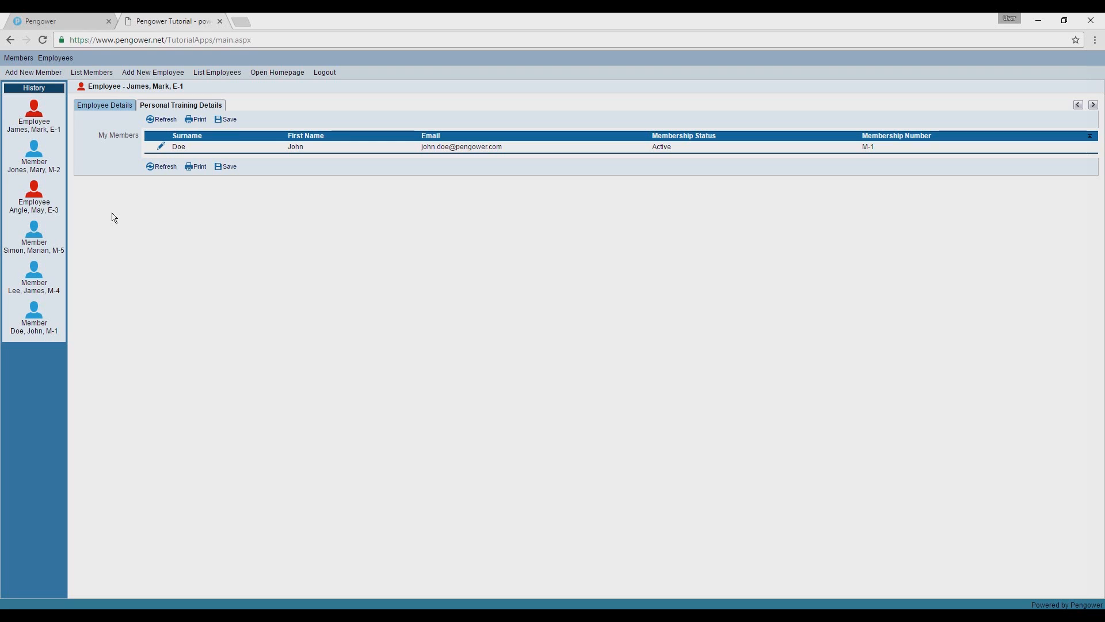
drag(97, 137, 137, 142)
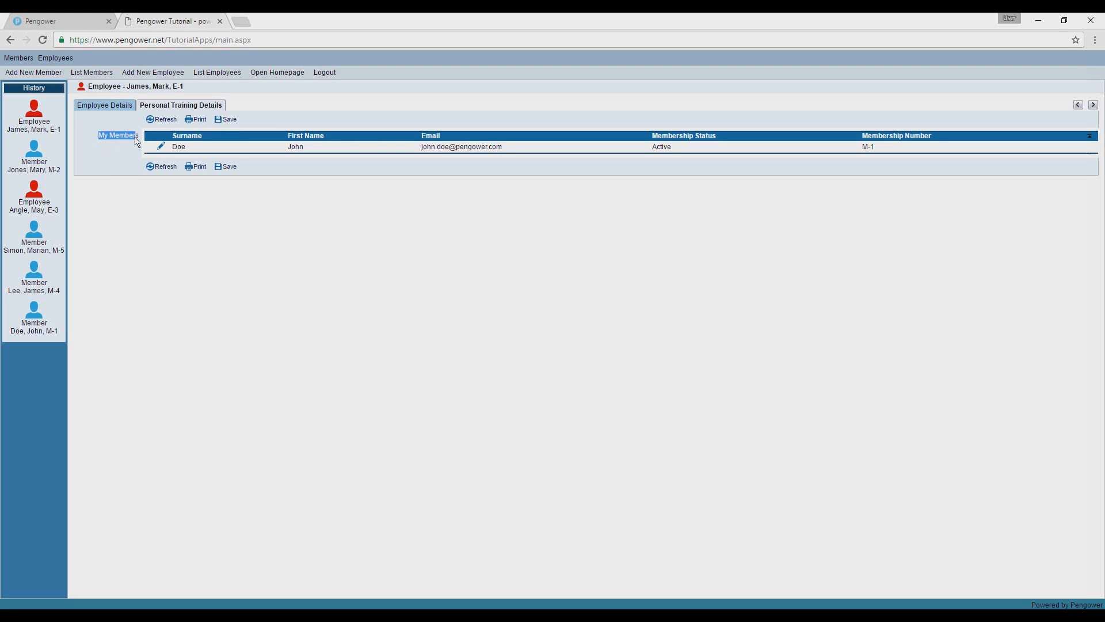
click(152, 257)
Back in the Pengower builder, create and save an item list titled Prospective Members, of type Group, using the Prospective Members group.
click(39, 17)
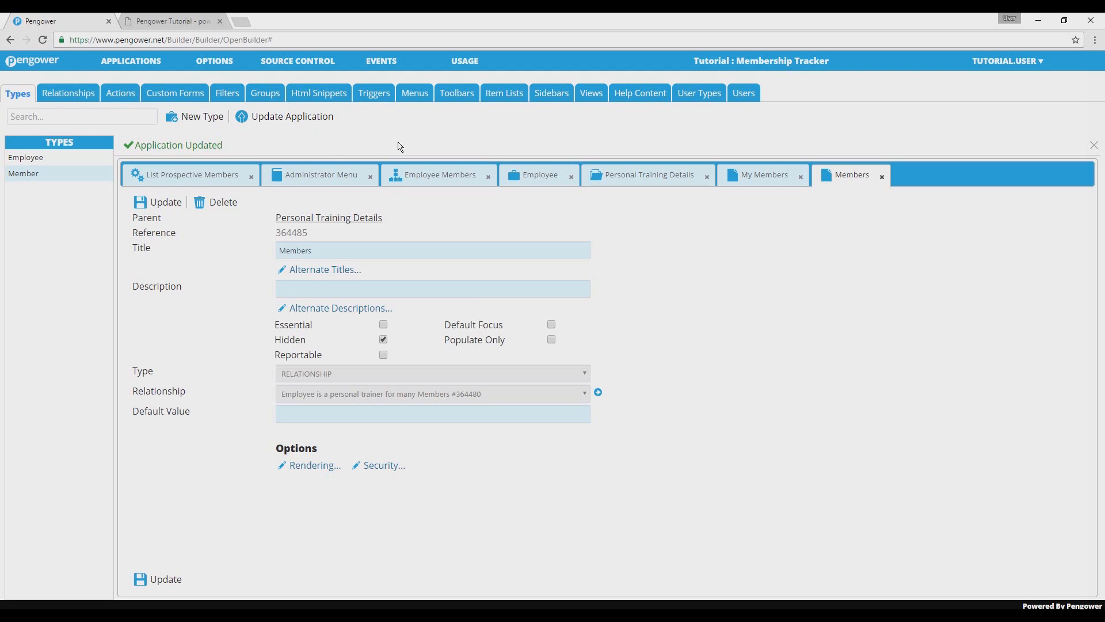
click(501, 94)
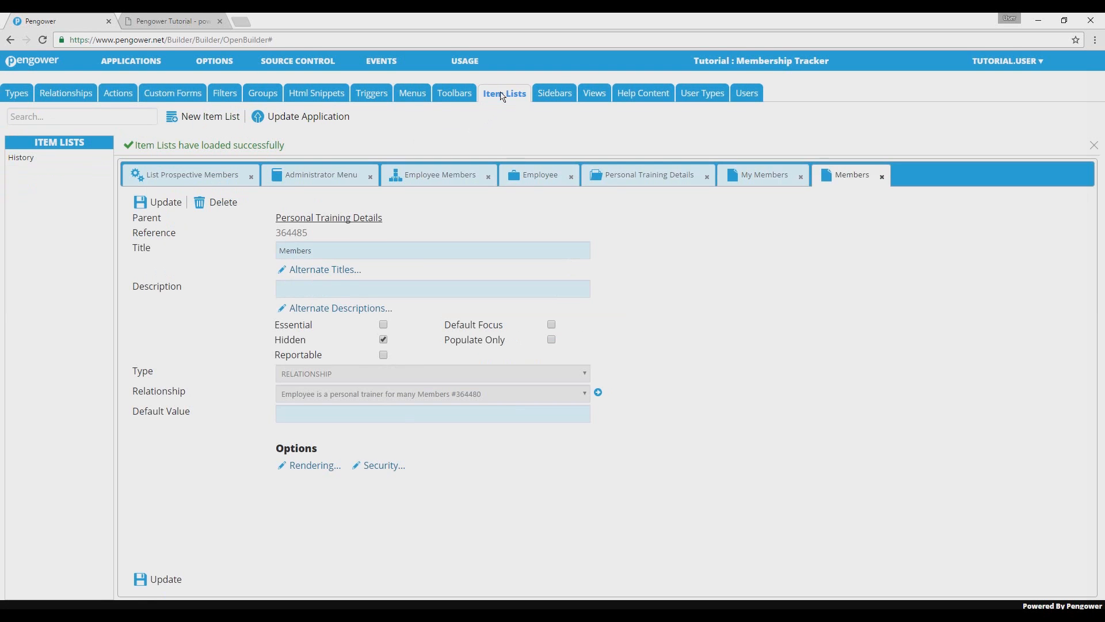
click(203, 117)
text(Prospective Members)
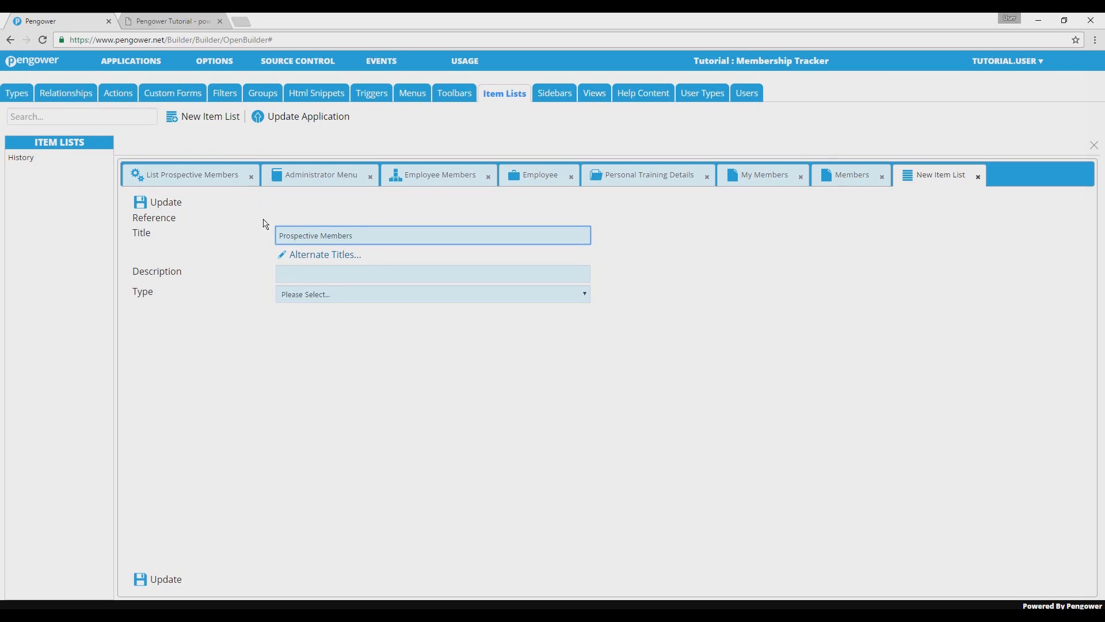
click(296, 295)
click(298, 332)
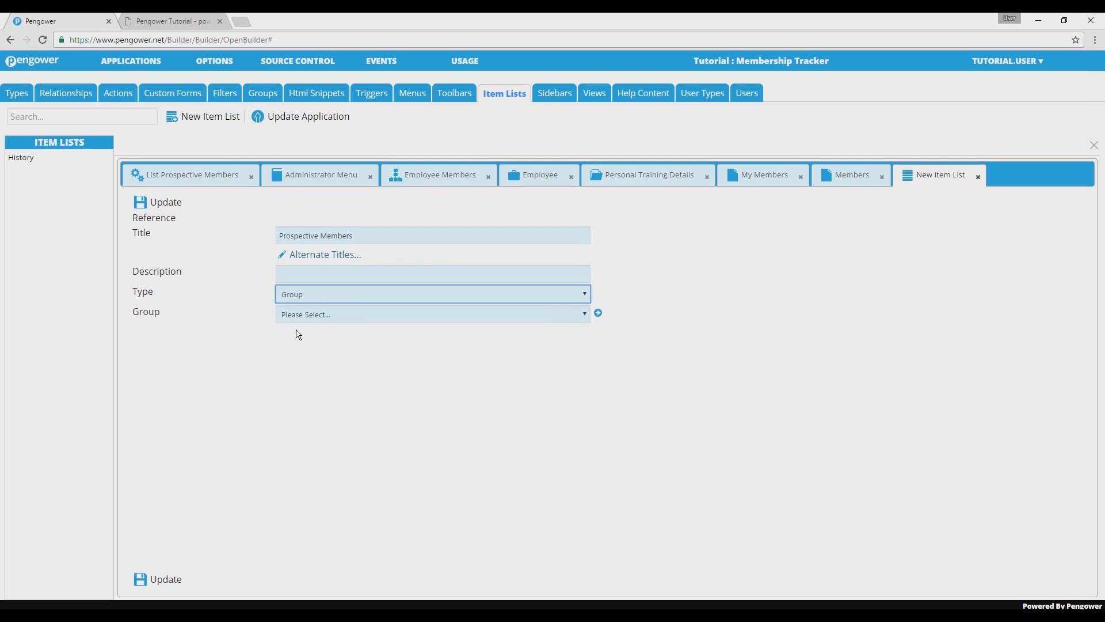
click(299, 316)
click(305, 351)
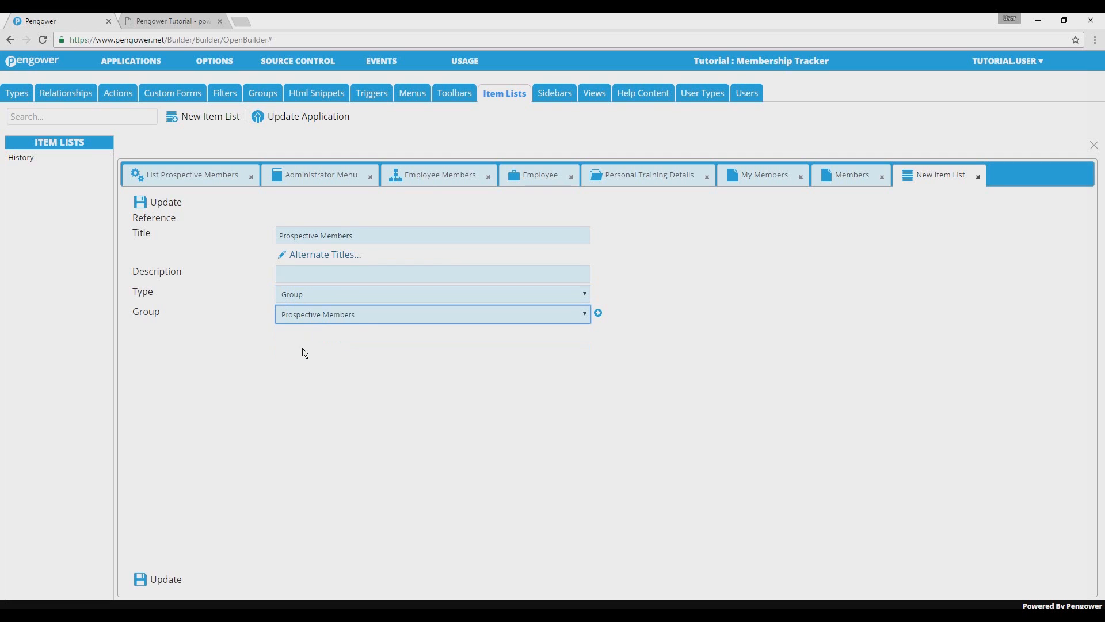
click(166, 580)
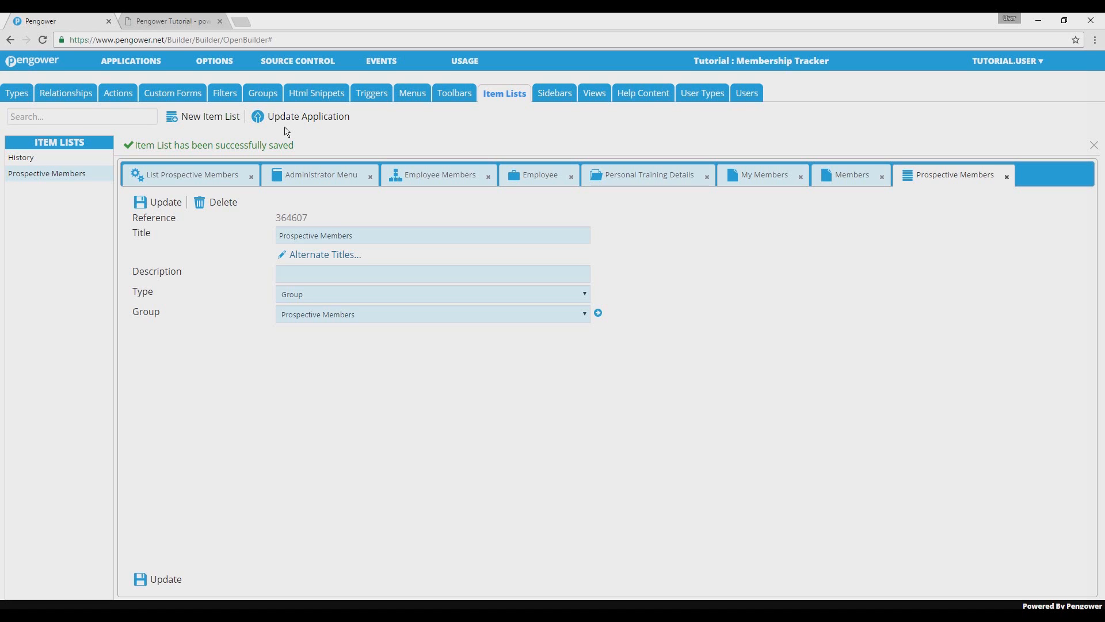
Add the Prospective Members item list to the Administrator Sidebar, save the sidebar and update the application.
click(556, 94)
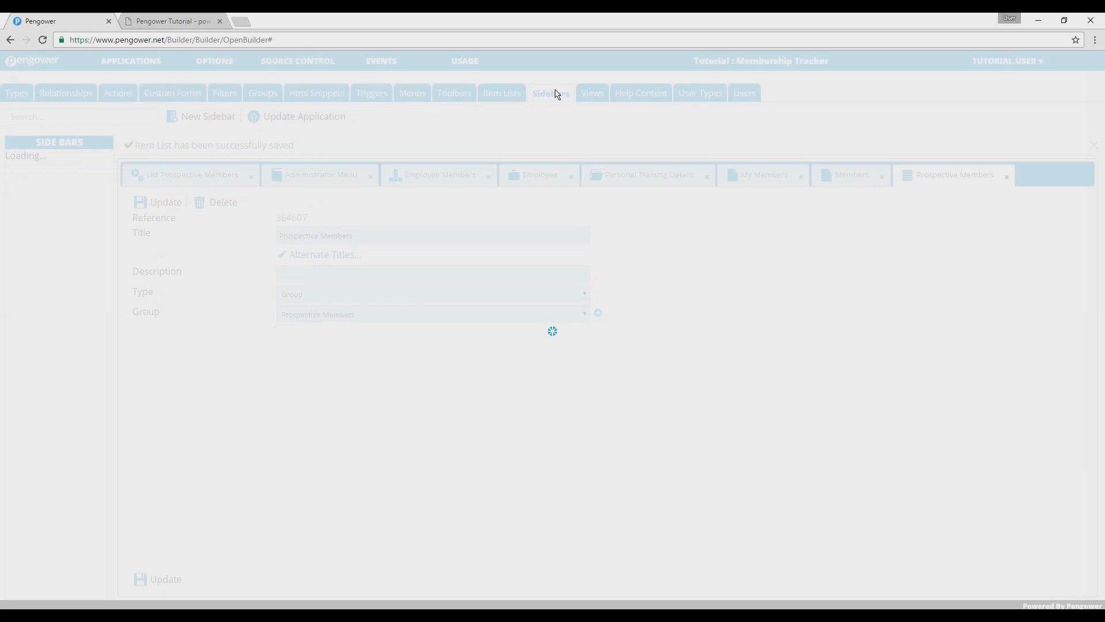
click(86, 160)
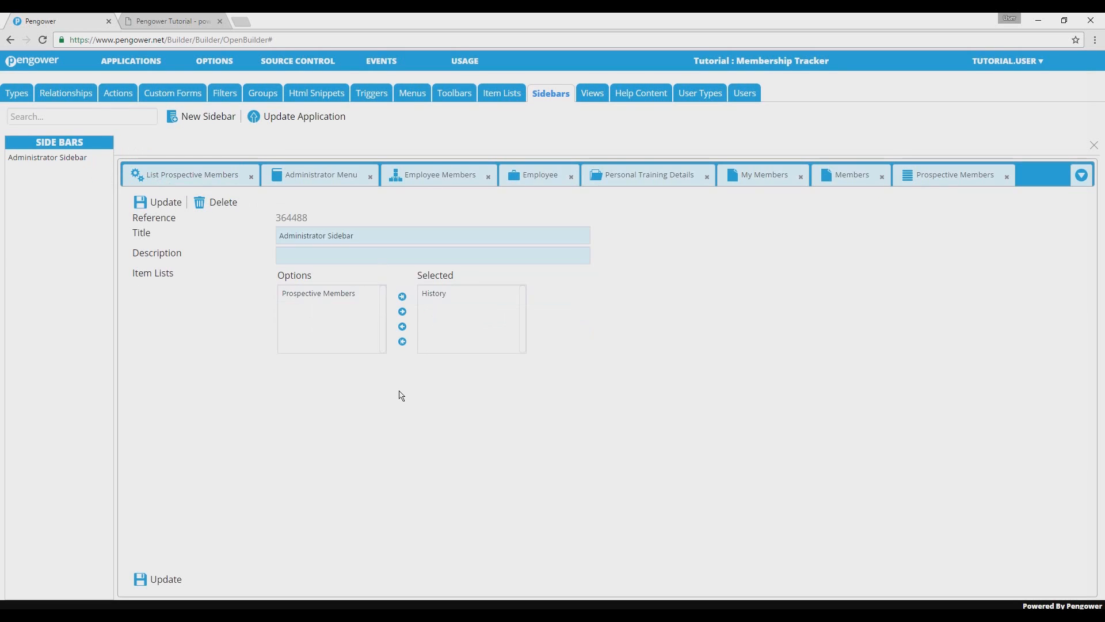
click(344, 294)
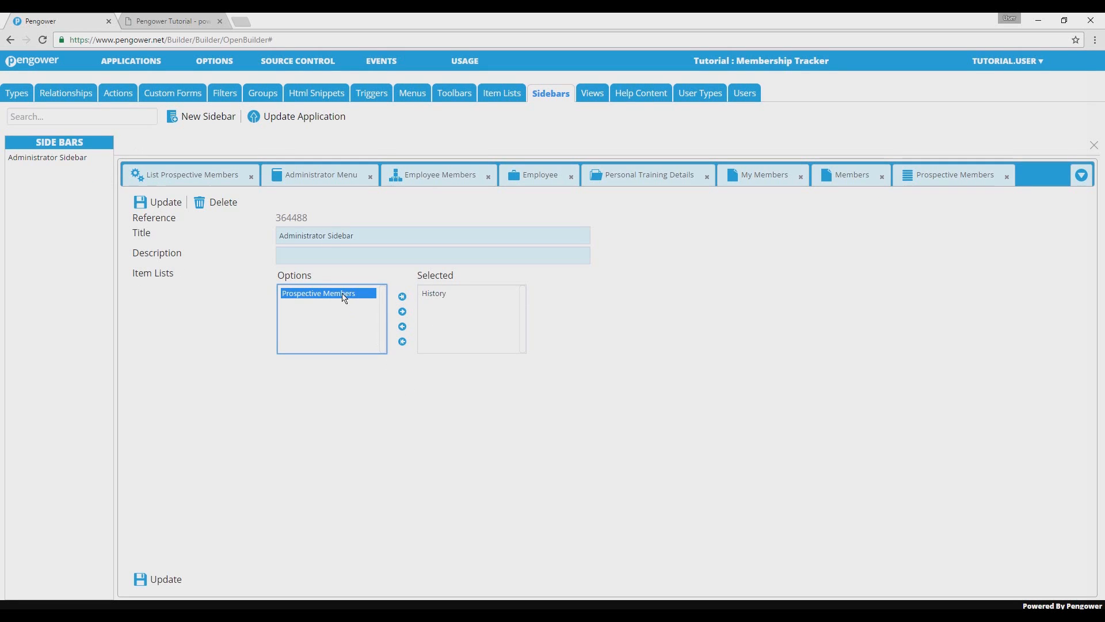
click(401, 312)
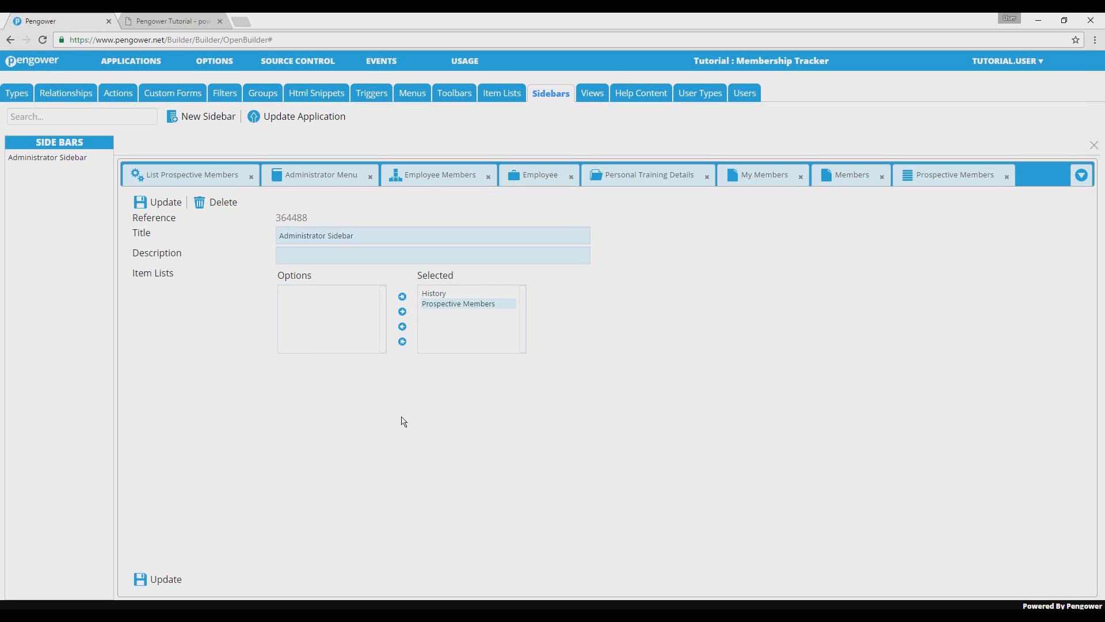
click(167, 579)
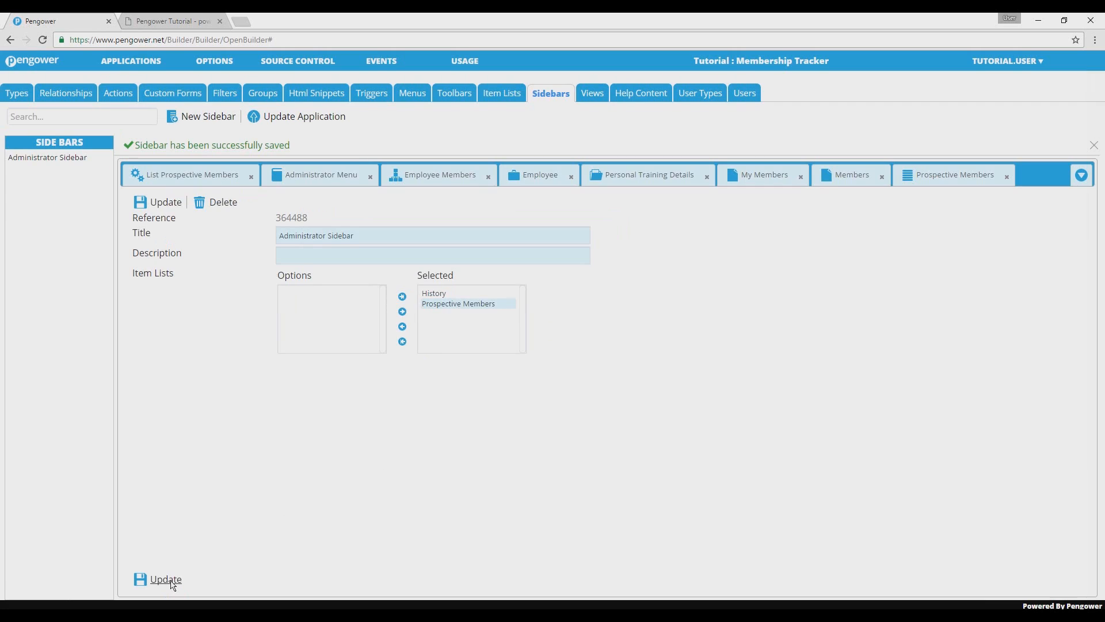
click(314, 121)
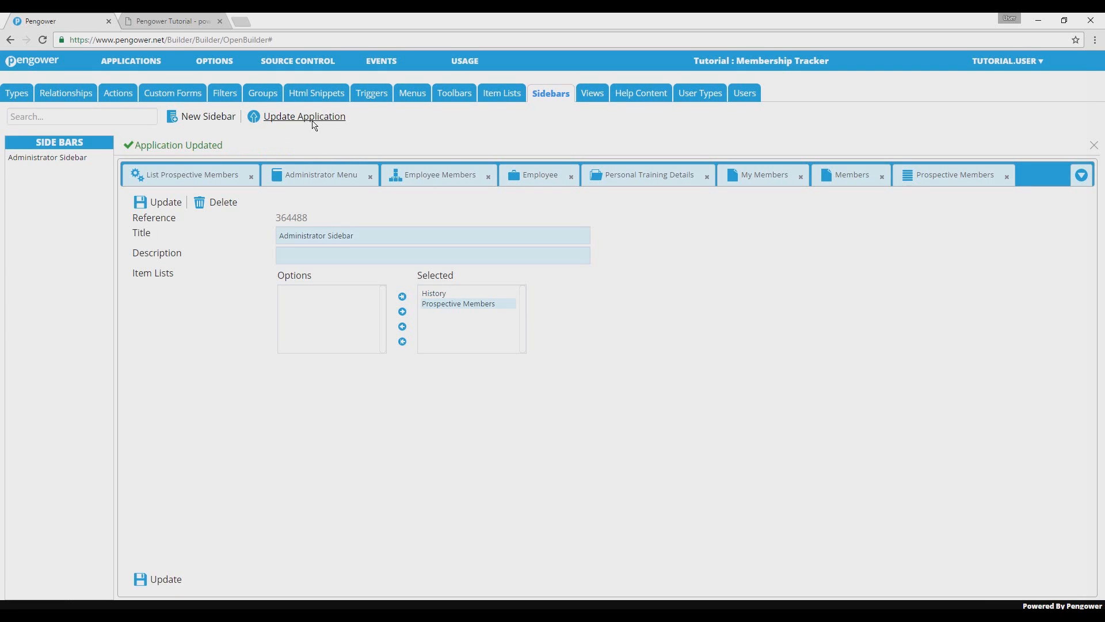
In the running Membership Tracker app, open the homepage and expand the Prospective Members list in the sidebar.
click(176, 21)
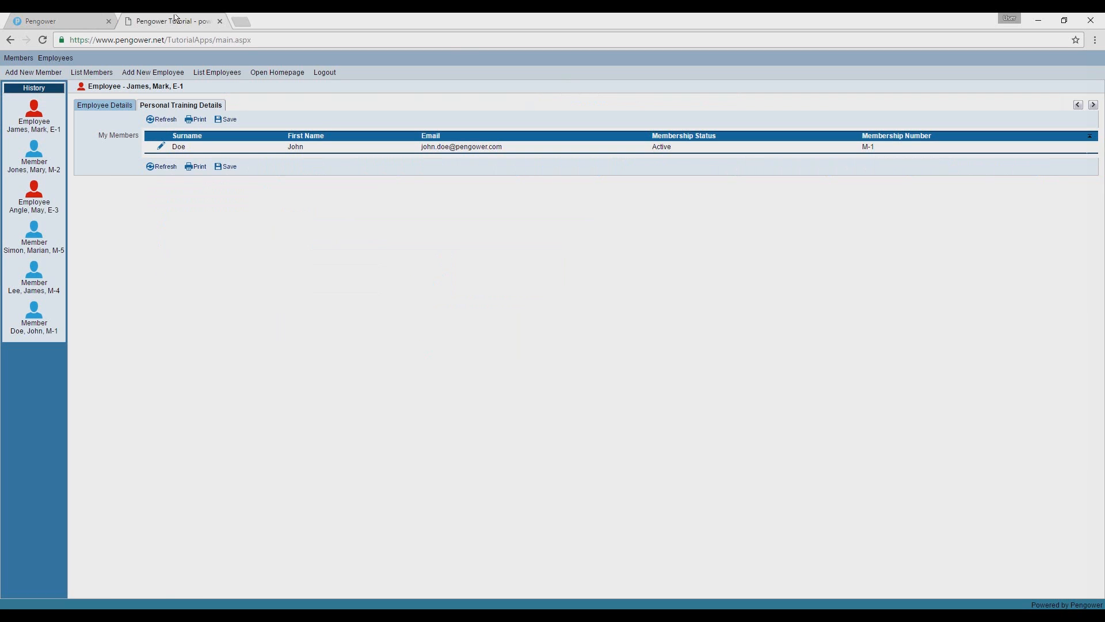
click(272, 76)
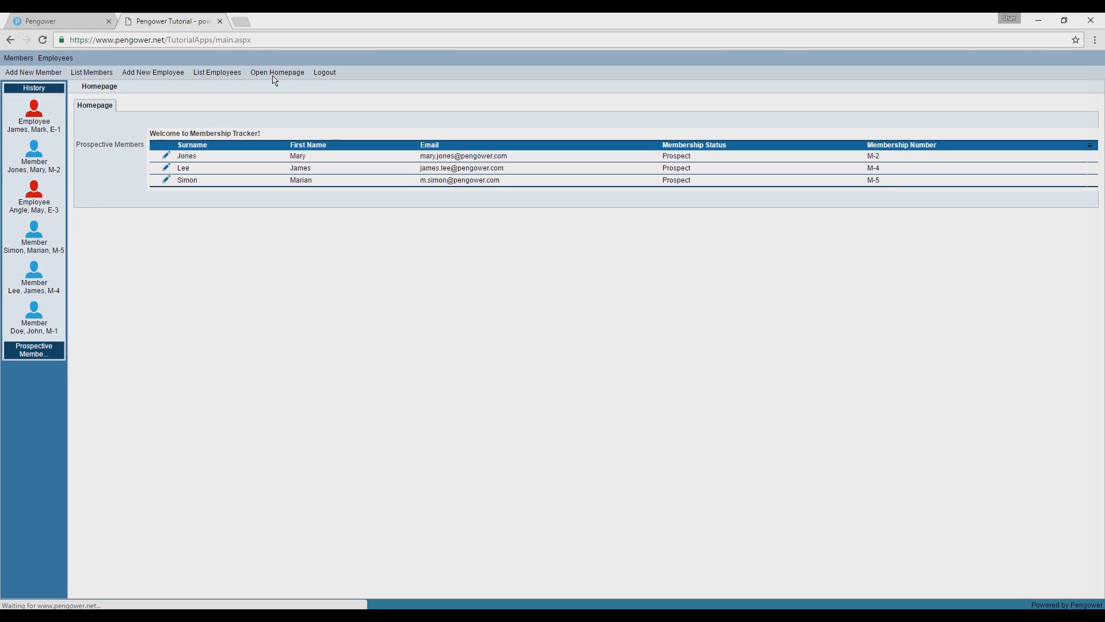
click(41, 351)
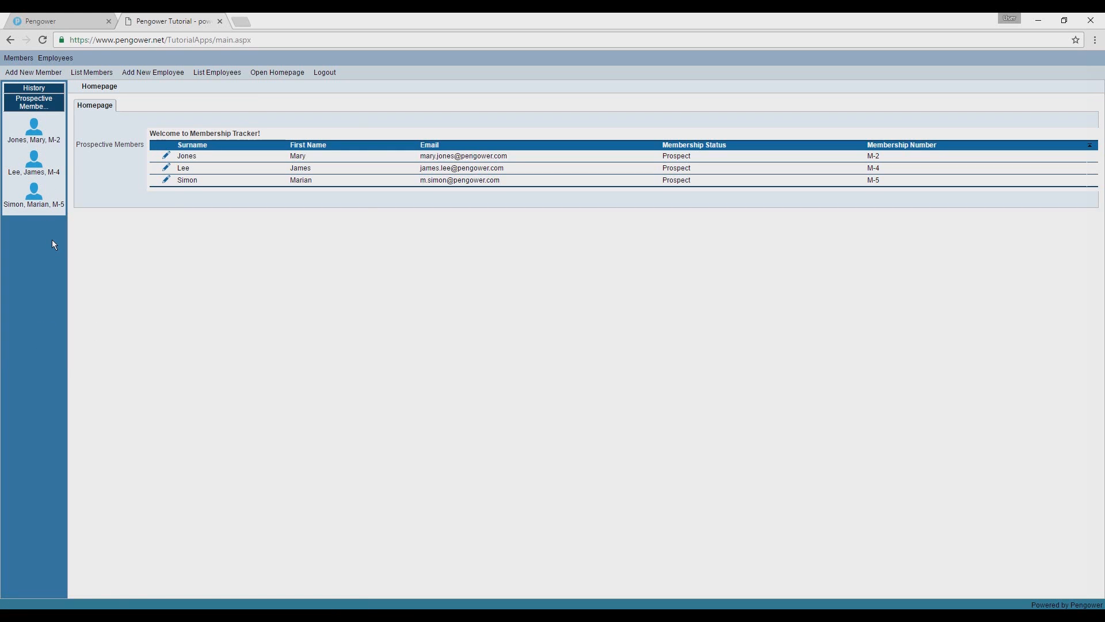
Open the first member in the sidebar's Prospective Members list, set the Membership Status to Active and save the record.
click(52, 142)
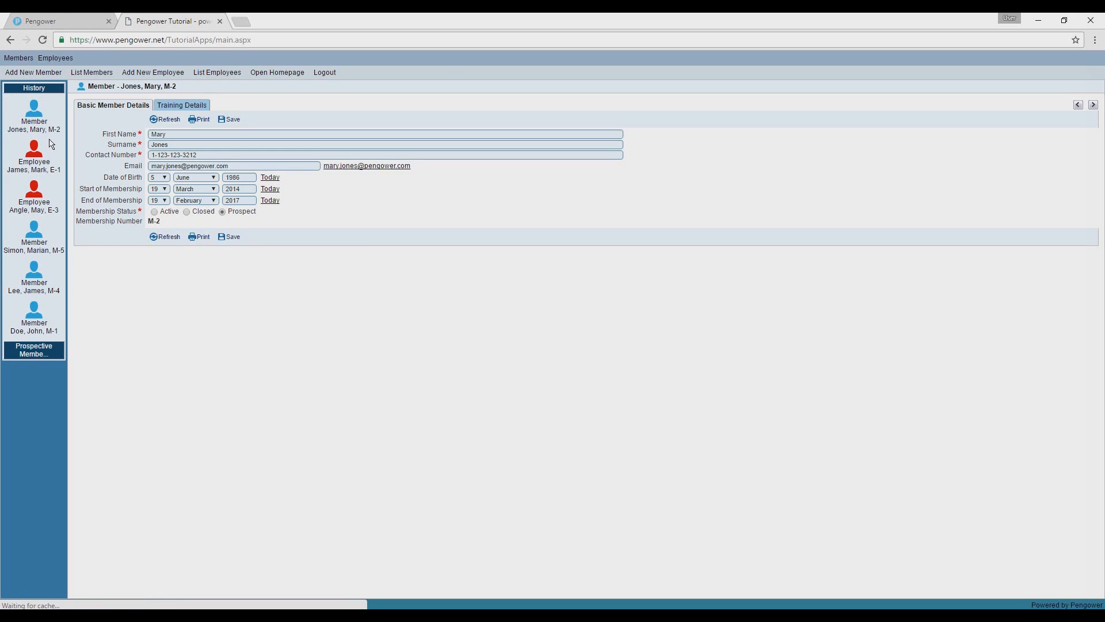
click(186, 212)
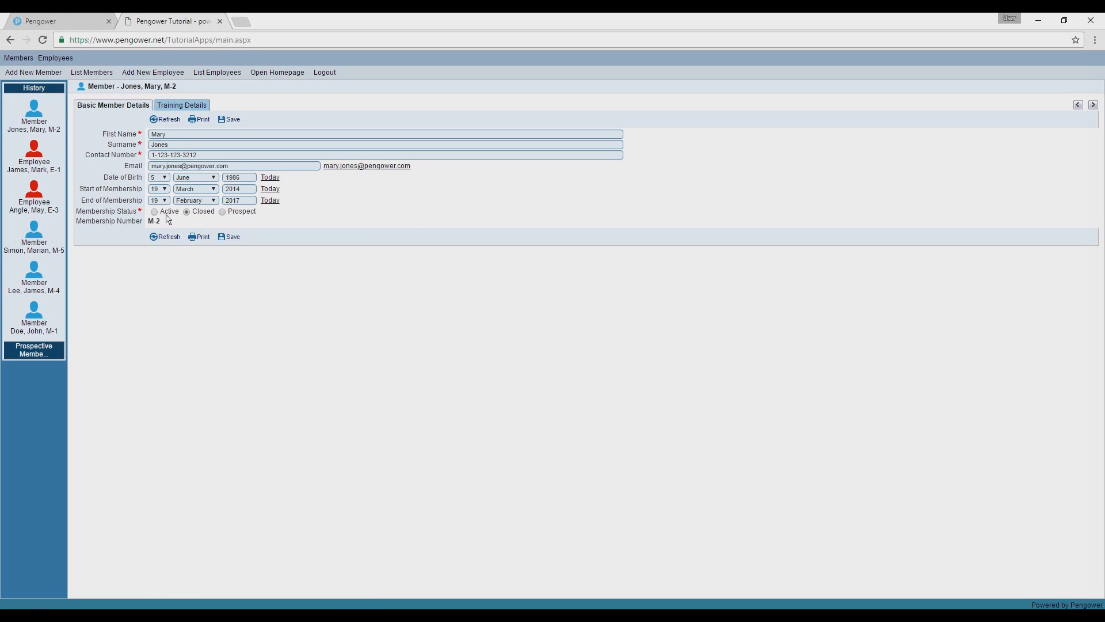
click(227, 238)
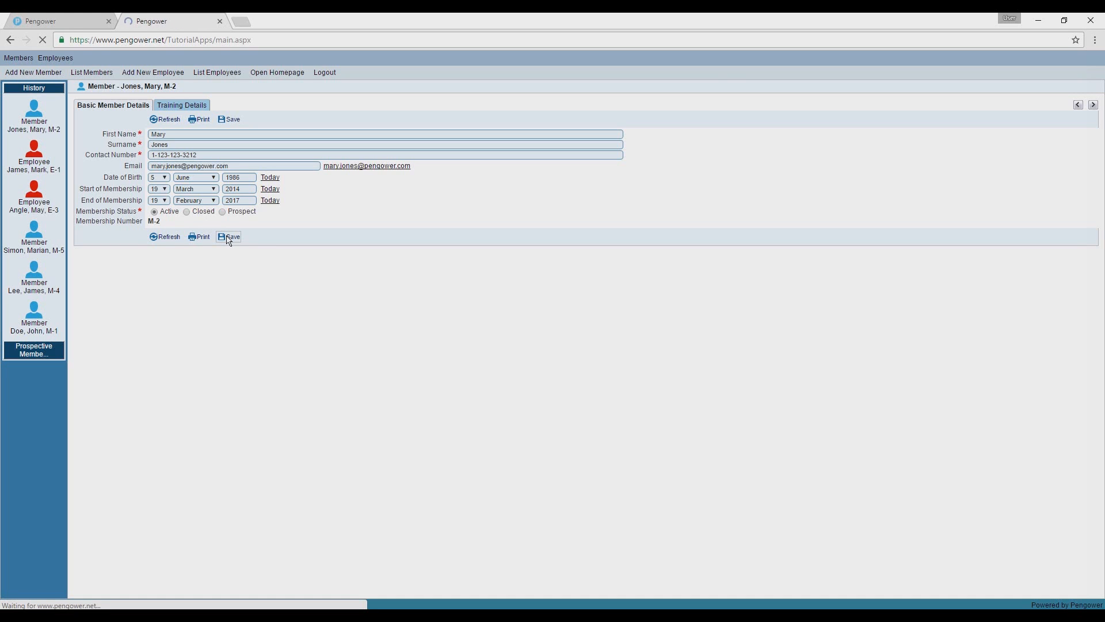